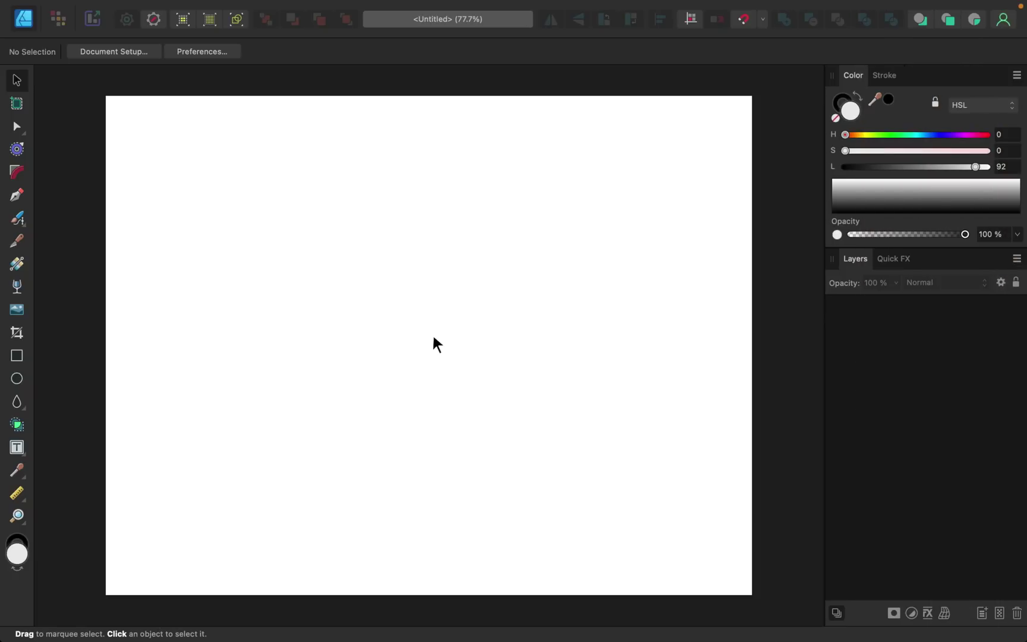
# Draw an upright rectangle near the page centre as the pot body and keep the colour controls on HSL sliders.
pyautogui.click(17, 356)
pyautogui.moveTo(366, 313); pyautogui.dragTo(493, 458)
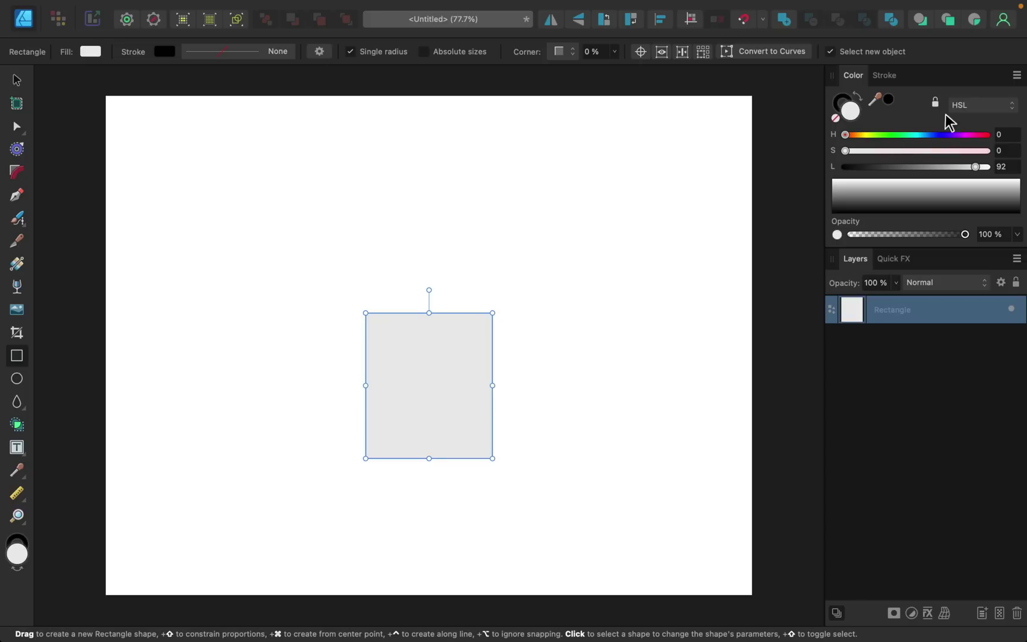
pyautogui.click(1016, 75)
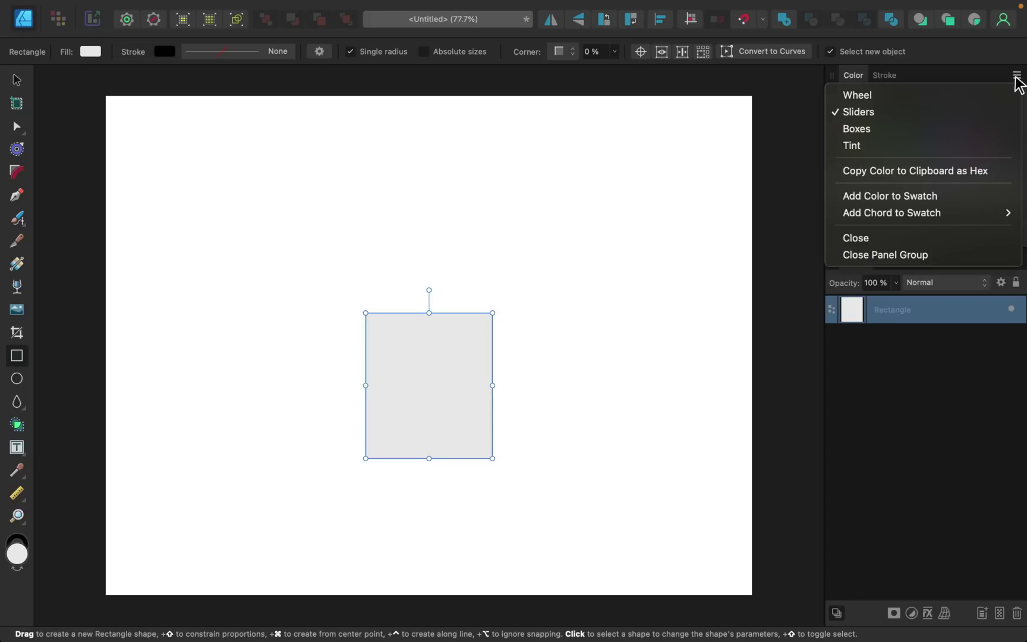
pyautogui.click(939, 113)
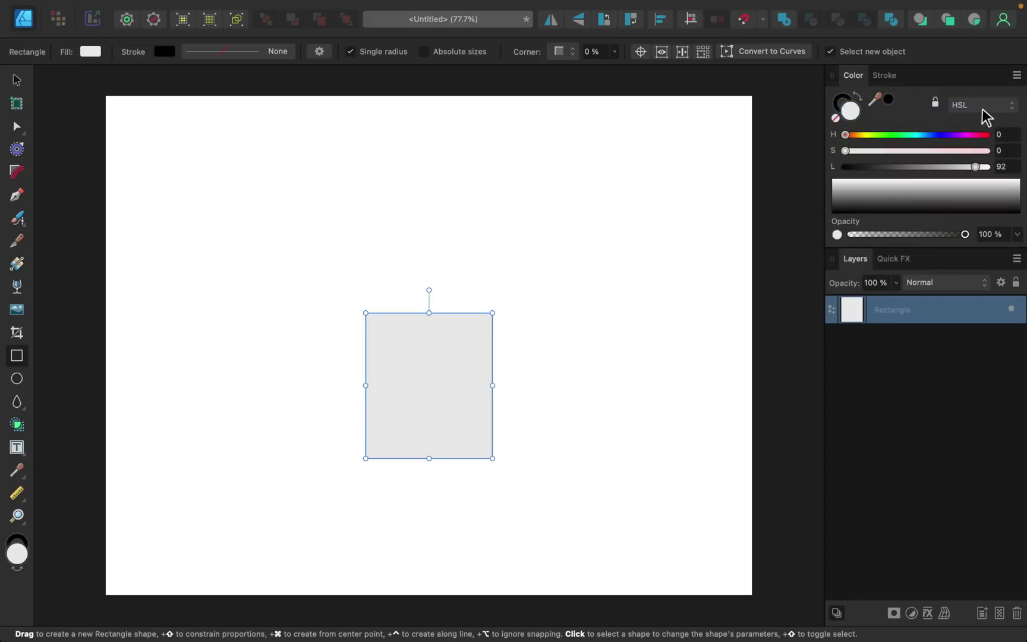
pyautogui.click(984, 107)
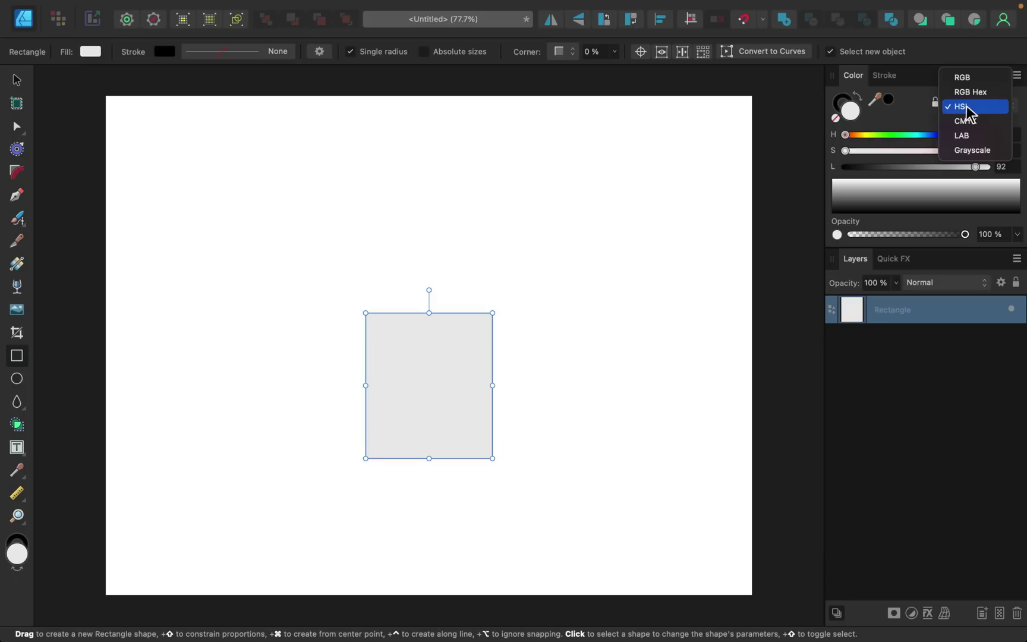
pyautogui.click(982, 107)
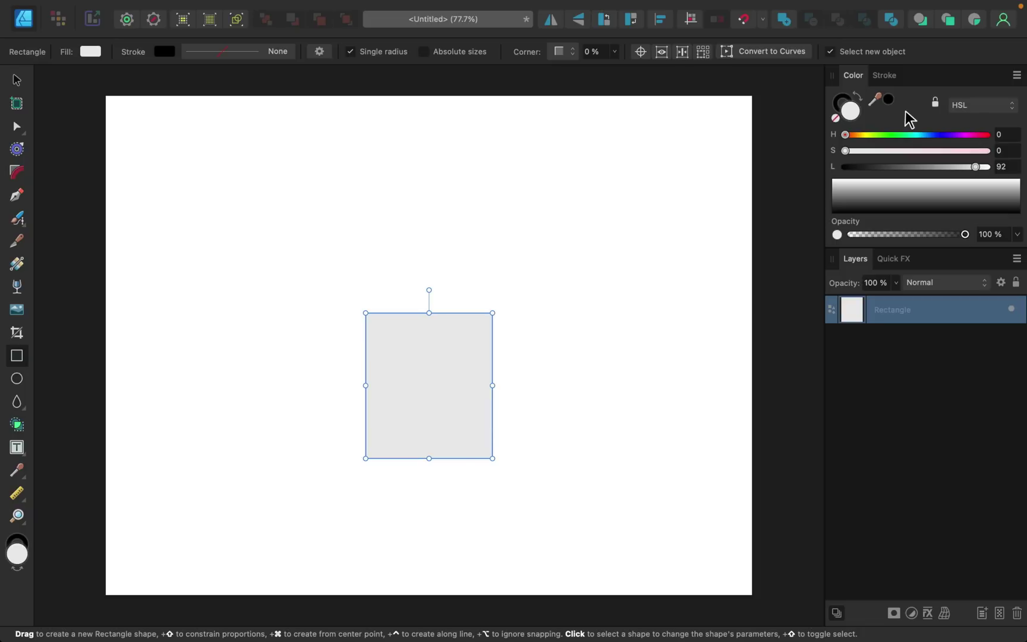
# Remove the rectangle's stroke and set its fill to hue 26, saturation 62 and lightness 64.
pyautogui.click(839, 111)
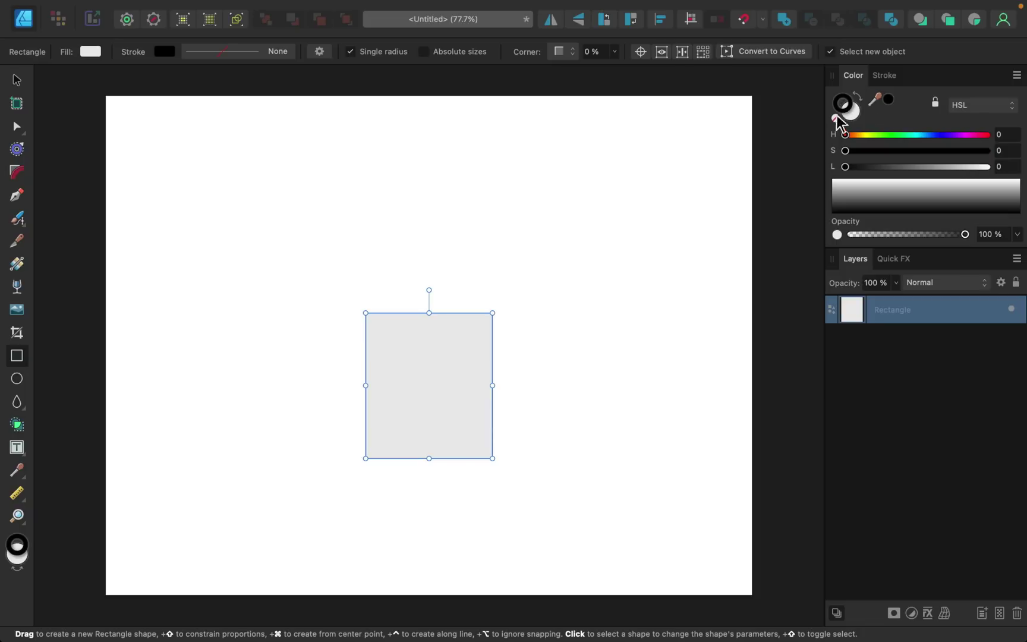
pyautogui.click(835, 118)
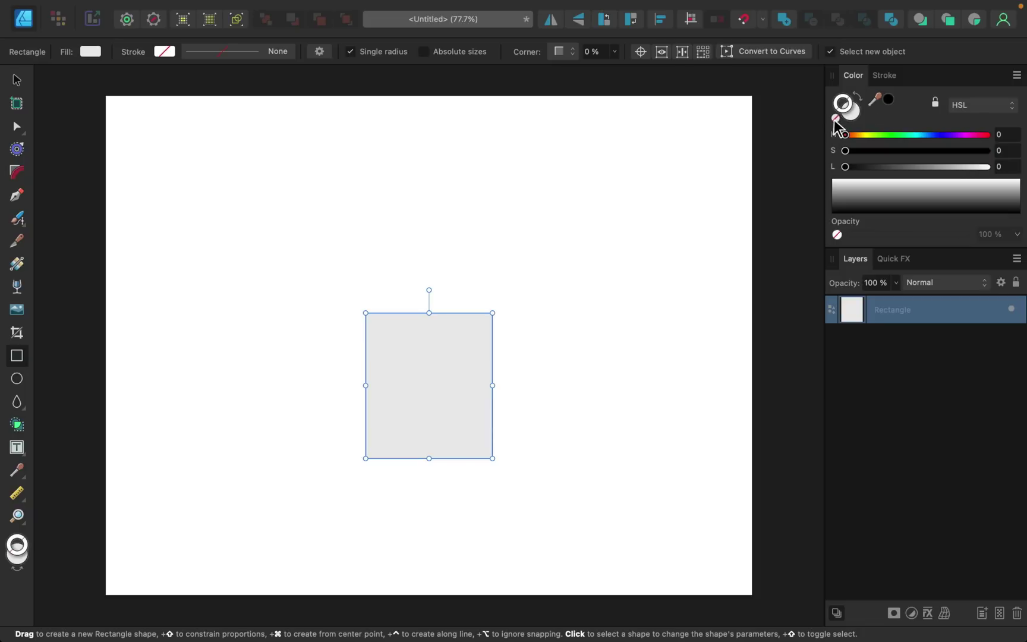
pyautogui.click(852, 114)
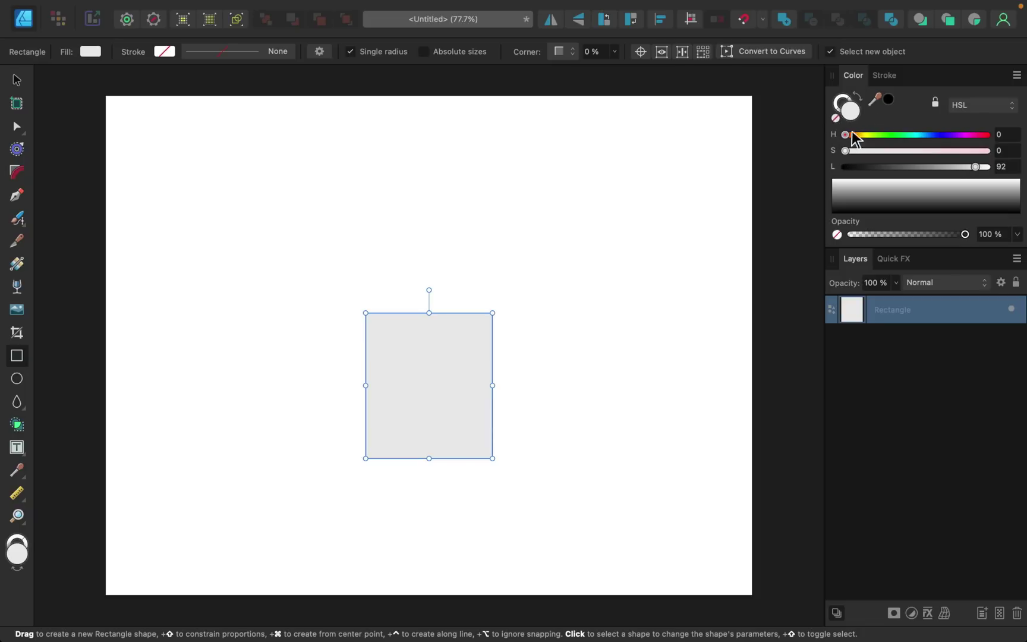
pyautogui.moveTo(846, 134); pyautogui.dragTo(923, 166)
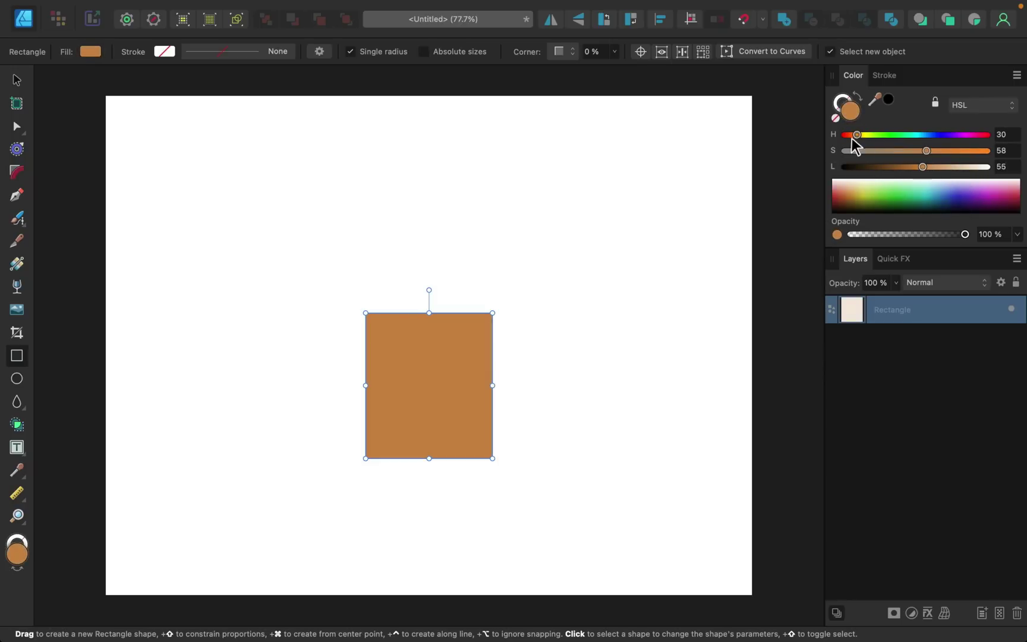
pyautogui.moveTo(855, 135)
pyautogui.mouseDown()
pyautogui.moveTo(863, 135)
pyautogui.moveTo(853, 135)
pyautogui.mouseUp()
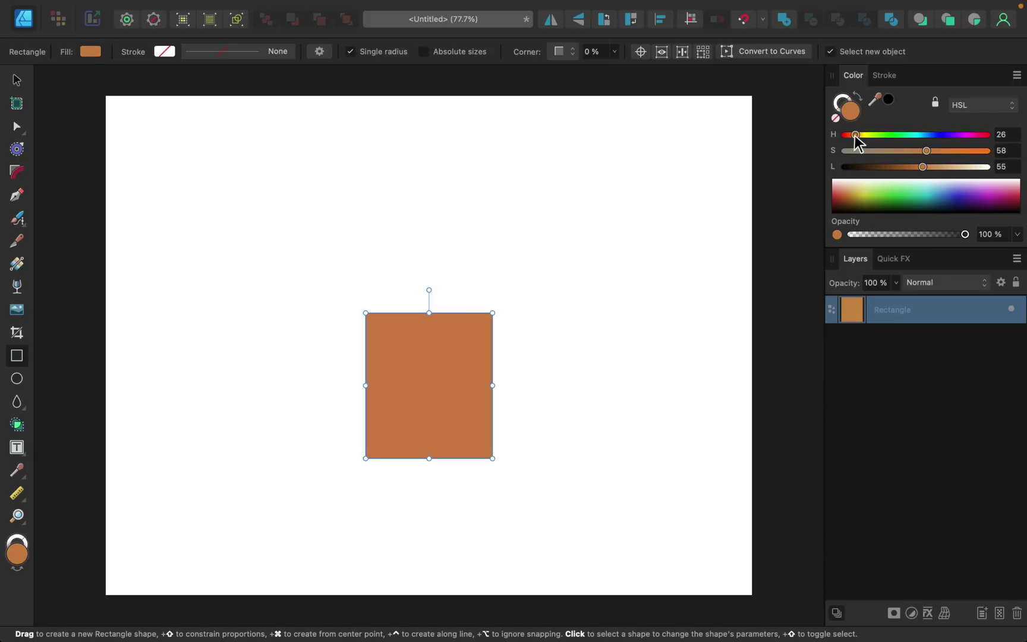
pyautogui.moveTo(927, 154)
pyautogui.mouseDown()
pyautogui.moveTo(921, 169)
pyautogui.moveTo(946, 169)
pyautogui.moveTo(935, 166)
pyautogui.mouseUp()
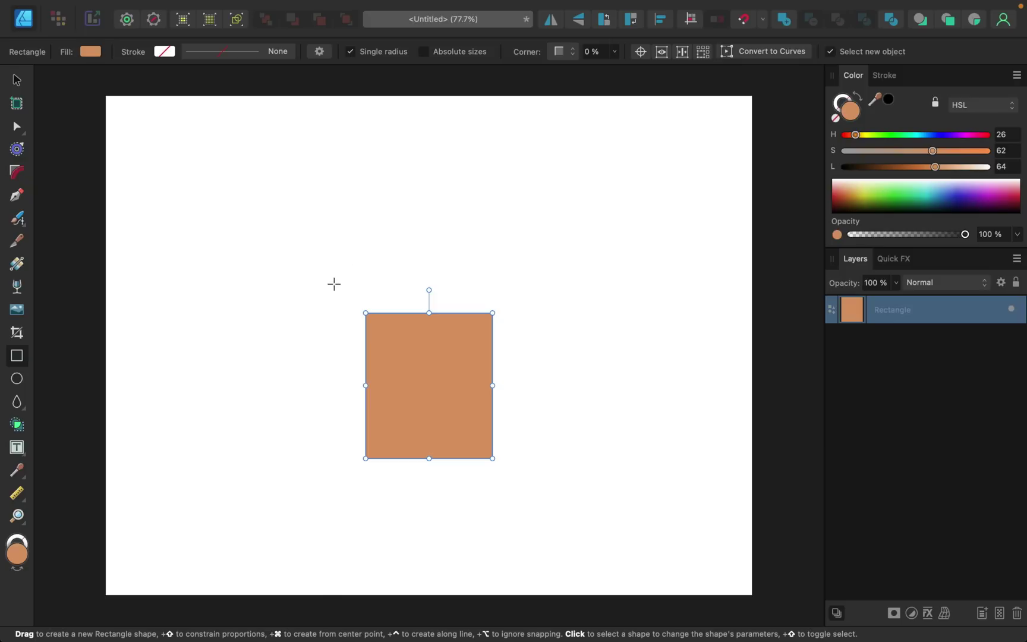
# Draw a wide, short rectangle over the body's upper edge as the rim, centre it on the body and narrow it symmetrically.
pyautogui.moveTo(331, 290); pyautogui.dragTo(517, 331)
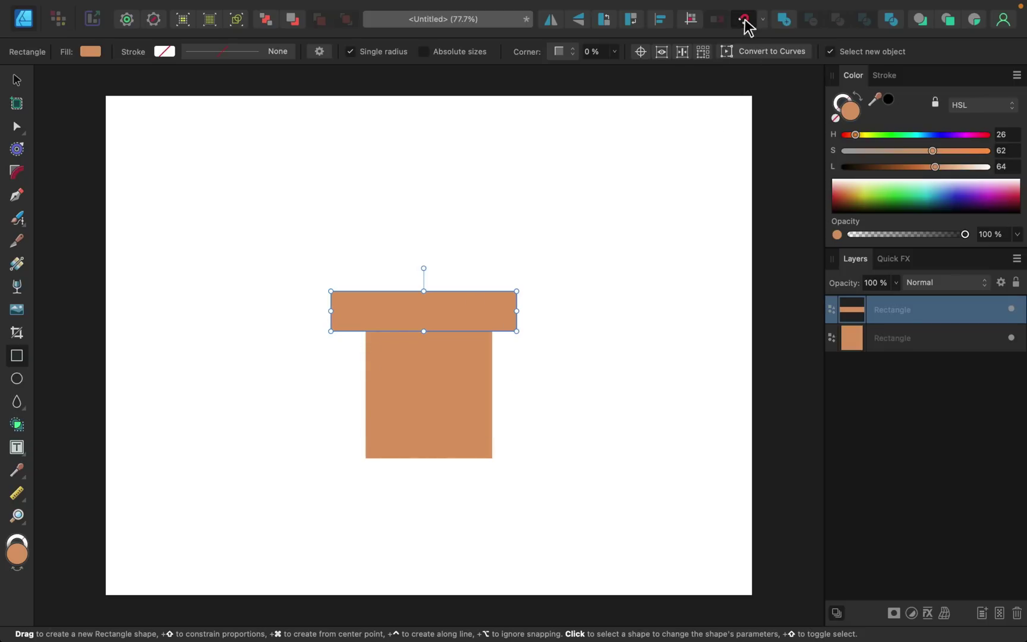
pyautogui.click(18, 81)
pyautogui.moveTo(454, 310); pyautogui.dragTo(458, 312)
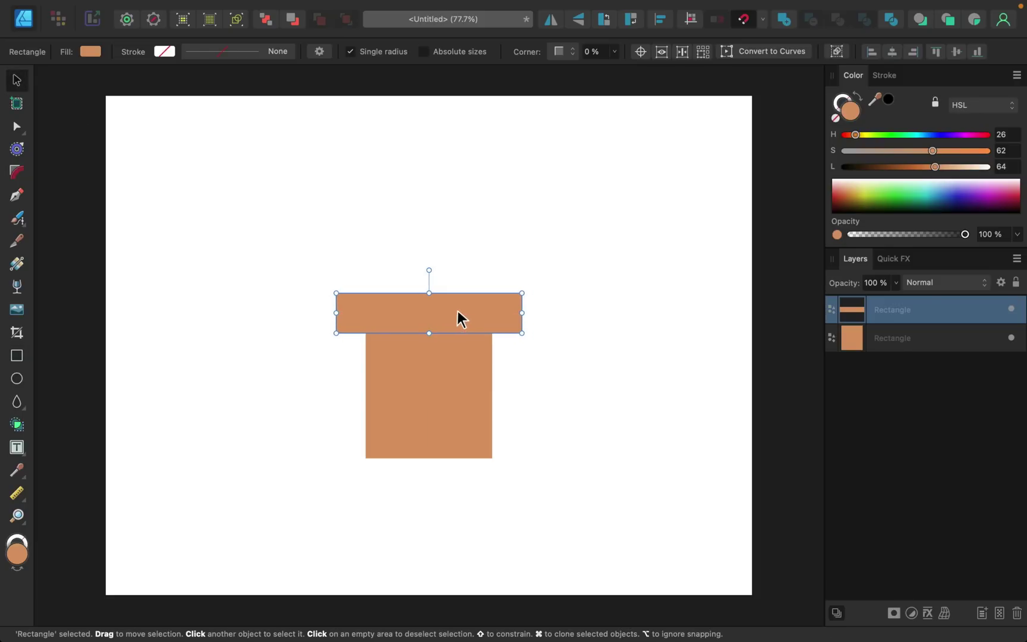
pyautogui.moveTo(521, 312); pyautogui.dragTo(464, 312)
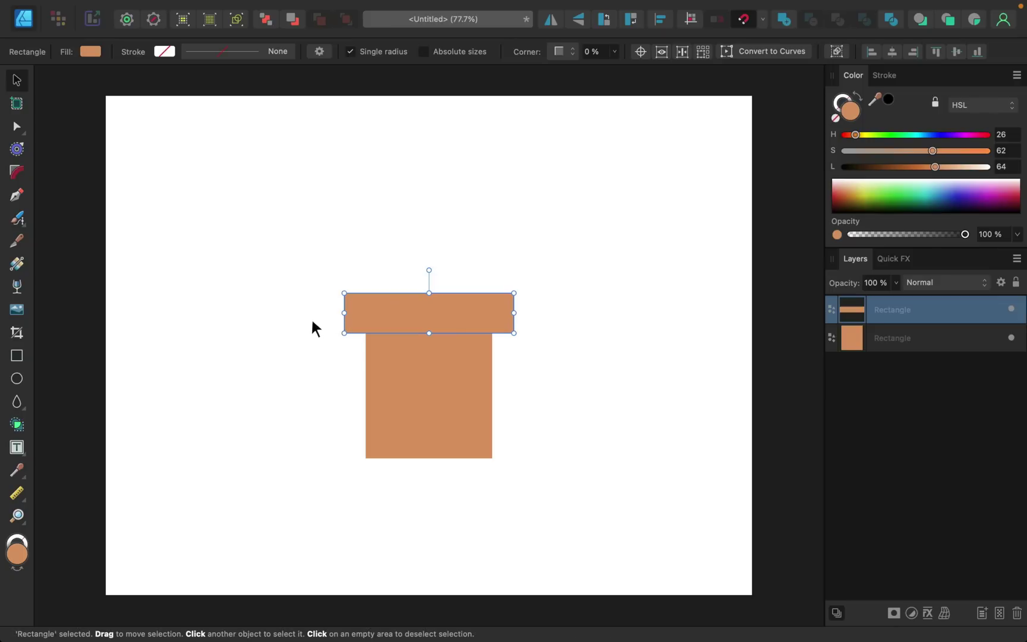
# Draw a long, thin rectangle across the pot just below the rim and darken its fill to lightness 48.
pyautogui.click(16, 356)
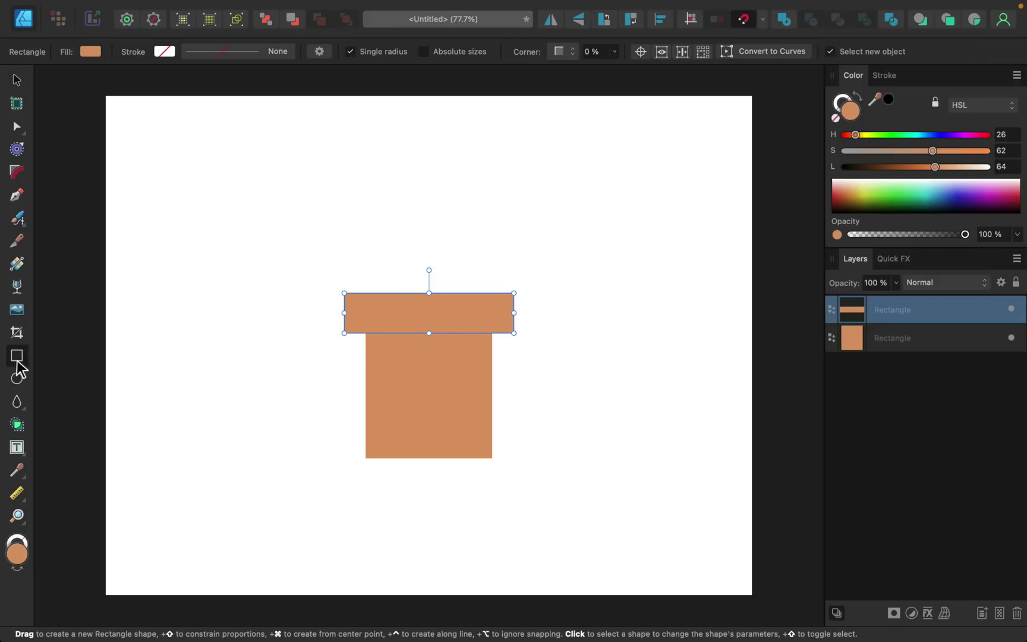
pyautogui.moveTo(300, 323); pyautogui.dragTo(559, 354)
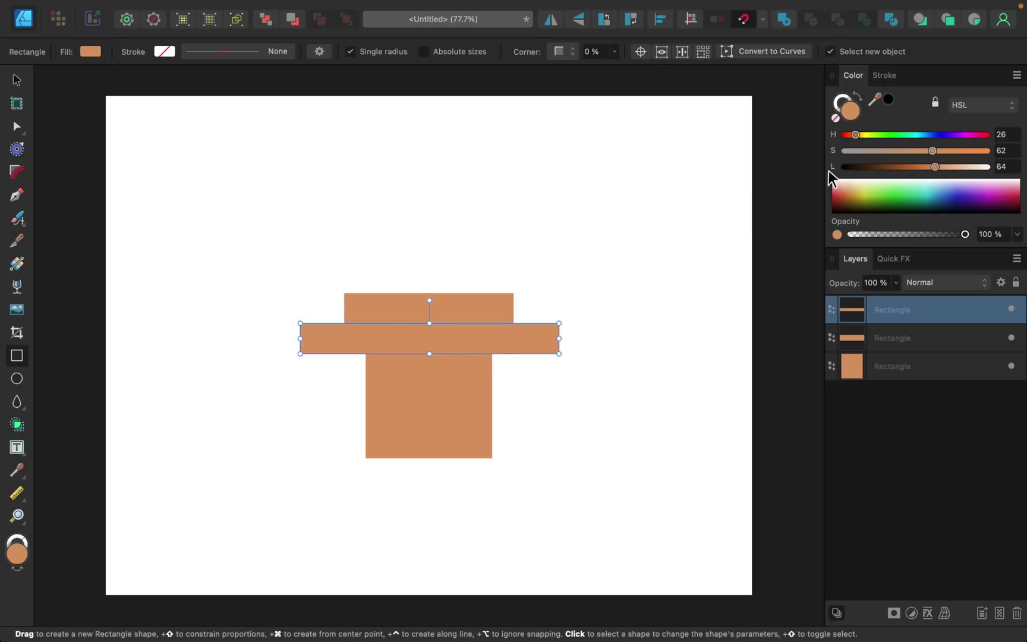
pyautogui.moveTo(933, 169); pyautogui.dragTo(912, 169)
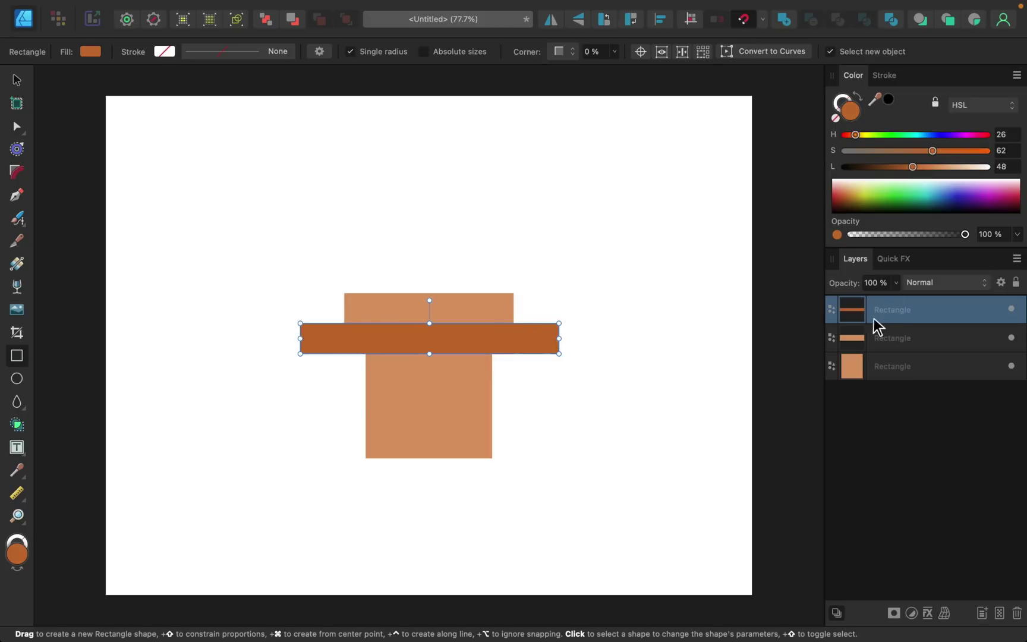
# Clip the dark strip inside the pot body rectangle and reduce its height to a thin shadow beneath the rim.
pyautogui.moveTo(882, 305); pyautogui.dragTo(890, 364)
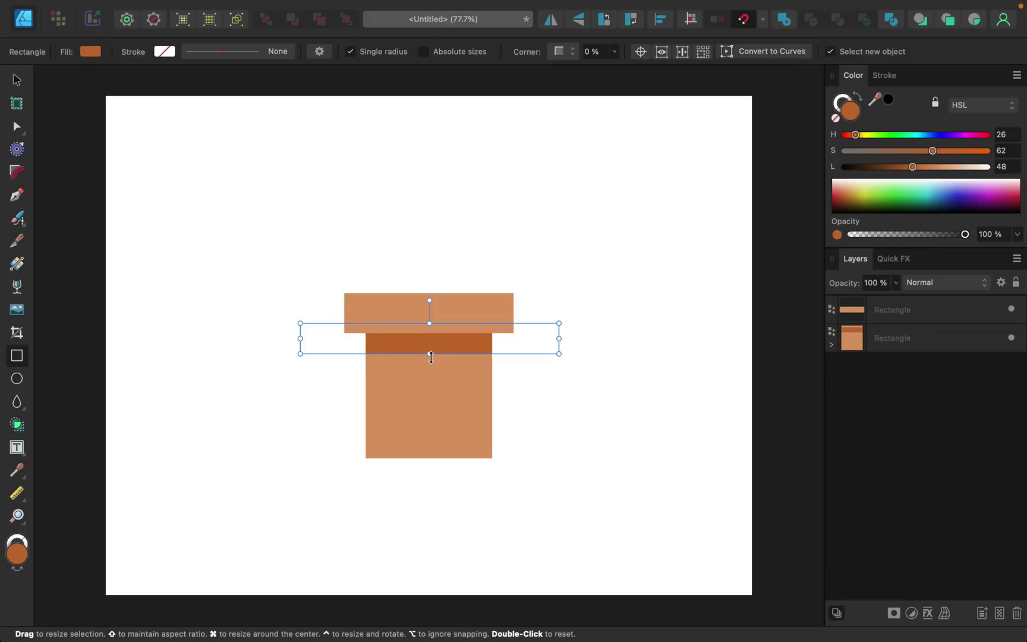
pyautogui.moveTo(431, 355); pyautogui.dragTo(430, 347)
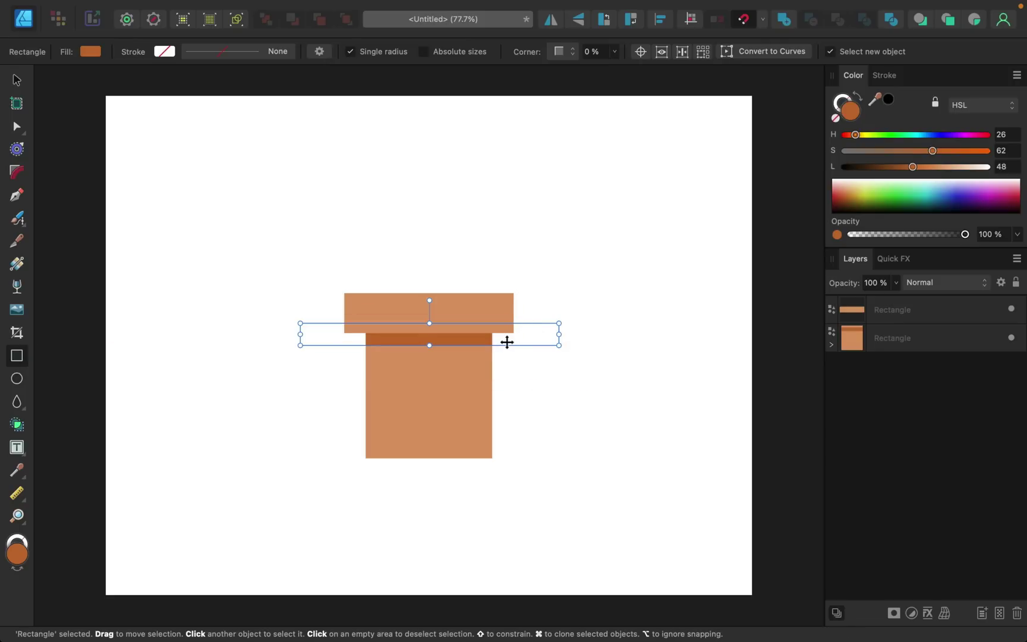
# Round all four corners of the rim with the Corner tool to a radius of about 0.129 in.
pyautogui.click(17, 172)
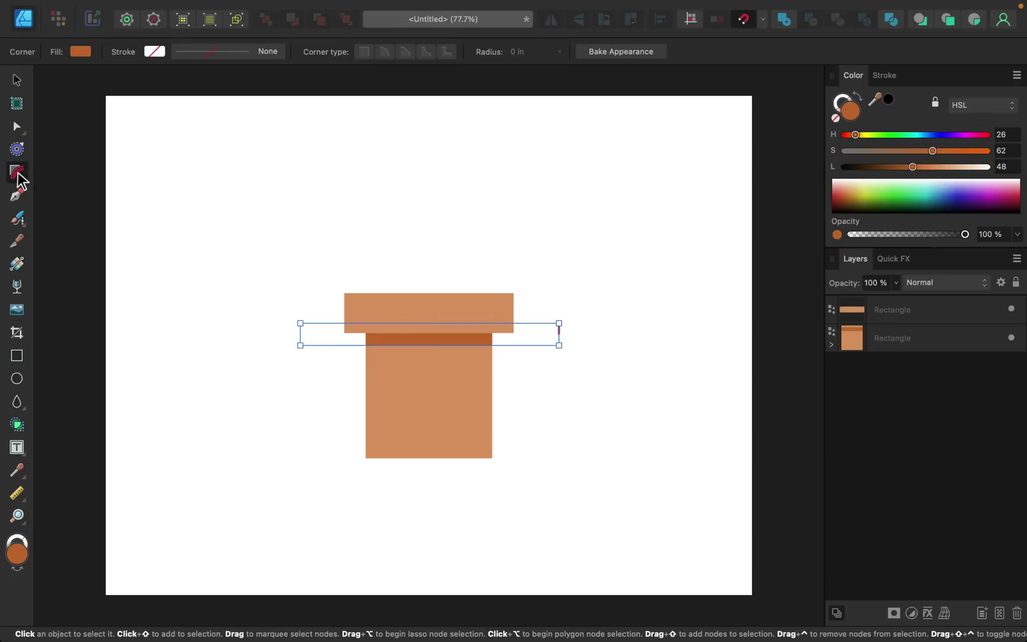
pyautogui.click(909, 319)
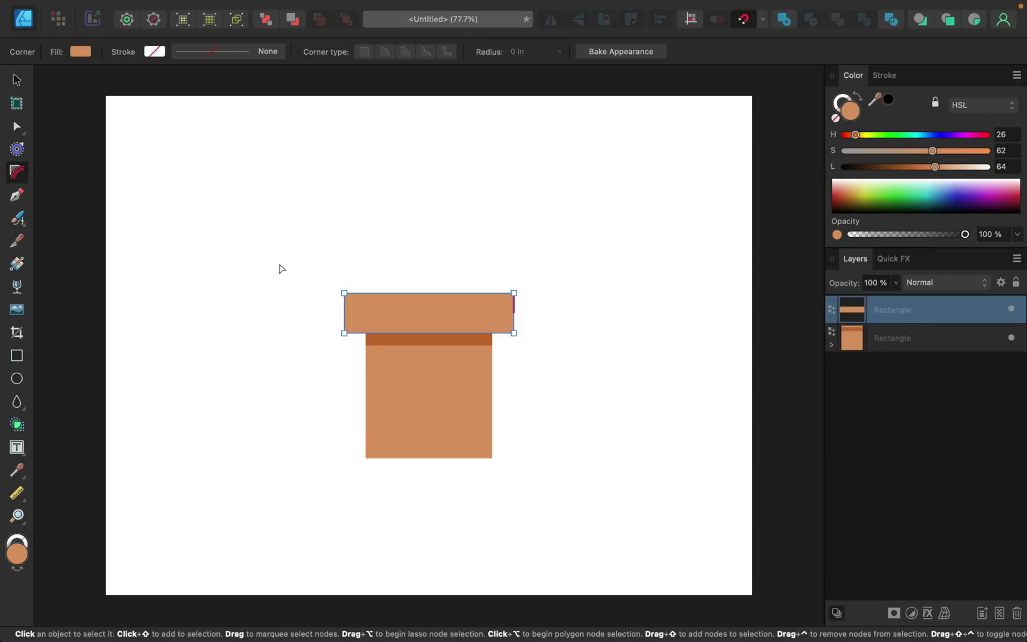
pyautogui.moveTo(312, 253); pyautogui.dragTo(559, 355)
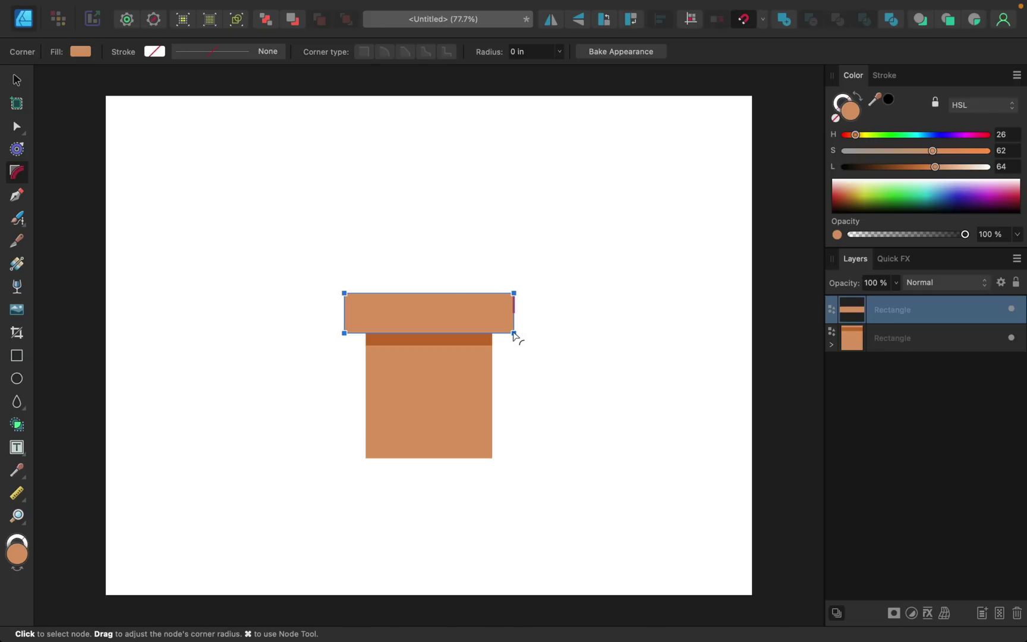
pyautogui.scroll(5, 515, 338)
pyautogui.moveTo(515, 334); pyautogui.dragTo(502, 315)
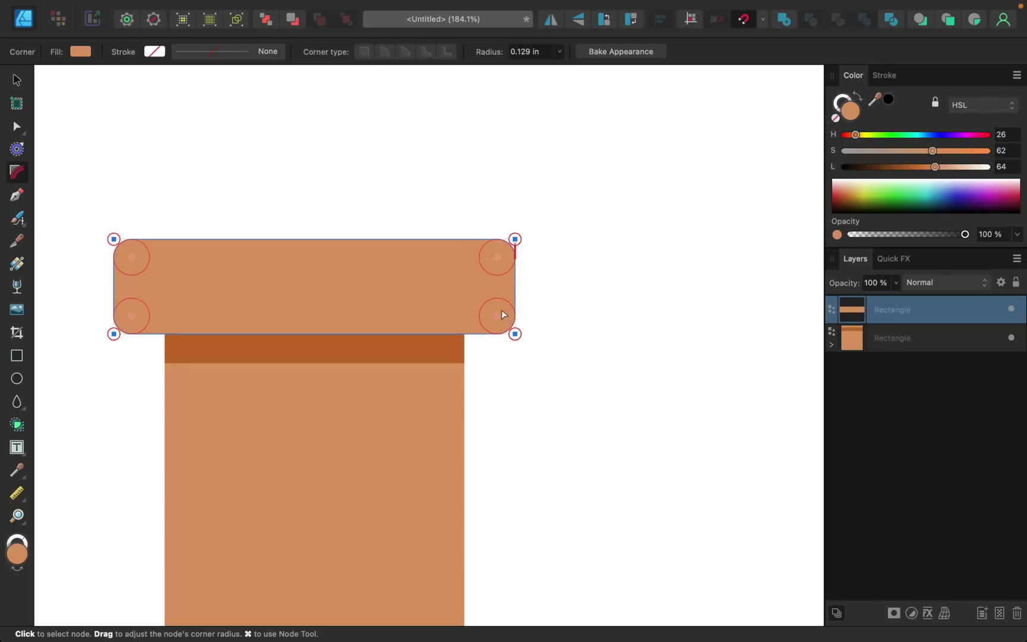
pyautogui.press('super+Return')
pyautogui.scroll(-5, 502, 315)
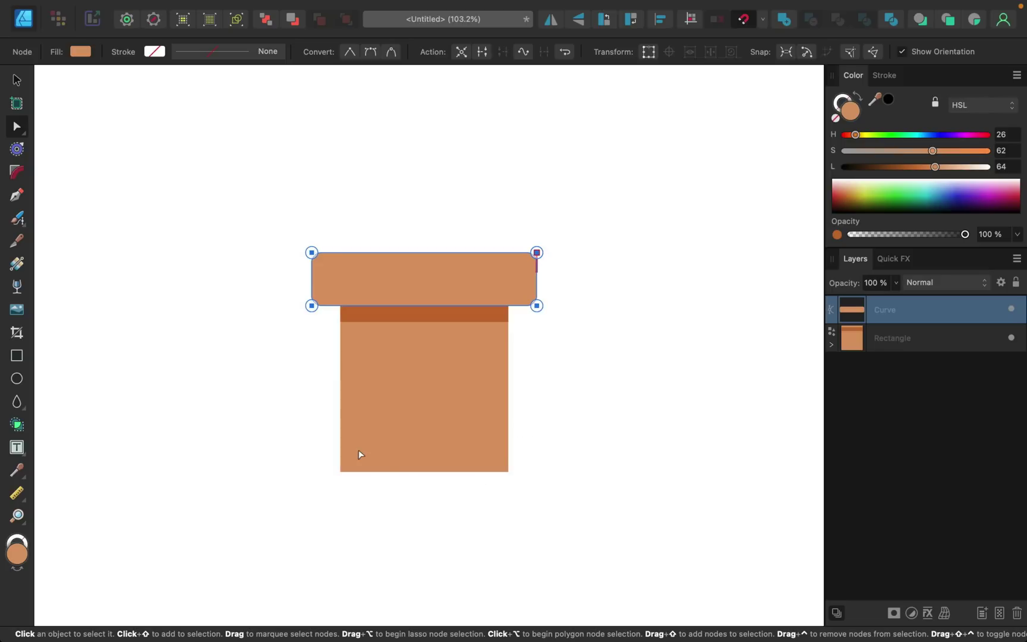
# Round the two lower corners of the pot body with the Corner tool.
pyautogui.click(897, 336)
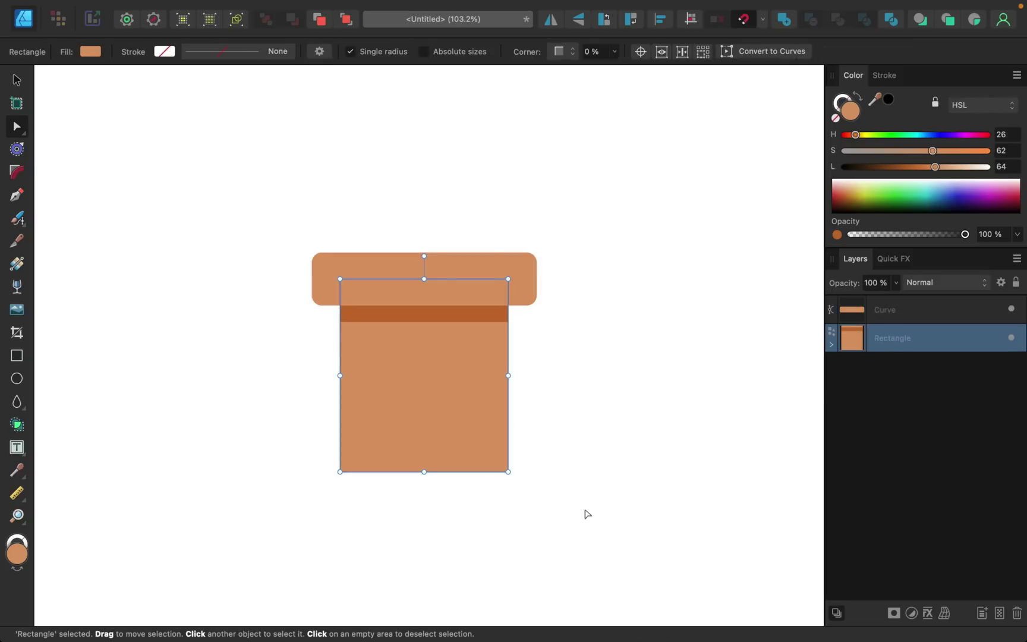
pyautogui.click(17, 174)
pyautogui.moveTo(318, 429); pyautogui.dragTo(498, 459)
pyautogui.press('a')
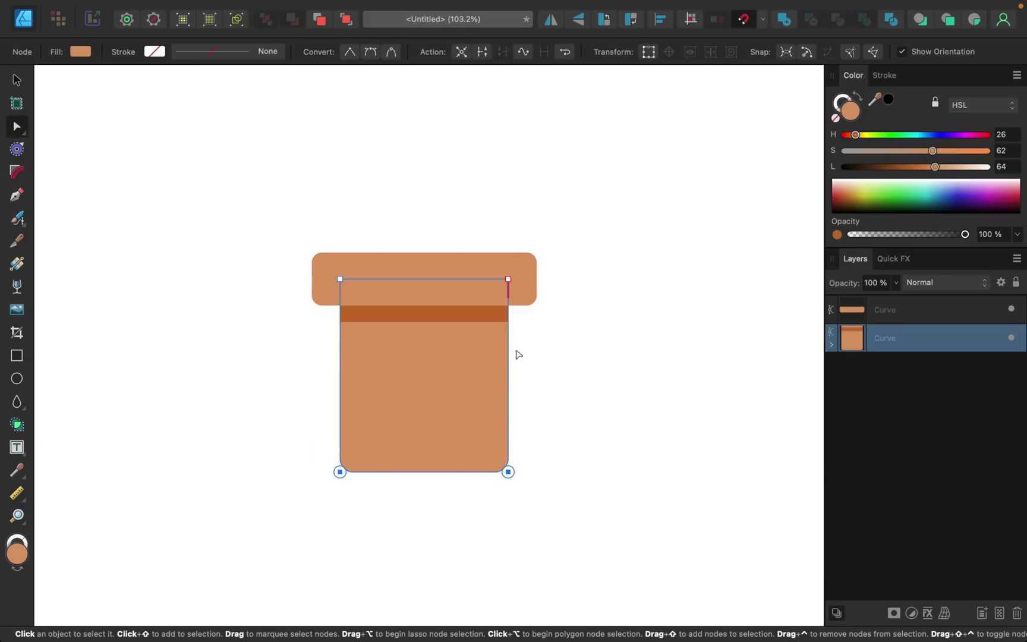
# Taper the pot body by nudging its two lower corner nodes inward three large increments each.
pyautogui.click(508, 472)
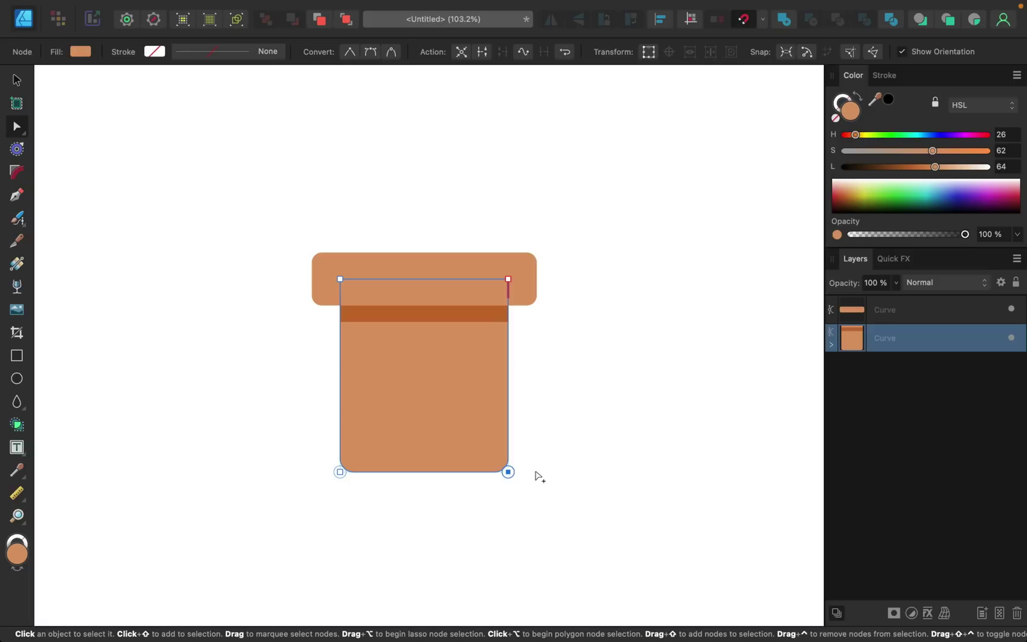
pyautogui.hotkey('shift', 'Left')
pyautogui.hotkey('shift', 'Left')
pyautogui.hotkey('shift', 'Left')
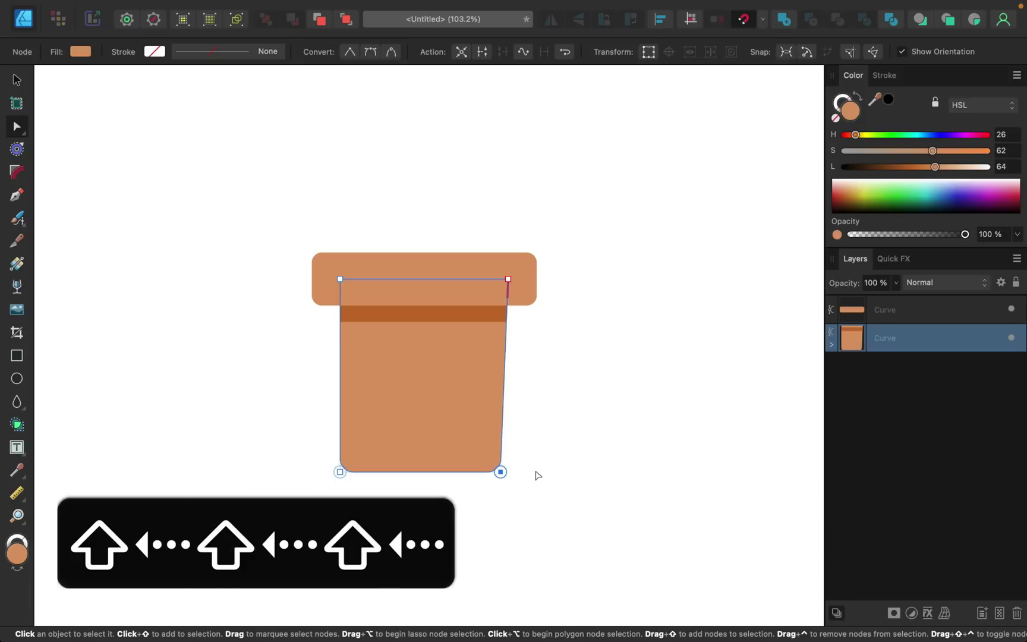
pyautogui.click(340, 472)
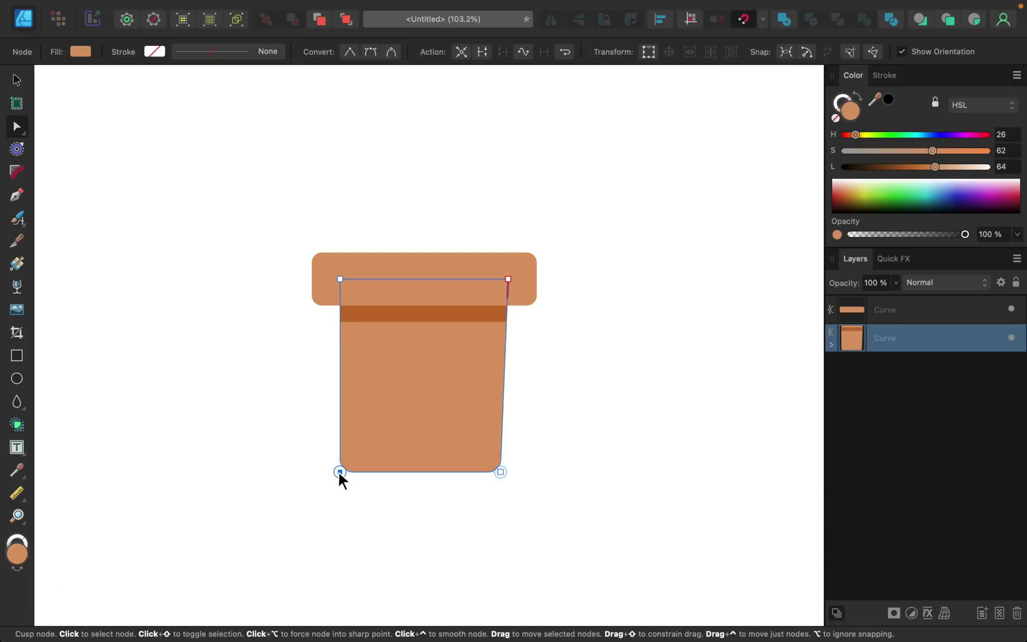
pyautogui.hotkey('shift', 'Right')
pyautogui.hotkey('shift', 'Right')
pyautogui.hotkey('shift', 'Right')
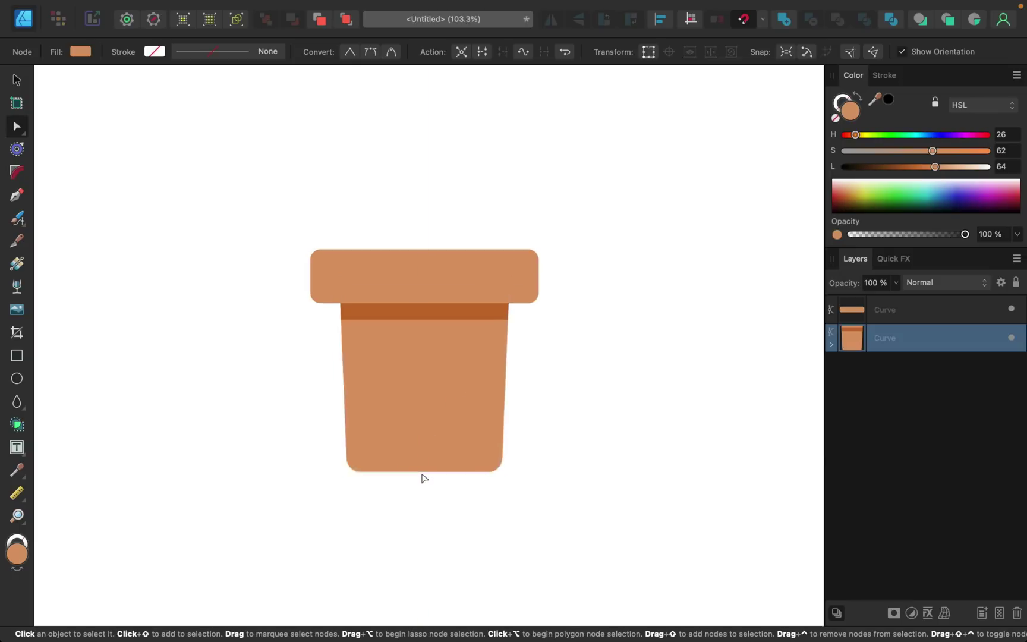
# Bend the pot body's bottom edge downward into a shallow, symmetric curve.
pyautogui.scroll(5, 423, 478)
pyautogui.moveTo(425, 469); pyautogui.dragTo(425, 502)
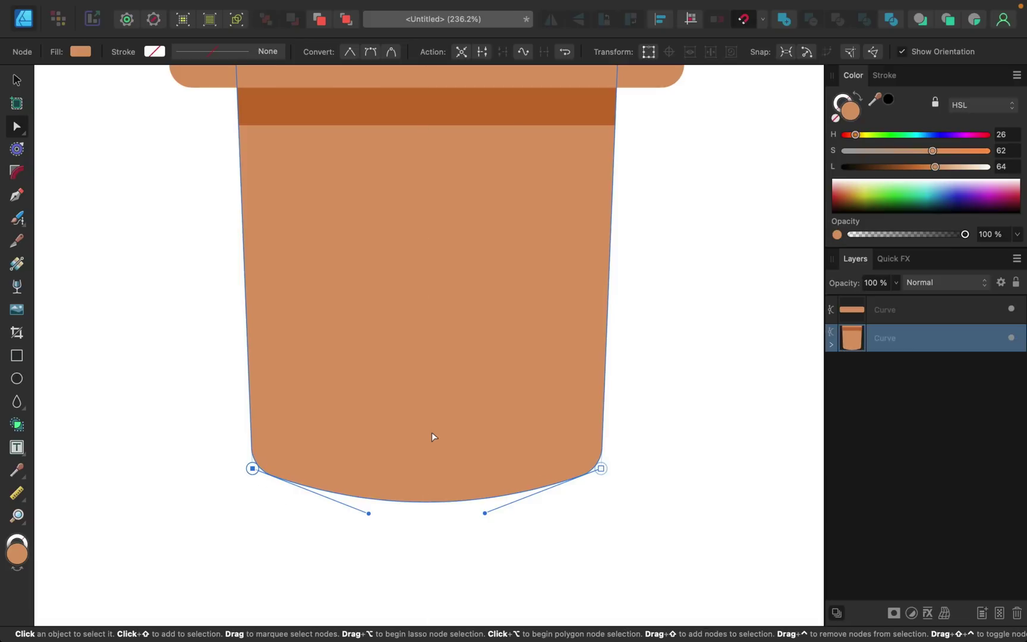
# Bend the rim's lower edge slightly downward at its midpoint to match the curved base of the pot.
pyautogui.scroll(-2, 432, 433)
pyautogui.scroll(3, 432, 436)
pyautogui.hscroll(-2, 432, 436)
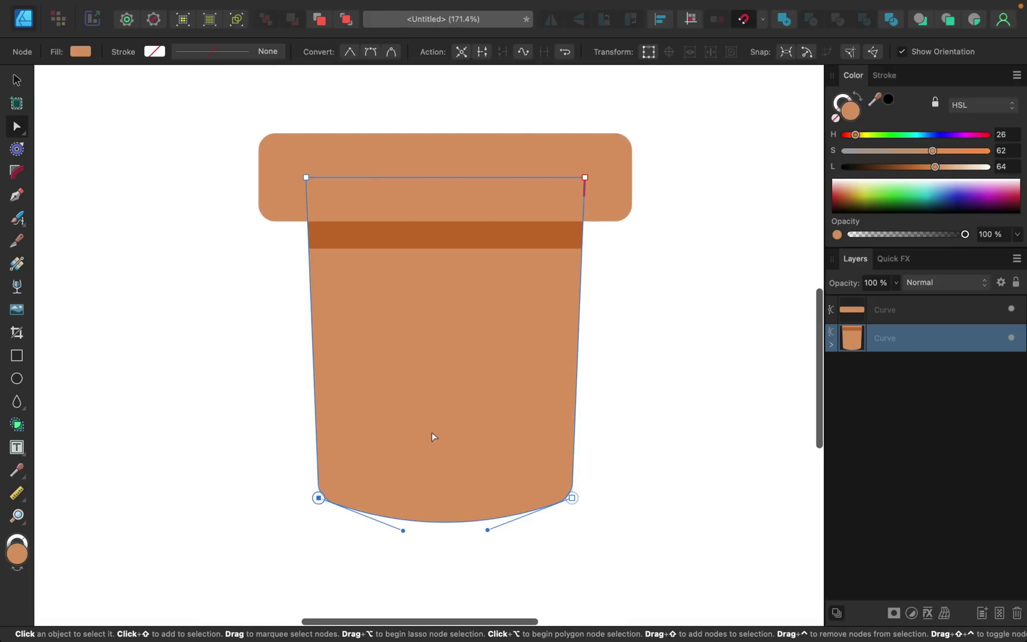
pyautogui.click(479, 187)
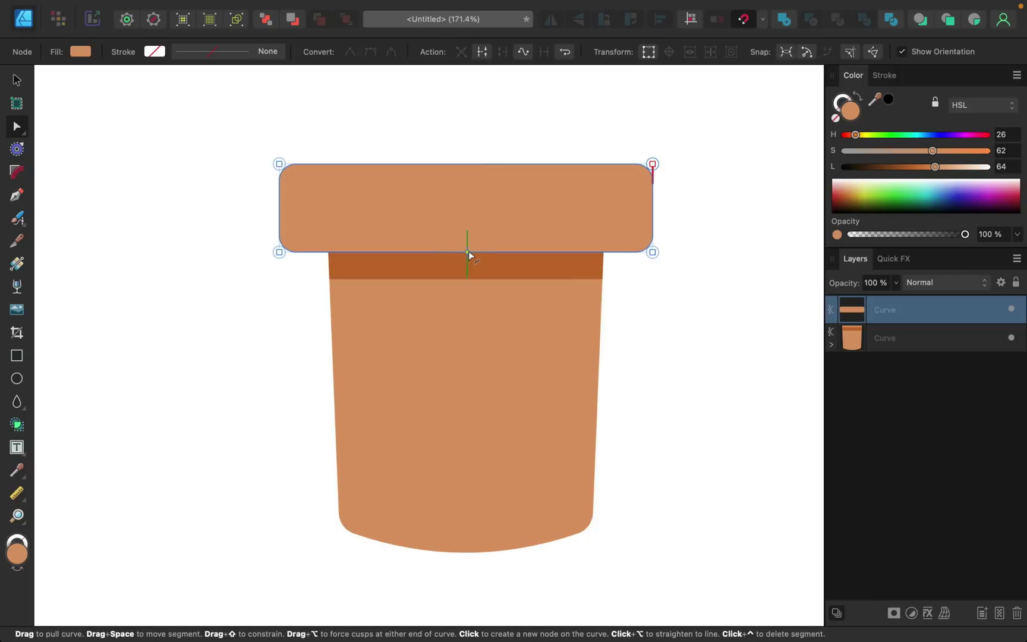
pyautogui.moveTo(468, 255); pyautogui.dragTo(468, 271)
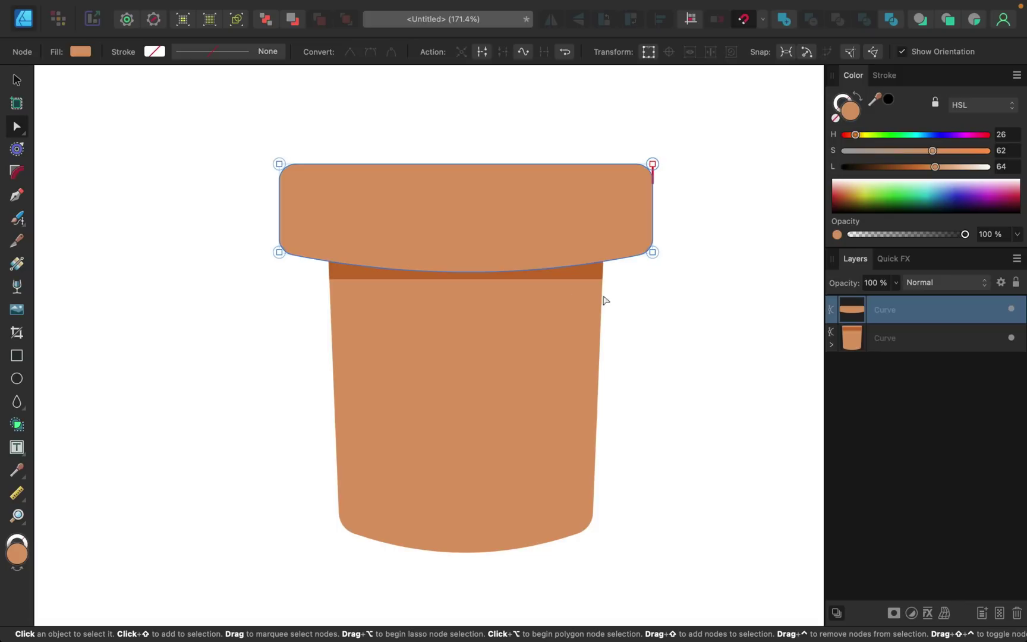
# Convert the shadow rectangle clipped inside the pot body to curves and bend its lower edge downward to match the rim's curve.
pyautogui.click(830, 344)
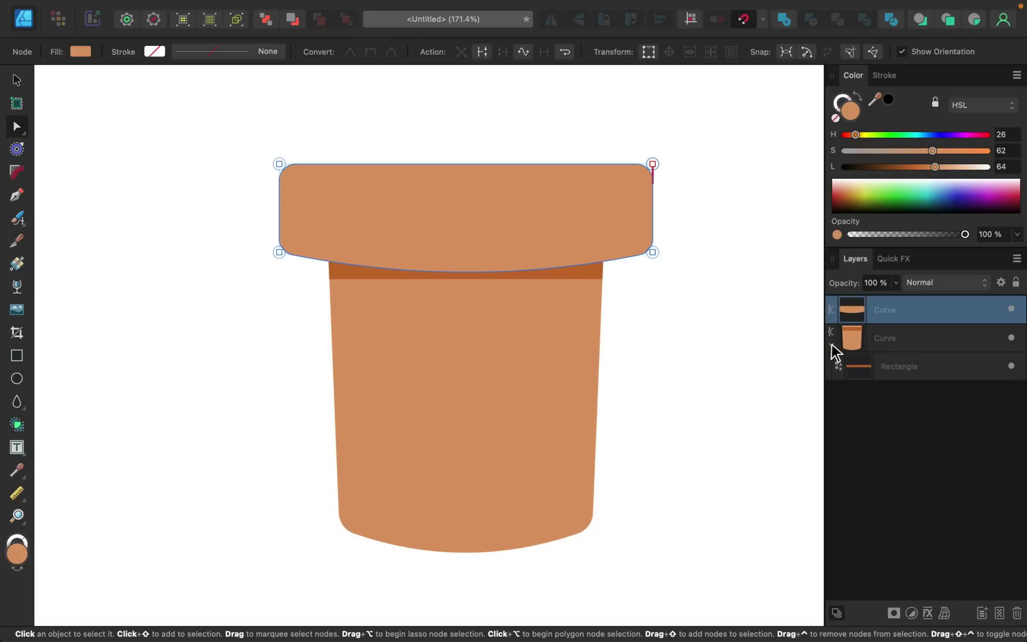
pyautogui.click(901, 367)
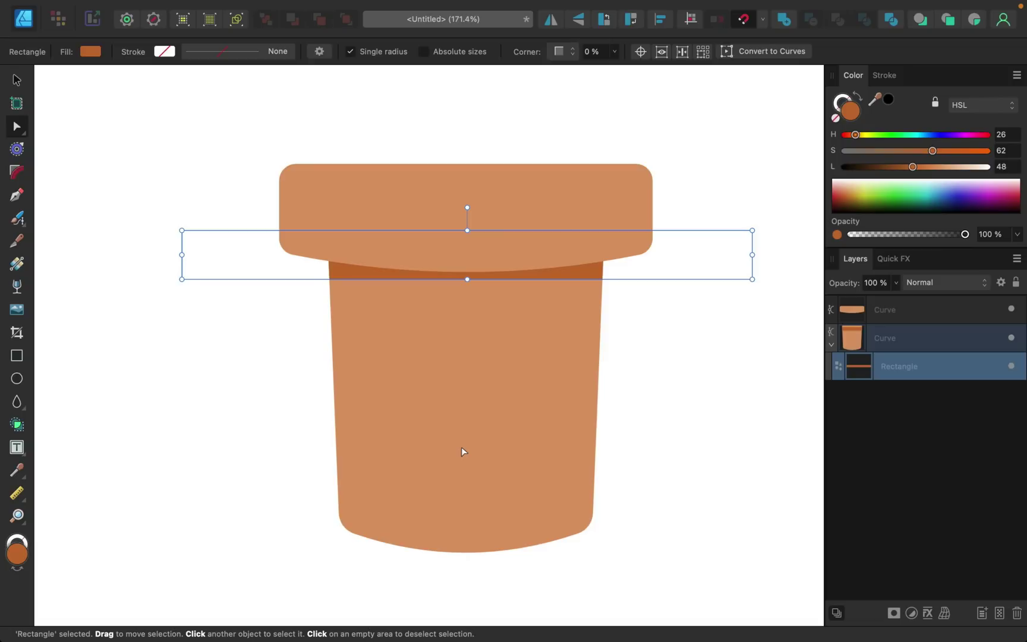
pyautogui.moveTo(879, 364); pyautogui.dragTo(888, 337)
pyautogui.click(771, 53)
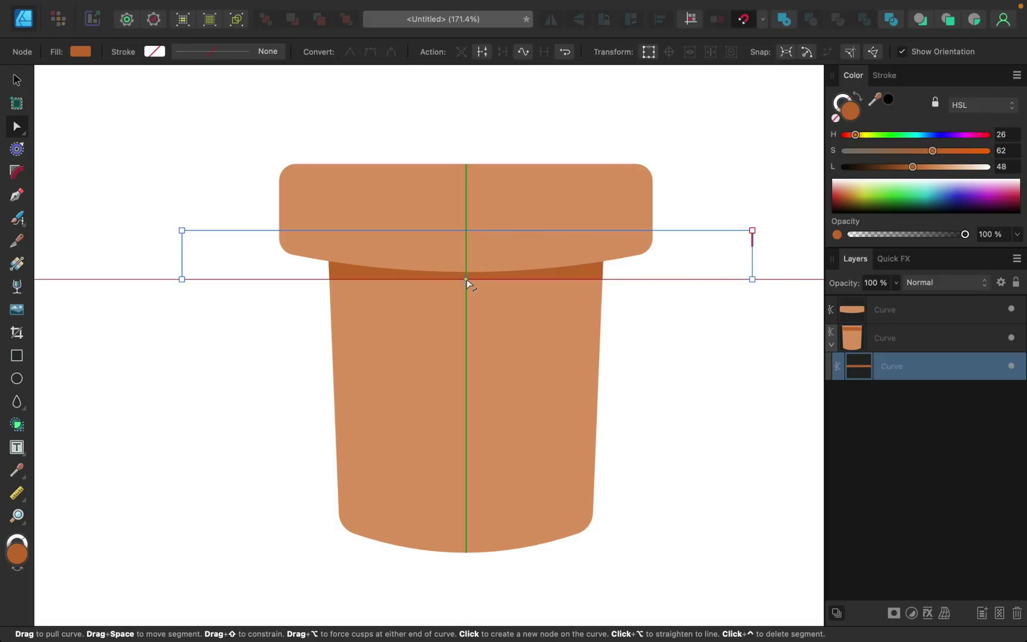
pyautogui.moveTo(467, 280); pyautogui.dragTo(465, 324)
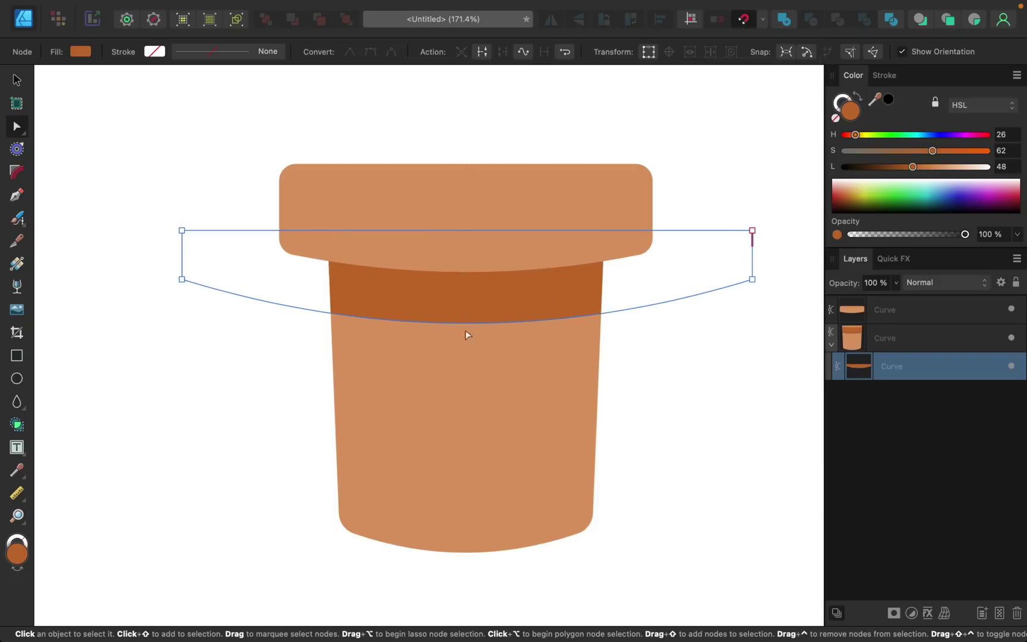
# Move the curved shadow straight up until only a narrow band shows below the rim.
pyautogui.scroll(-5, 464, 324)
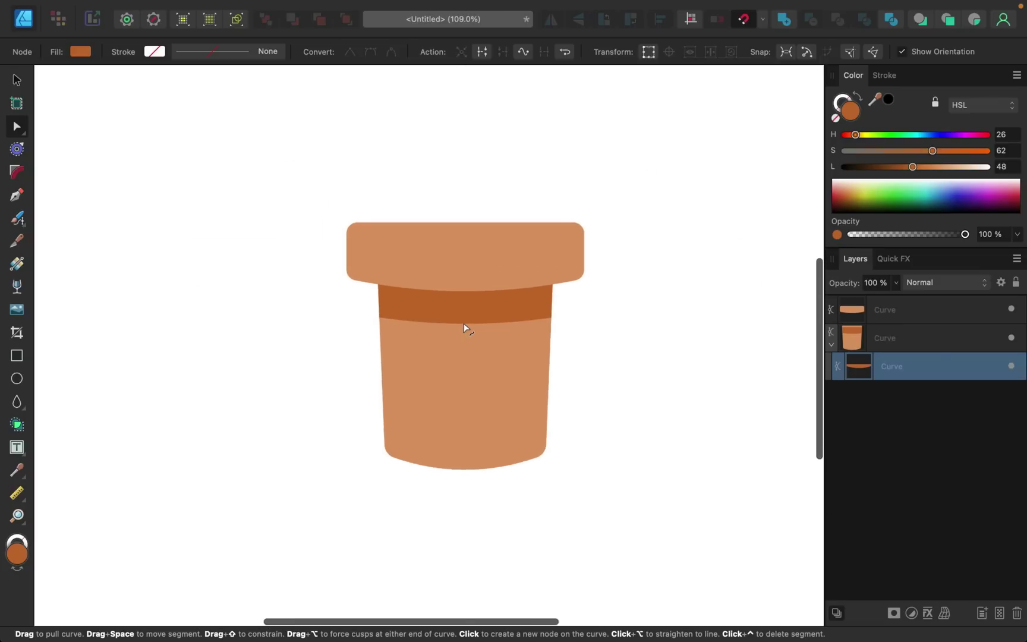
pyautogui.click(16, 80)
pyautogui.moveTo(466, 288); pyautogui.dragTo(466, 279)
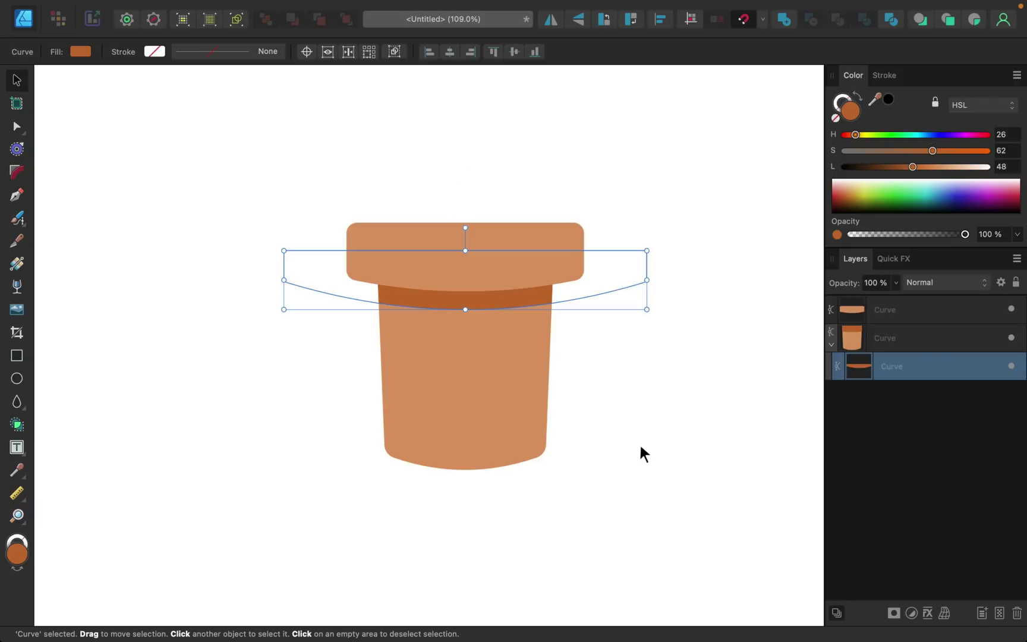
# Draw a tall rectangle from the pot's vertical centre line past its right side, extending above the rim and below the base.
pyautogui.click(16, 355)
pyautogui.moveTo(465, 143); pyautogui.dragTo(618, 519)
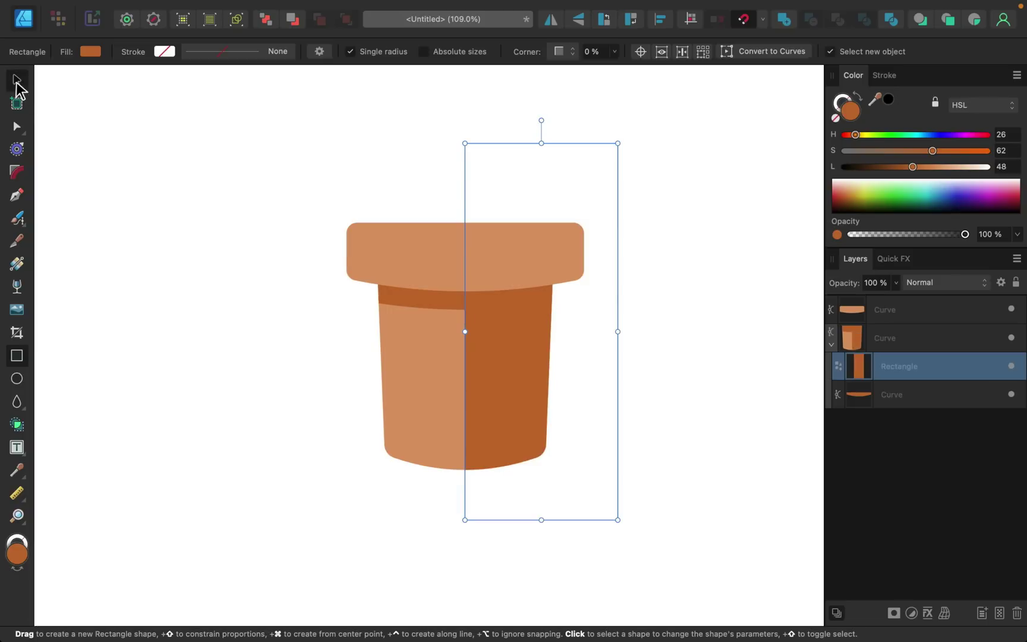
pyautogui.click(16, 80)
pyautogui.moveTo(534, 192); pyautogui.dragTo(534, 191)
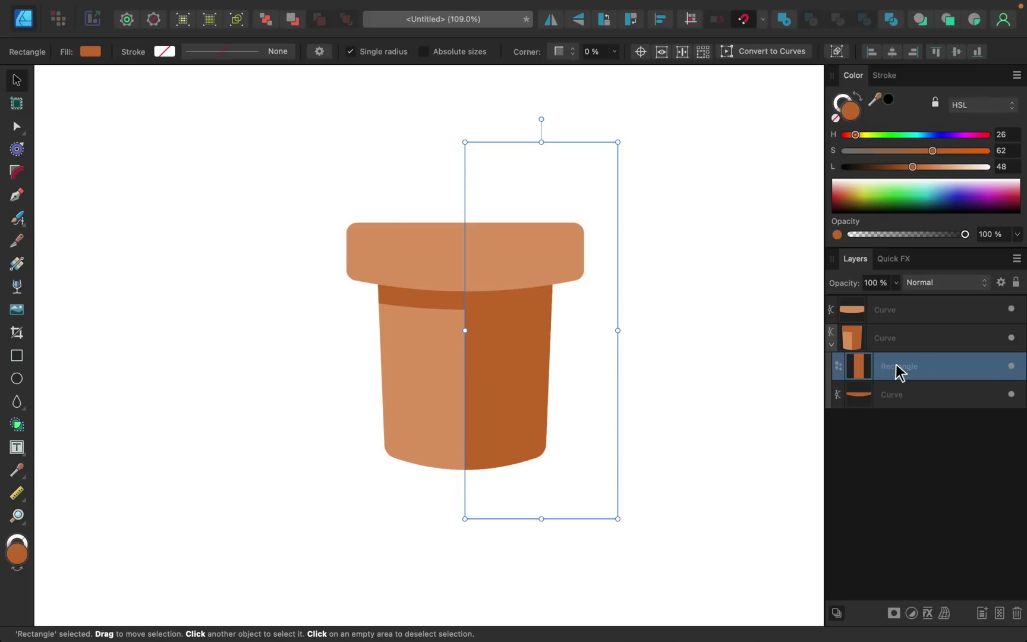
# Move the tall rectangle out of the pot body to the top of the layer stack and set its fill lightness to 24.
pyautogui.moveTo(896, 364); pyautogui.dragTo(900, 300)
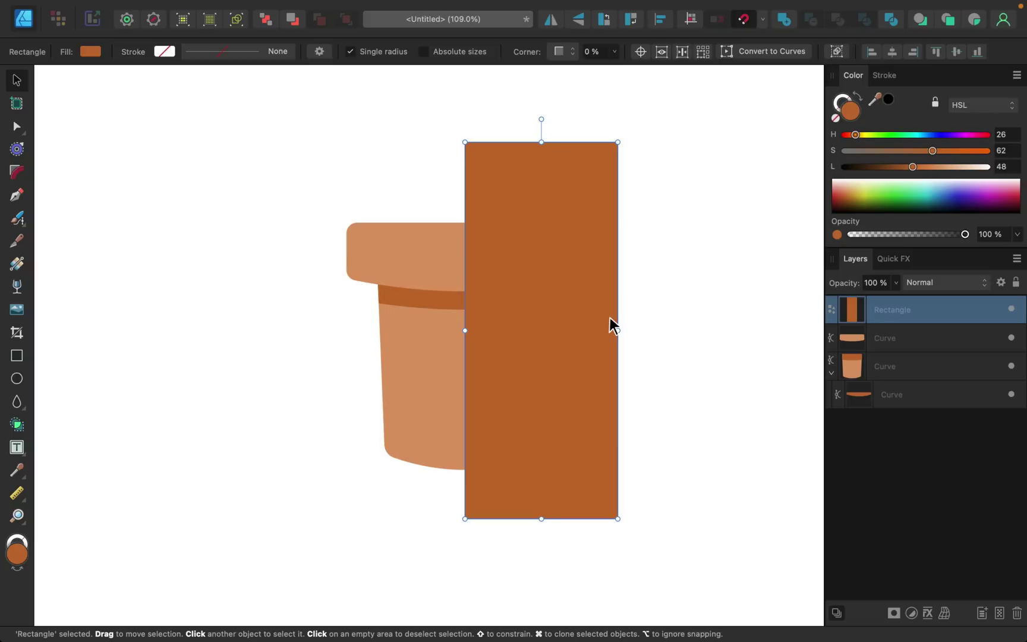
pyautogui.moveTo(914, 168); pyautogui.dragTo(878, 166)
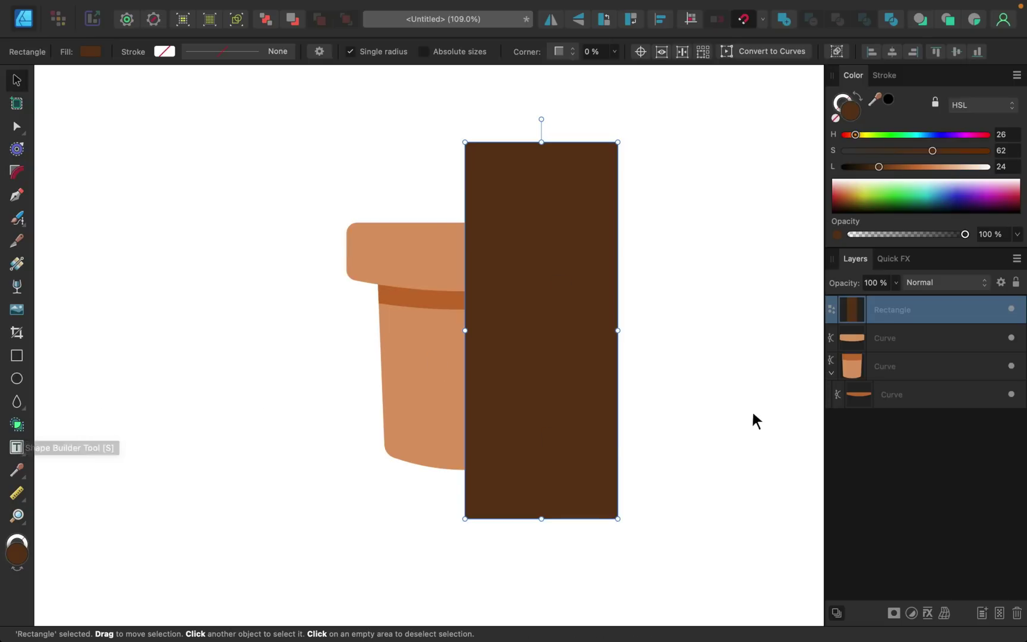
# Trim the dark rectangle to the right half of the pot by deleting its area outside the silhouette with the Shape Builder tool.
pyautogui.keyDown('shift'); pyautogui.click(898, 369); pyautogui.keyUp('shift')
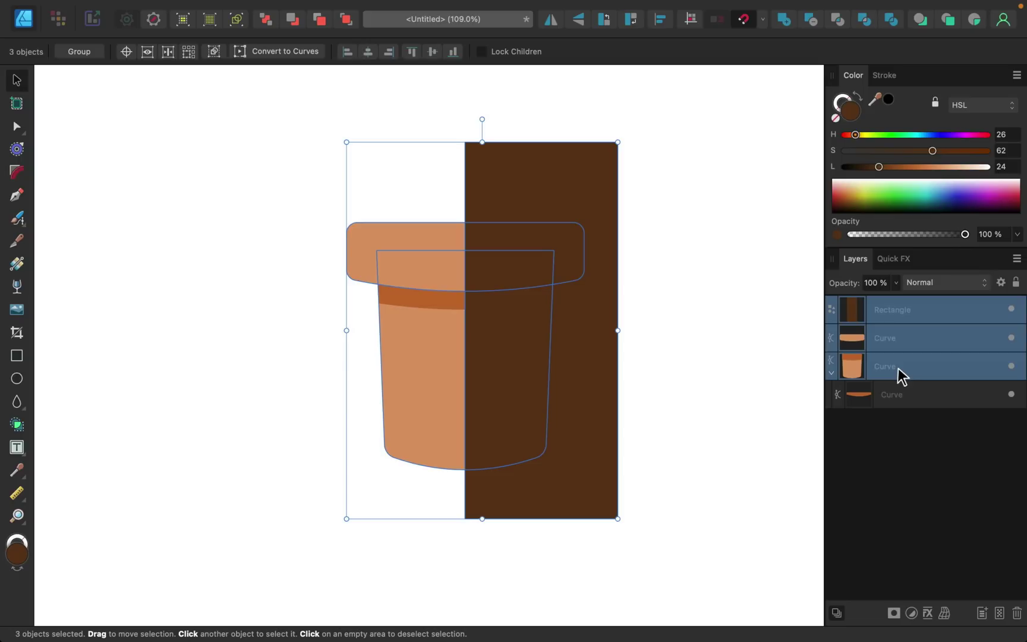
pyautogui.click(912, 312)
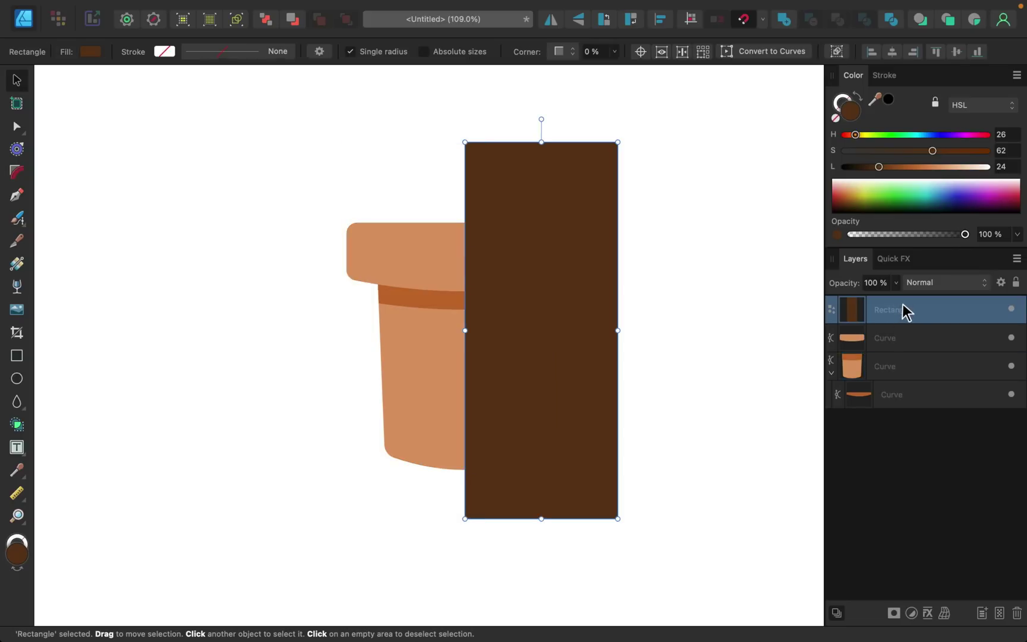
pyautogui.keyDown('shift'); pyautogui.click(902, 369); pyautogui.keyUp('shift')
pyautogui.click(831, 372)
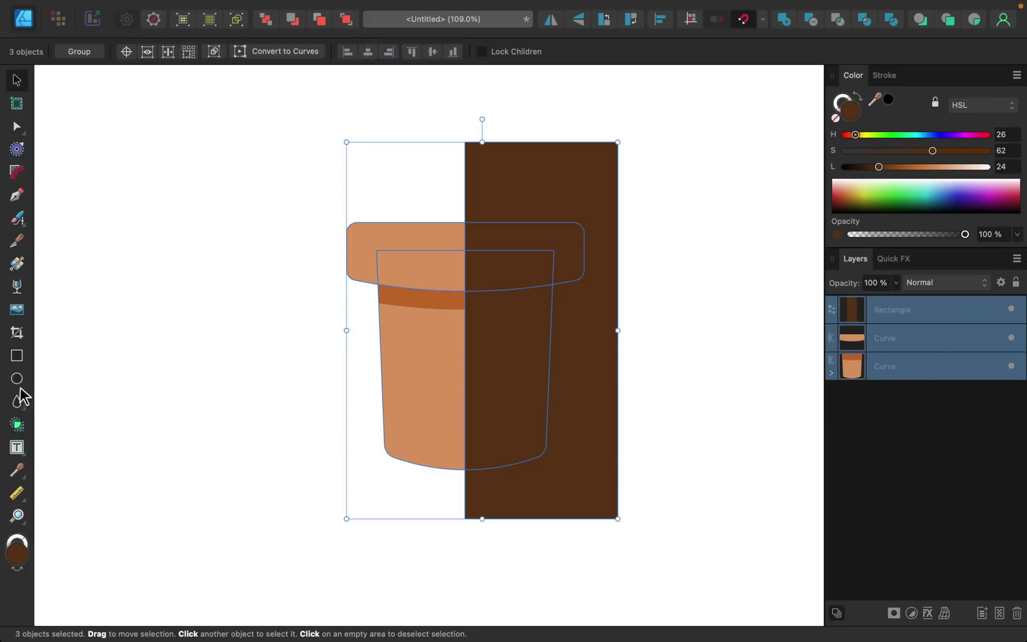
pyautogui.click(16, 424)
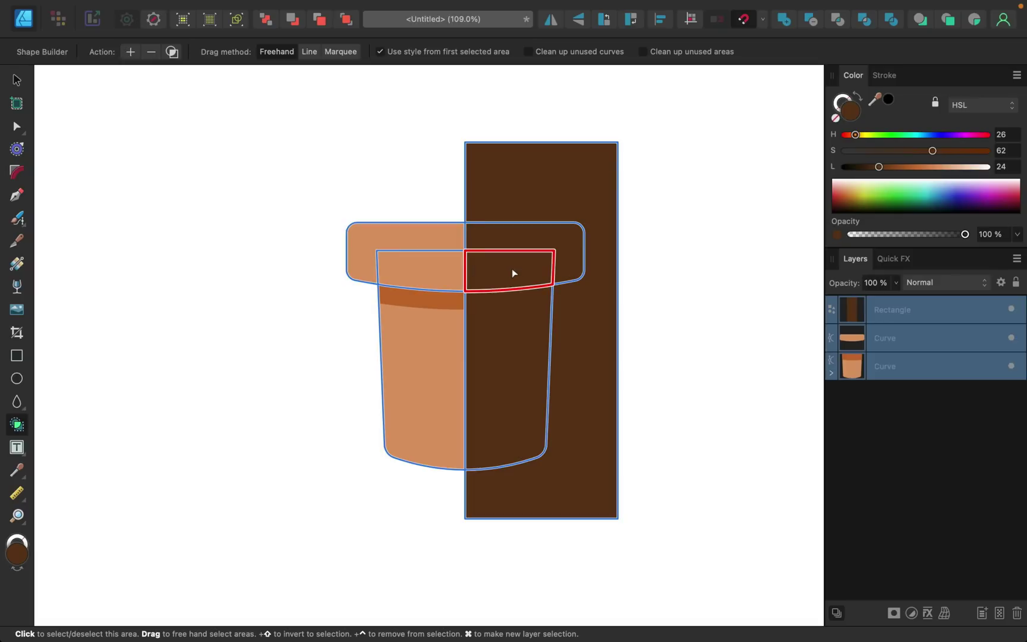
pyautogui.click(573, 177)
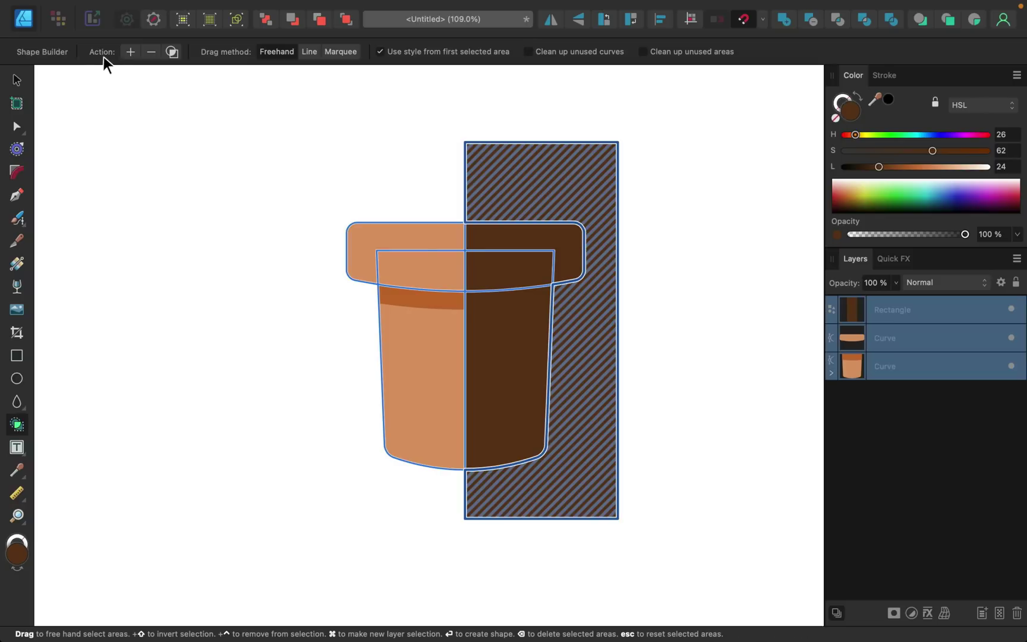
pyautogui.click(152, 53)
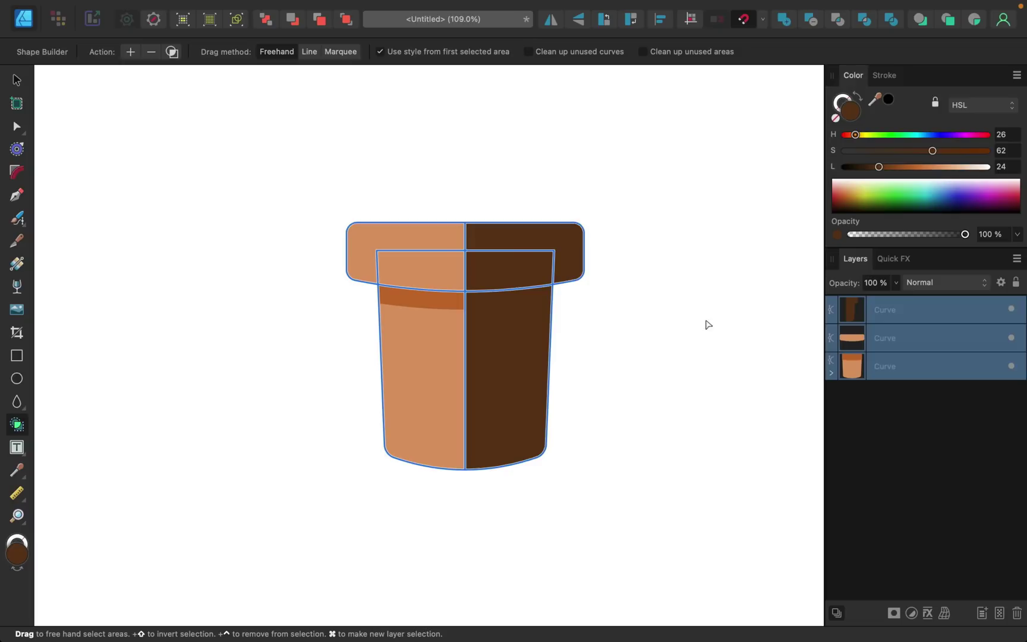
pyautogui.click(939, 453)
# Set the layer opacity of the dark right-half shape to 40%.
pyautogui.click(898, 312)
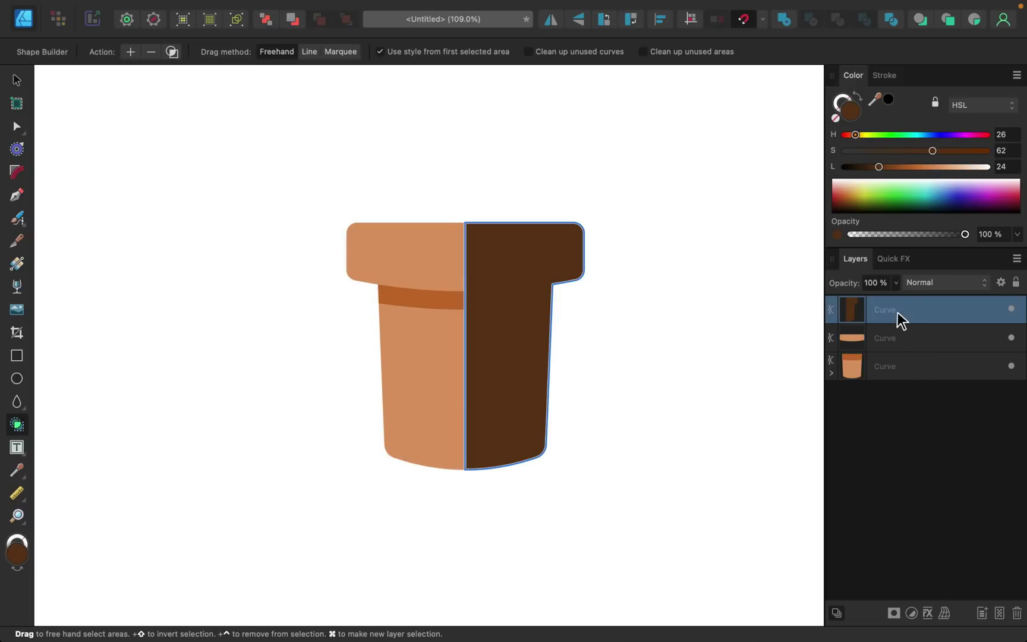
pyautogui.click(897, 283)
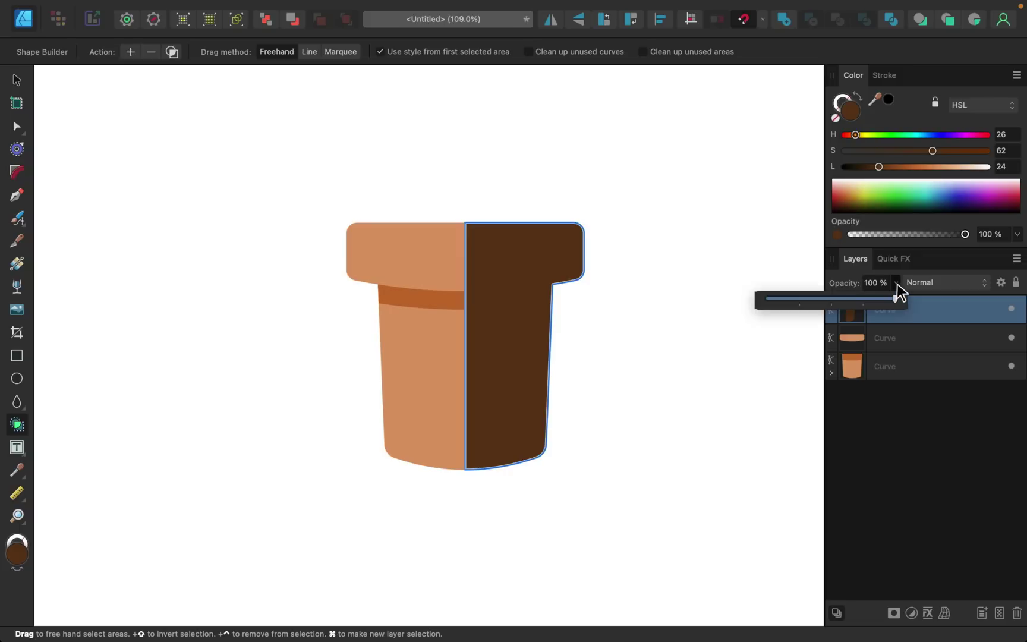
pyautogui.moveTo(894, 298); pyautogui.dragTo(824, 301)
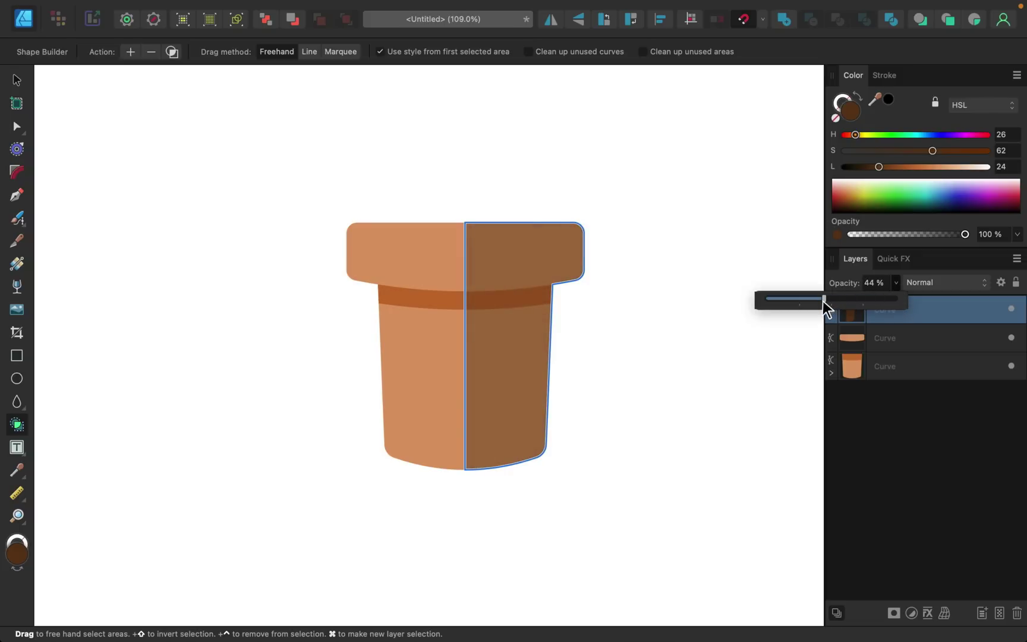
pyautogui.moveTo(823, 301); pyautogui.dragTo(818, 301)
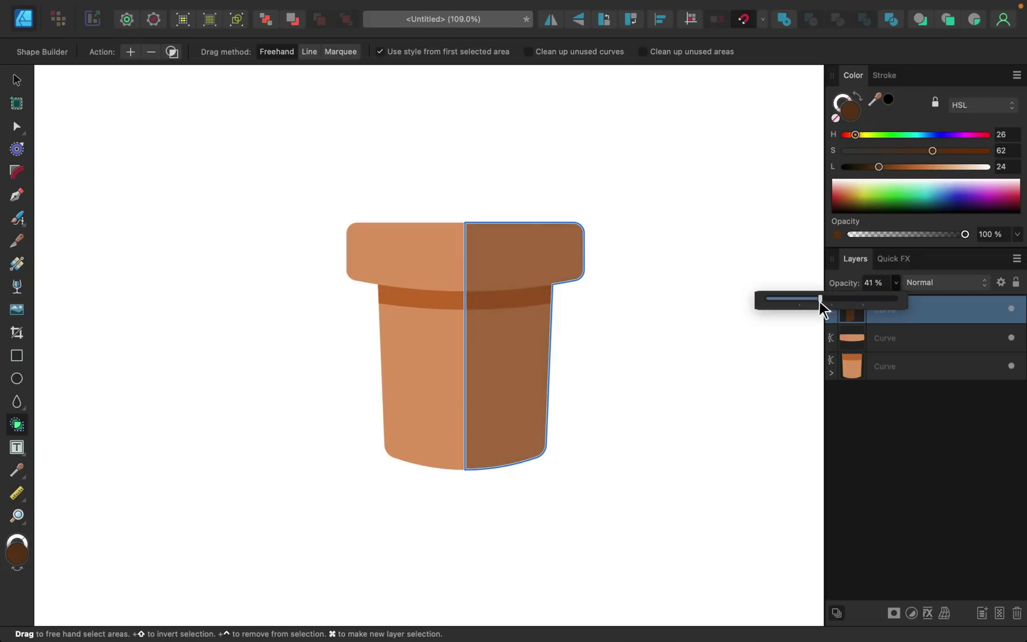
pyautogui.click(916, 444)
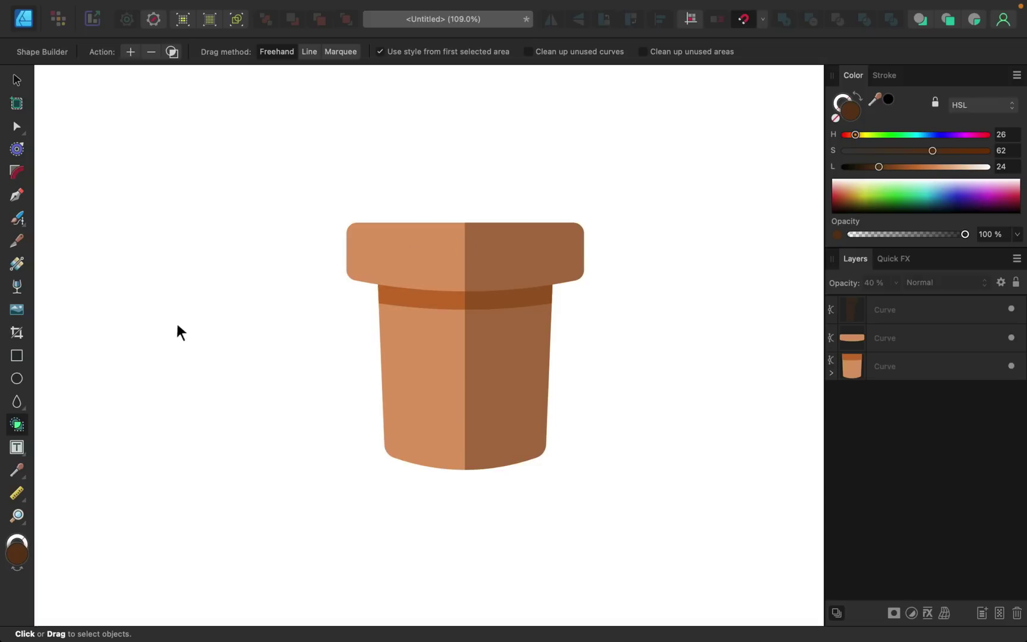
# Draw a wide ellipse centred over the pot and overlapping the rim's upper edge, with its layer opacity at 52%.
pyautogui.click(18, 379)
pyautogui.moveTo(321, 116); pyautogui.dragTo(609, 253)
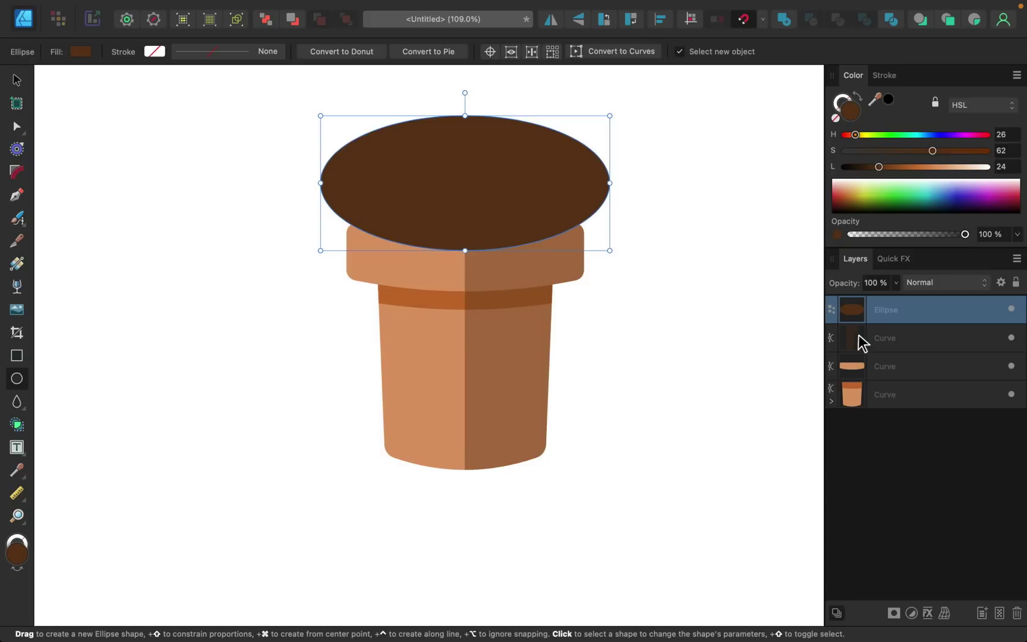
pyautogui.click(895, 282)
pyautogui.moveTo(896, 298); pyautogui.dragTo(832, 308)
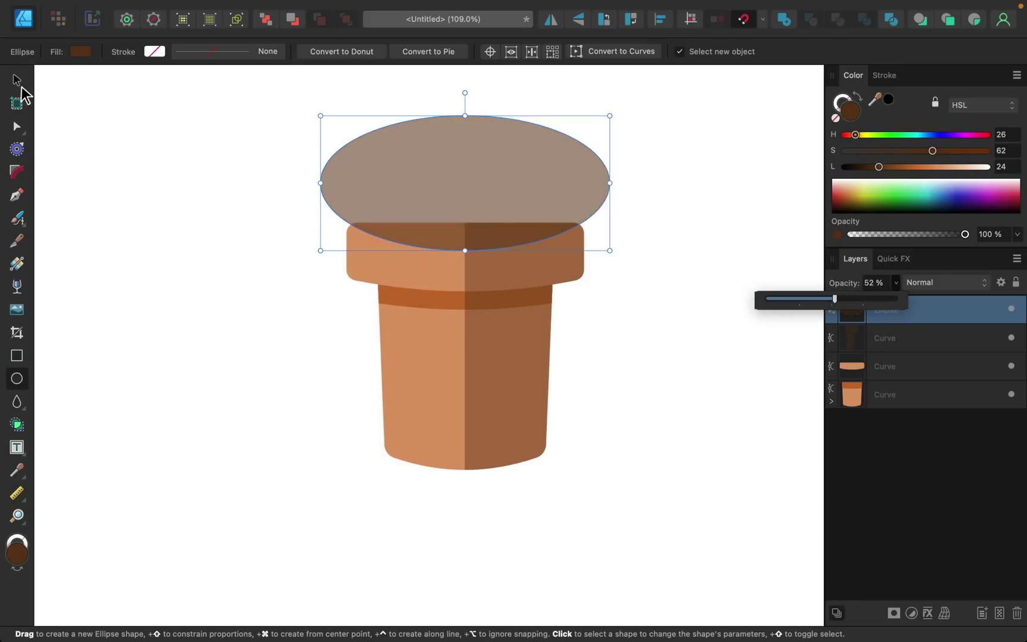
# Flatten the ellipse slightly and nudge it vertically so its lower arc dips into the rim and crosses near its upper corners.
pyautogui.click(17, 80)
pyautogui.scroll(5, 430, 208)
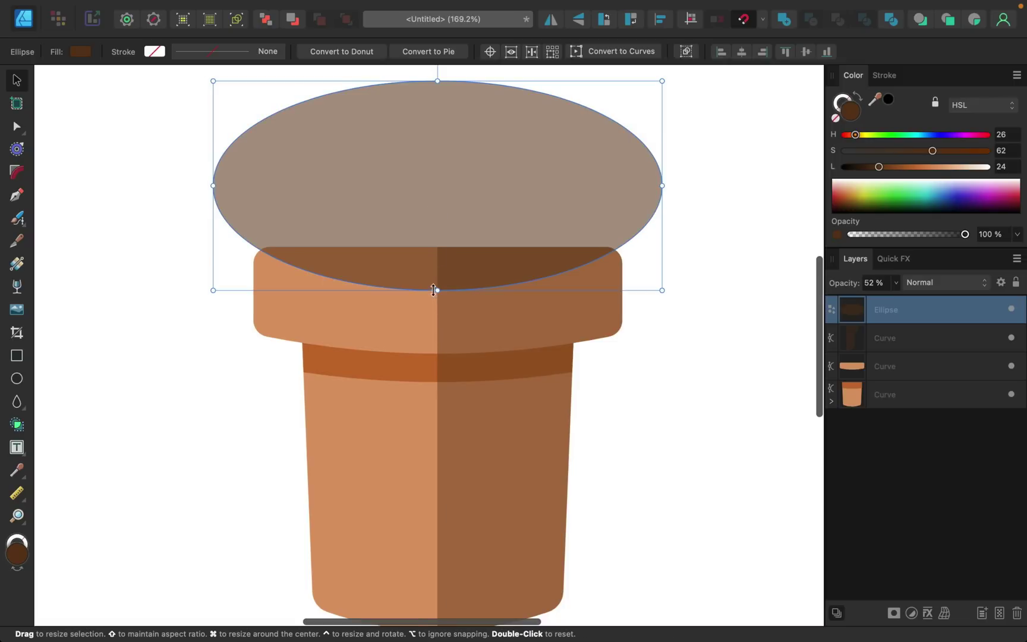
pyautogui.moveTo(438, 291); pyautogui.dragTo(438, 278)
pyautogui.moveTo(447, 192); pyautogui.dragTo(444, 206)
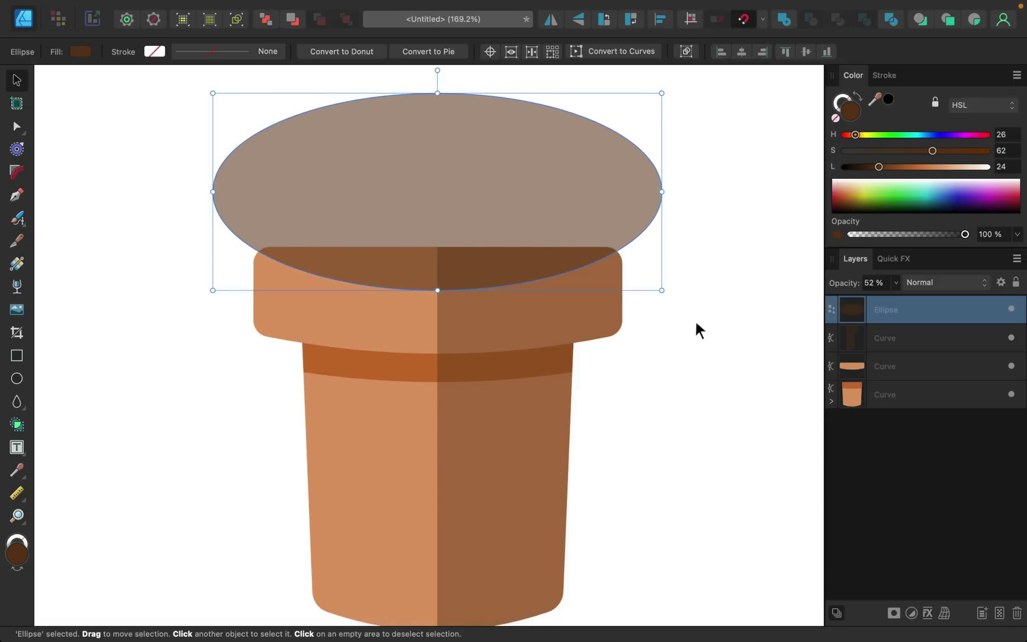
pyautogui.hotkey('shift', 'Up')
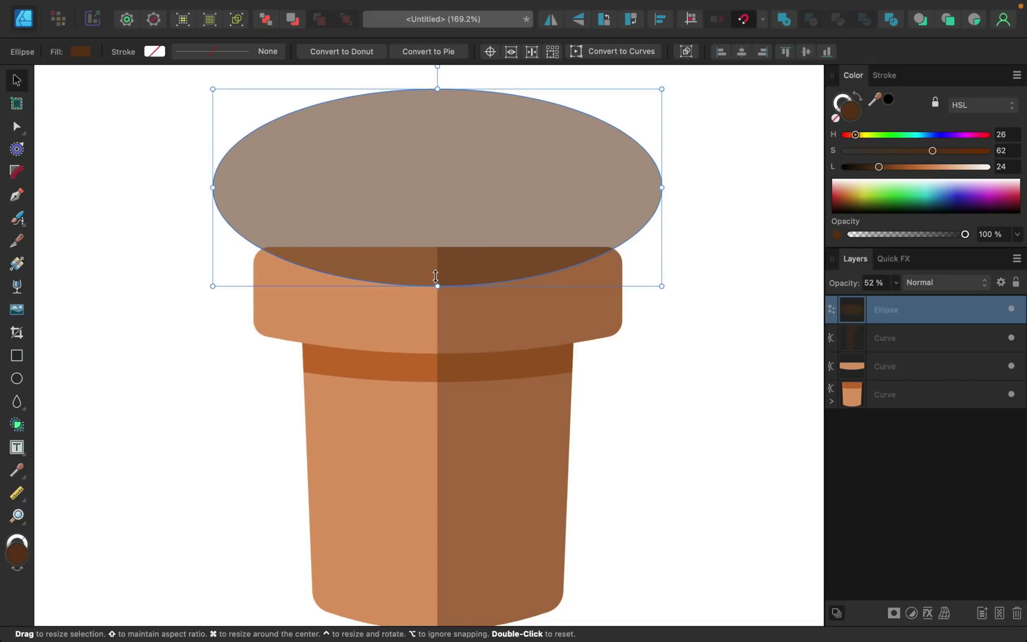
pyautogui.moveTo(436, 286); pyautogui.dragTo(436, 276)
pyautogui.hotkey('shift', 'Down')
pyautogui.hotkey('shift', 'Down')
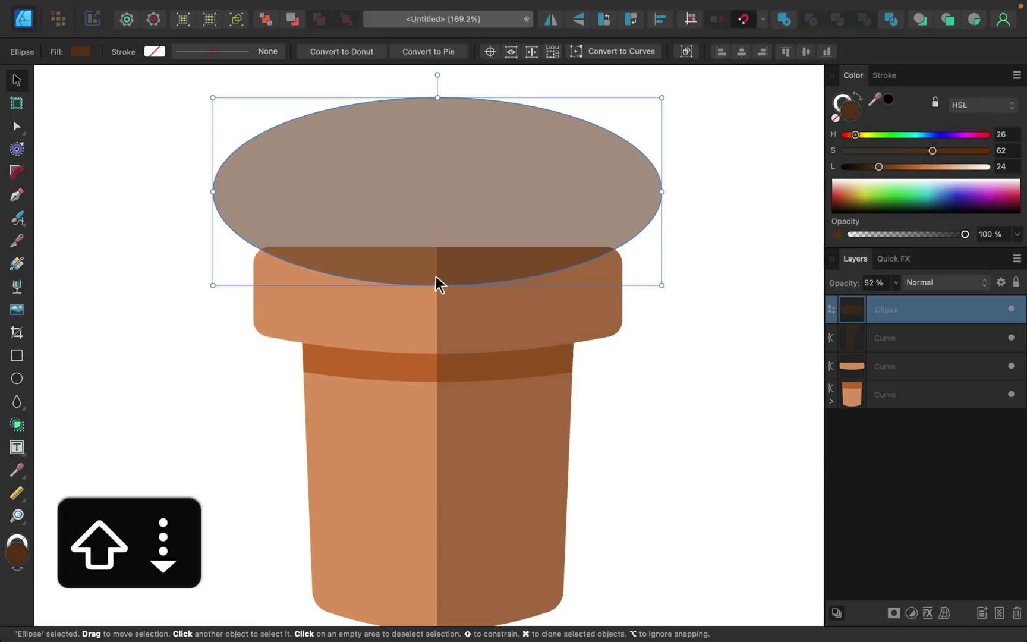
# Restore the ellipse's layer opacity to 100%.
pyautogui.scroll(-5, 436, 276)
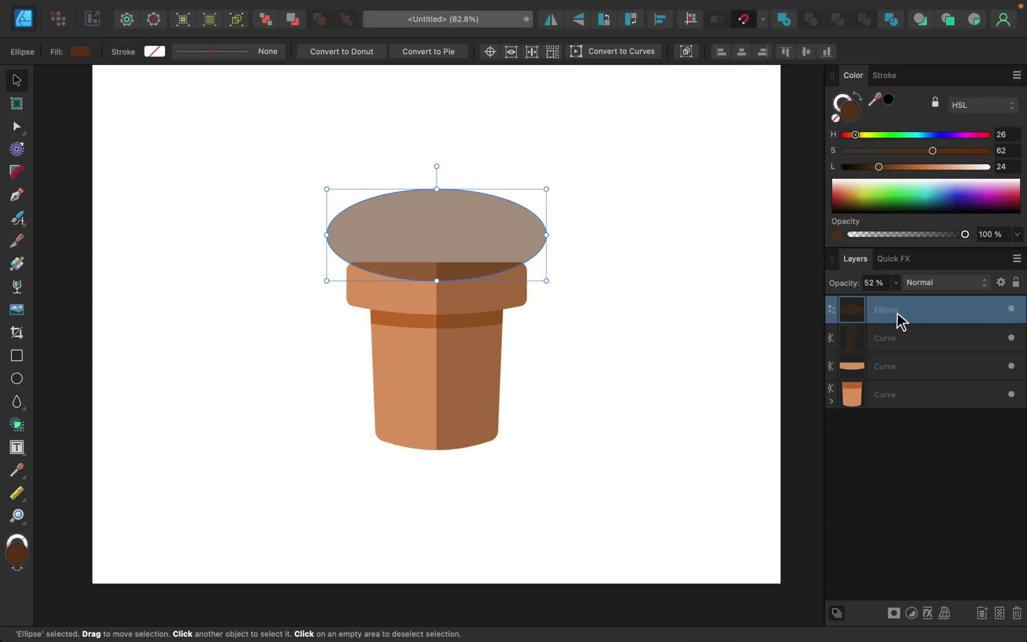
pyautogui.click(896, 282)
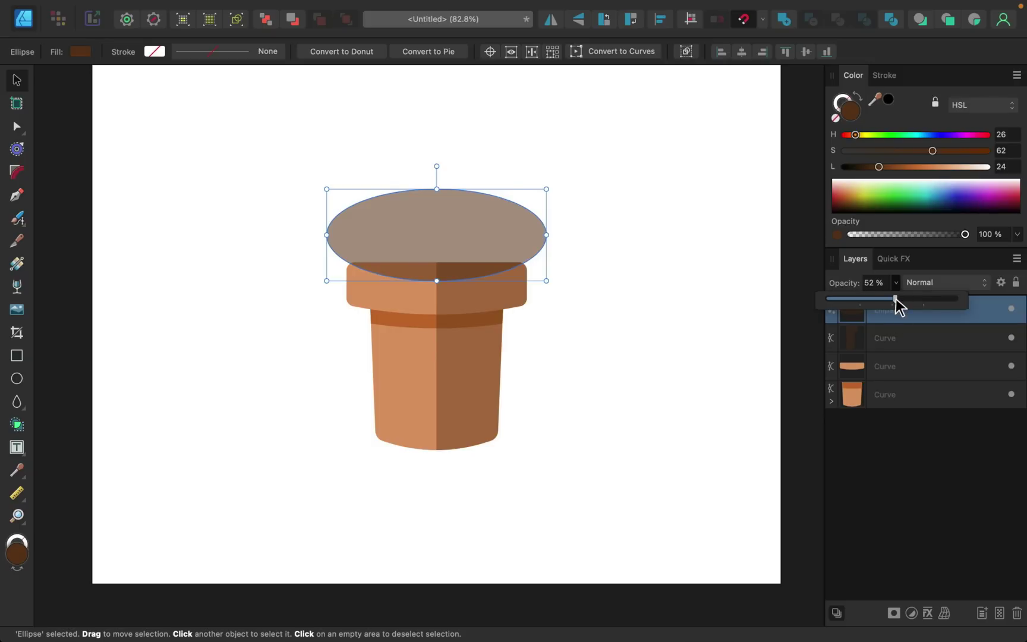
pyautogui.moveTo(895, 298); pyautogui.dragTo(958, 298)
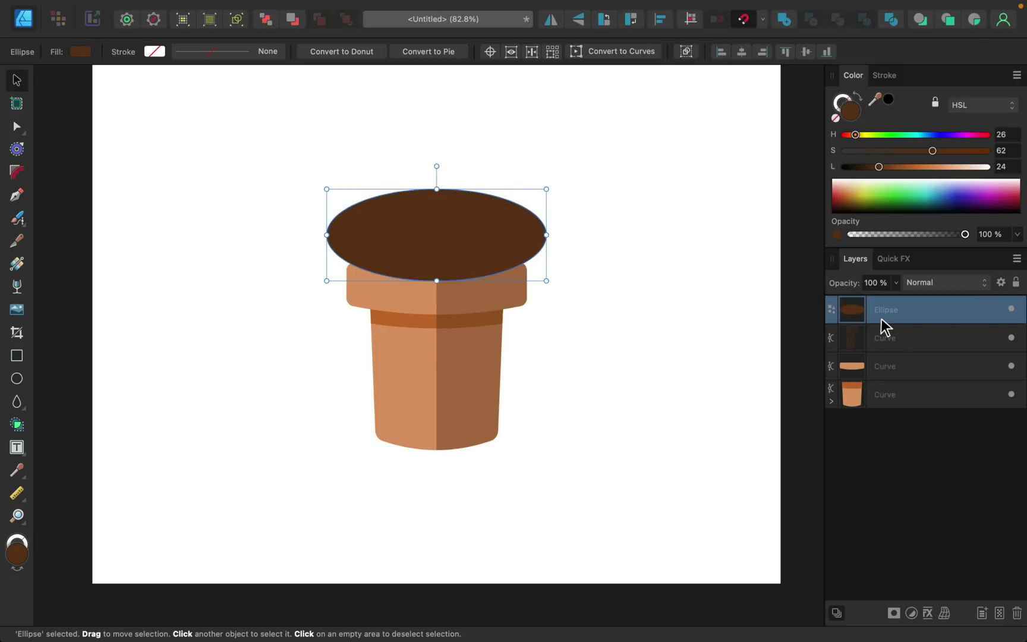
# Delete the ellipse's area above the rim with the Shape Builder tool across all pot shapes, leaving a dark opening, and deselect everything.
pyautogui.keyDown('shift'); pyautogui.click(888, 394); pyautogui.keyUp('shift')
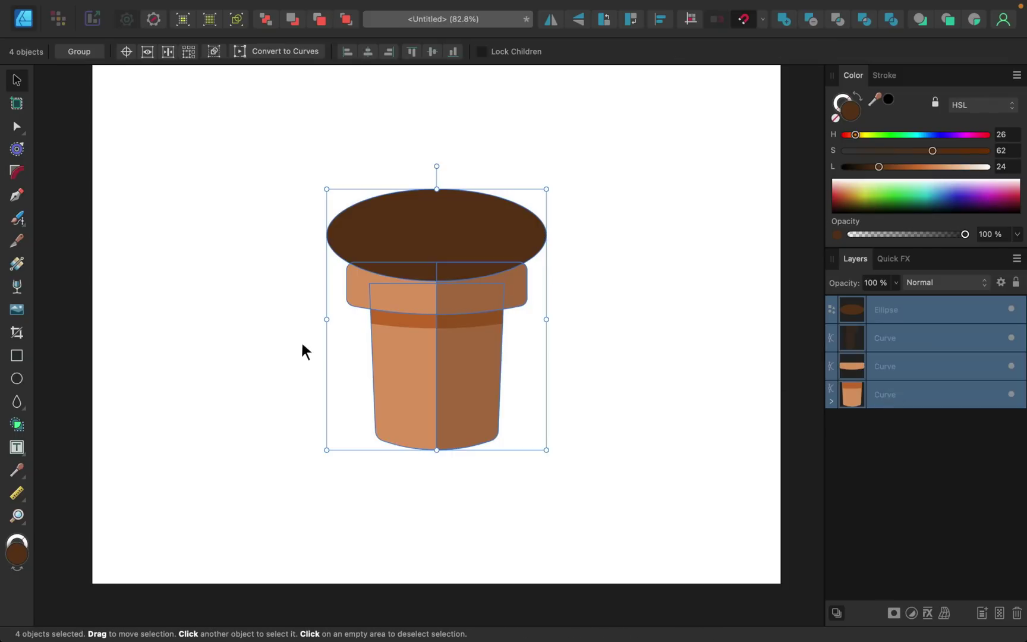
pyautogui.click(16, 424)
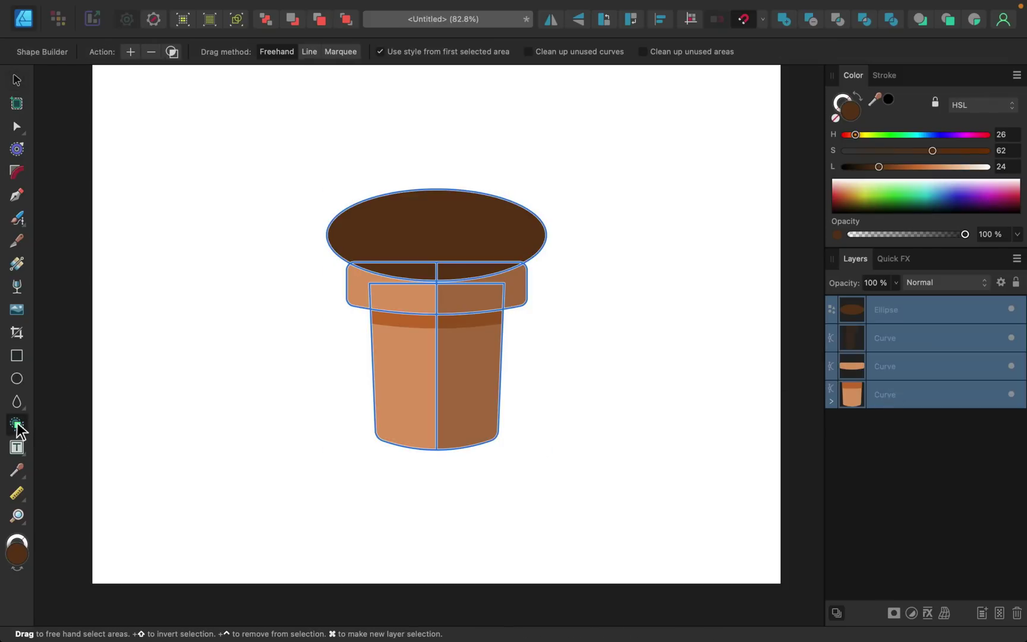
pyautogui.click(419, 231)
pyautogui.click(152, 53)
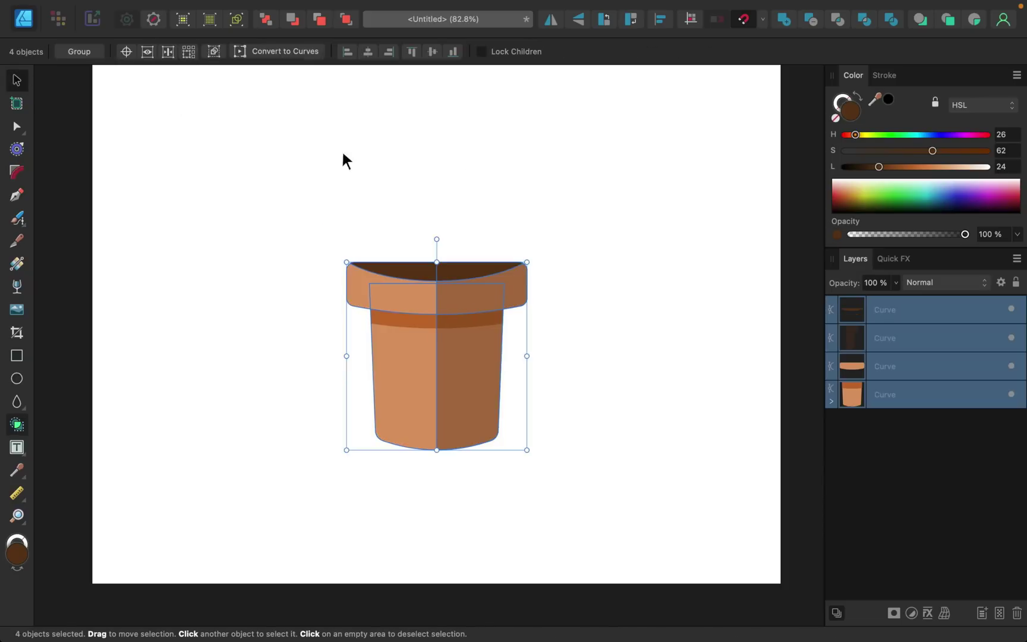
pyautogui.press('v')
pyautogui.click(586, 244)
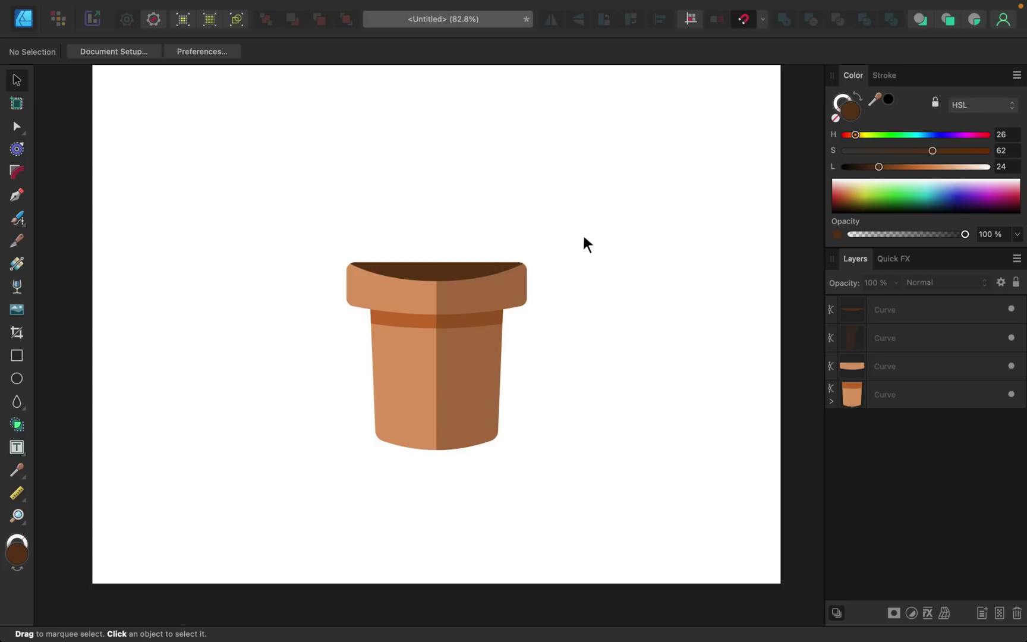
# Recolour the pot's dark opening to a lighter brown with HSL values 26, 54 and 46.
pyautogui.click(888, 308)
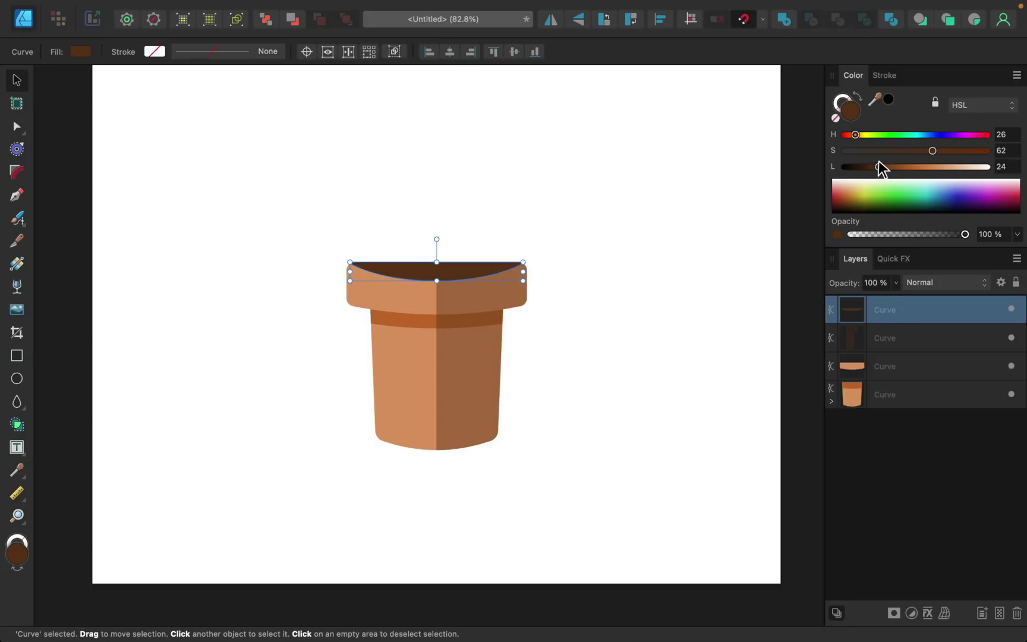
pyautogui.moveTo(880, 169); pyautogui.dragTo(923, 150)
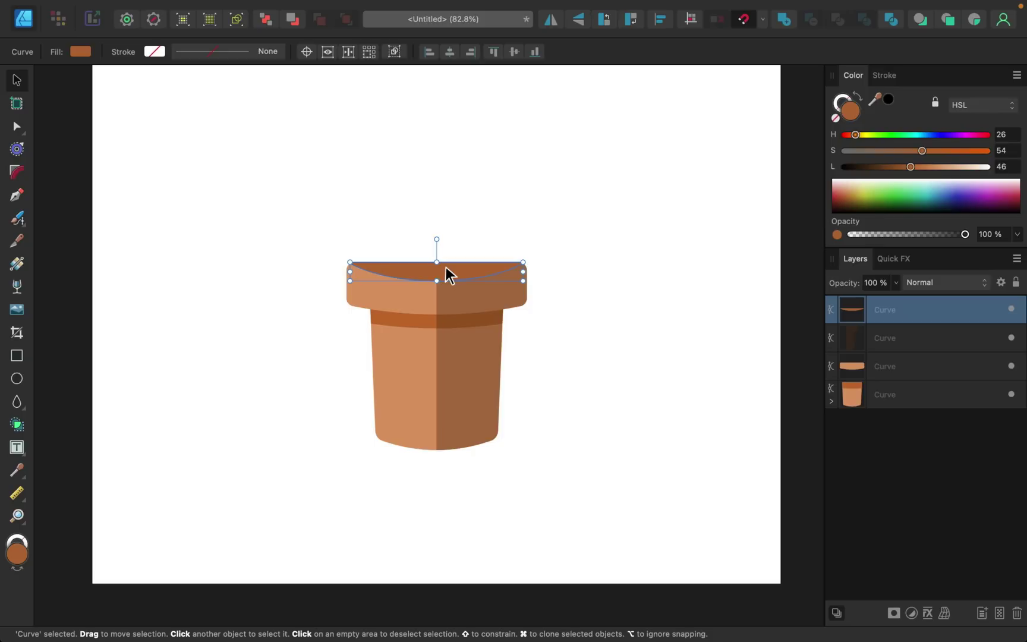
# Draw a narrow vertical rectangle from above the pot down into the rim's centre and fill it green with hue 121.
pyautogui.click(17, 355)
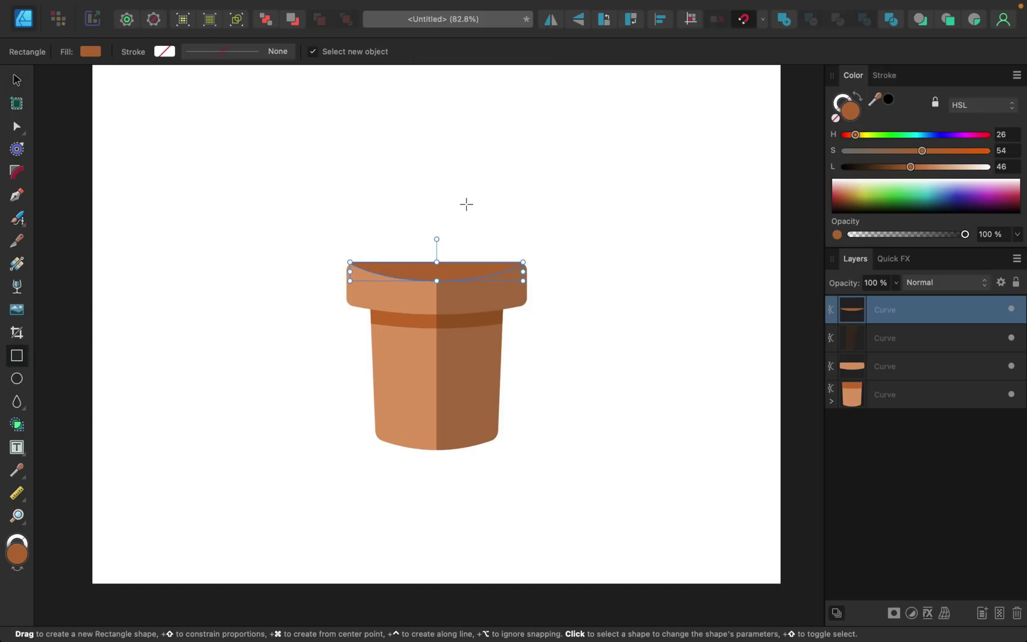
pyautogui.moveTo(429, 158); pyautogui.dragTo(437, 301)
pyautogui.moveTo(891, 136); pyautogui.dragTo(892, 135)
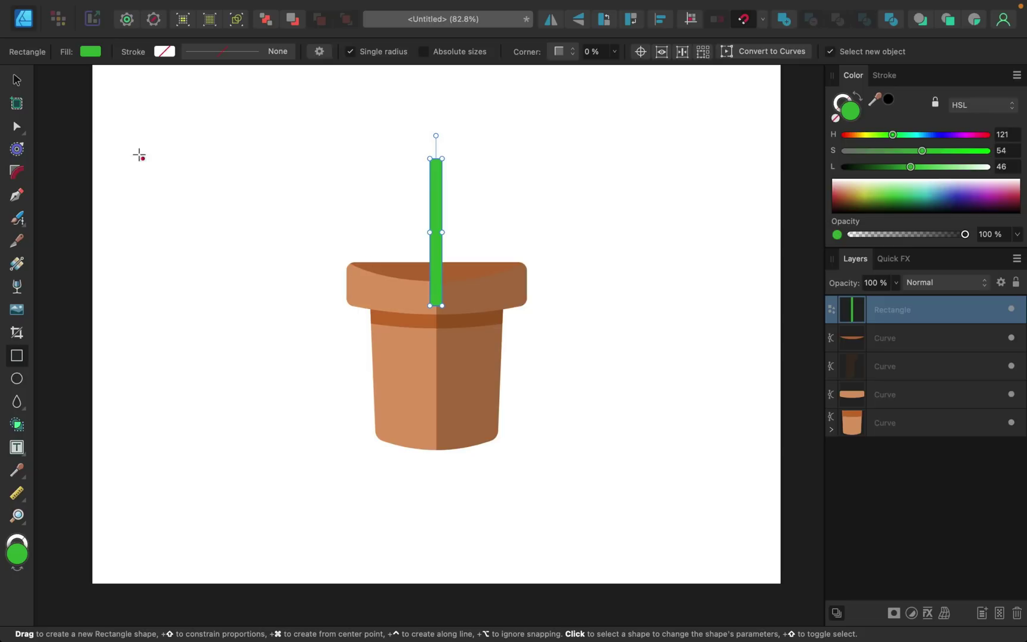
pyautogui.click(17, 79)
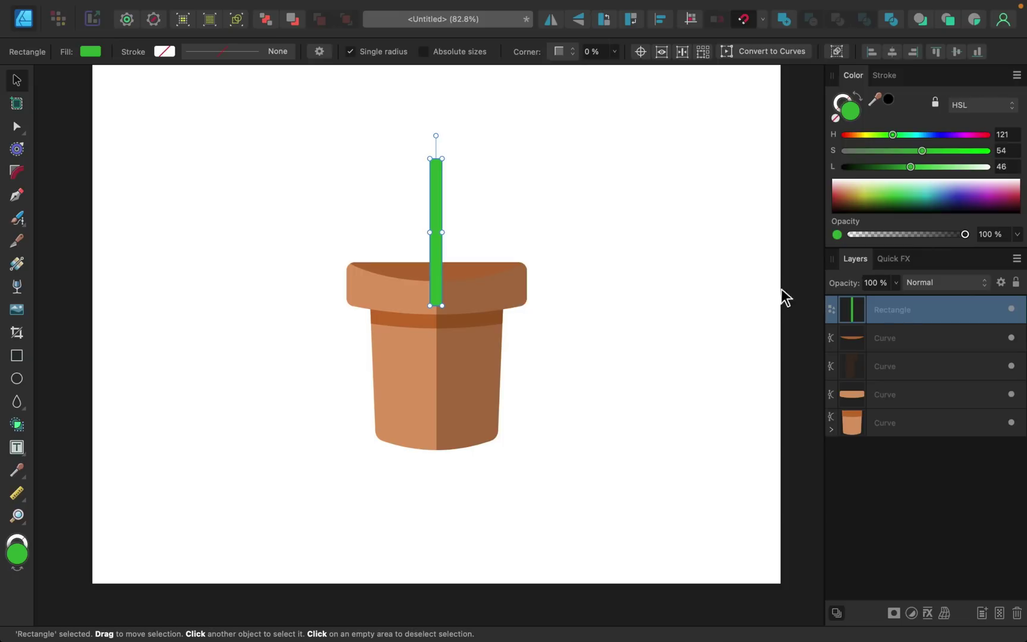
# Send the green rectangle beneath all pot layers and put the opening's curve beneath the rectangle.
pyautogui.moveTo(899, 310); pyautogui.dragTo(899, 482)
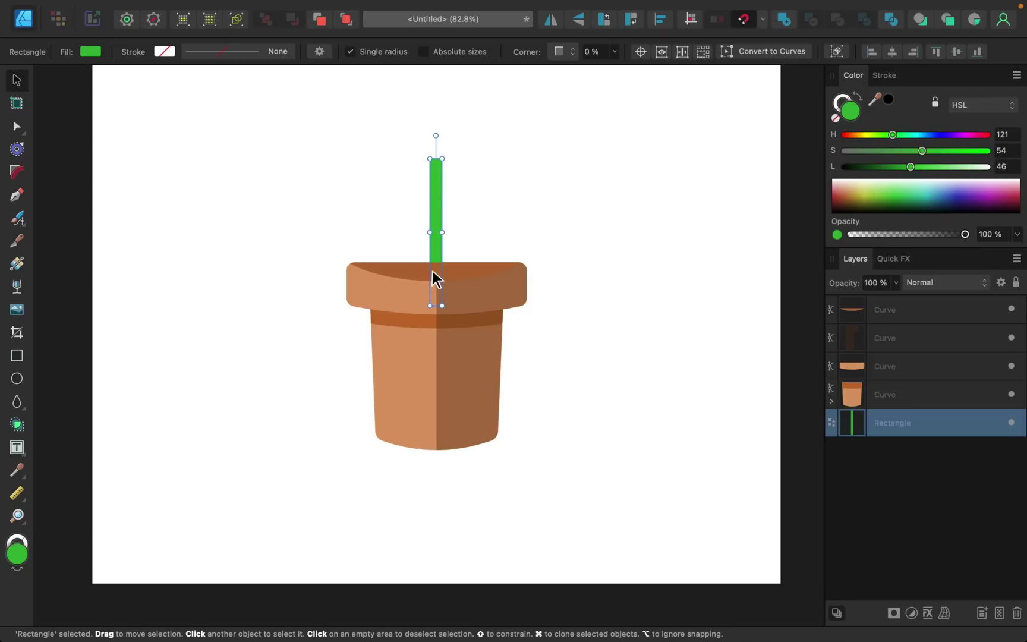
pyautogui.moveTo(904, 308); pyautogui.dragTo(898, 473)
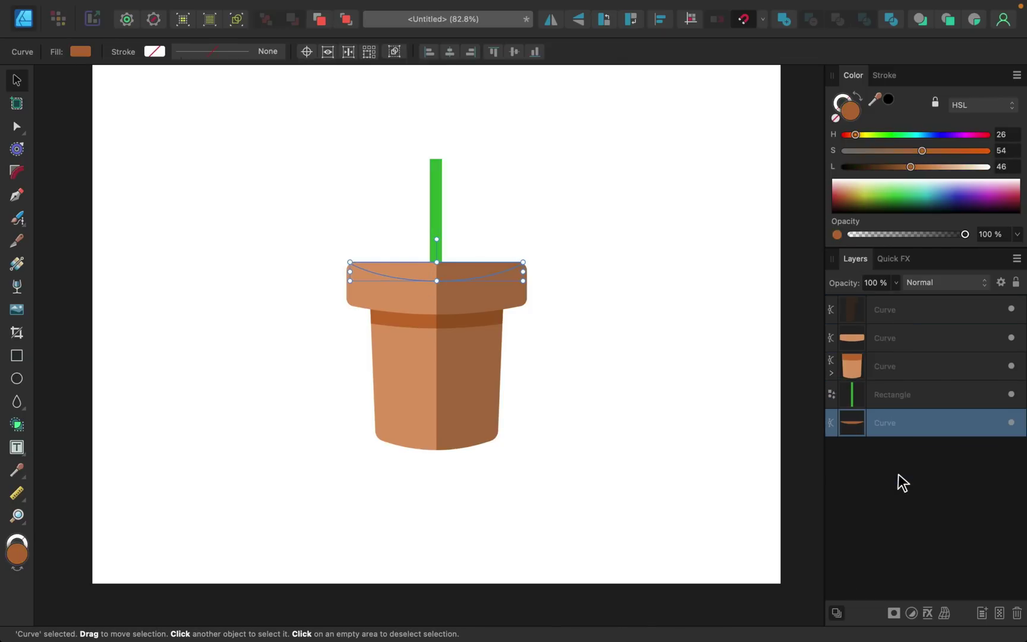
pyautogui.click(898, 473)
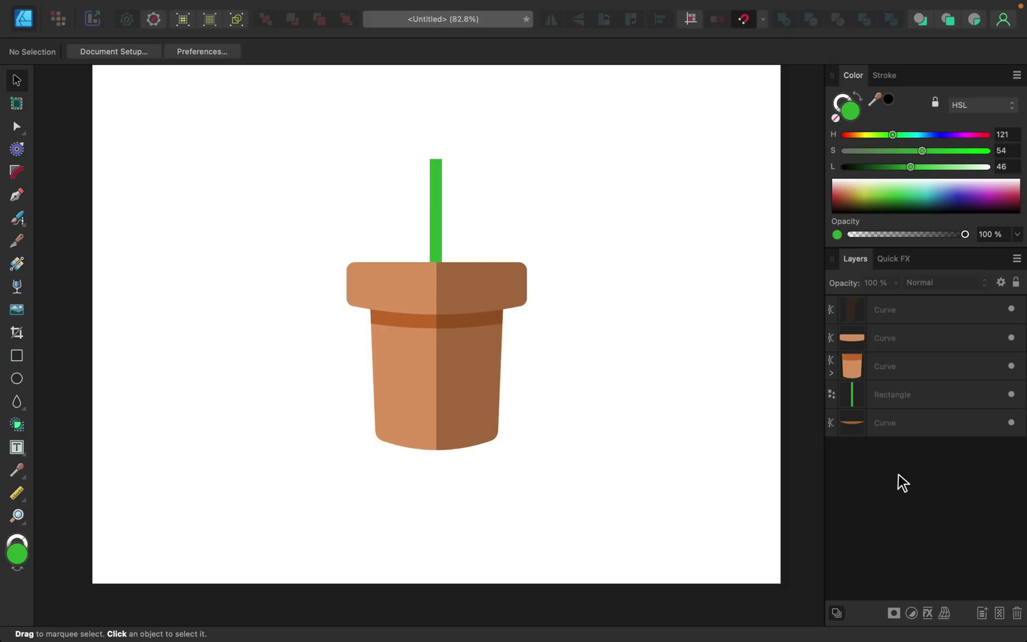
# Place the opening's curve between the half-pot shade layer and the rim layer.
pyautogui.click(894, 338)
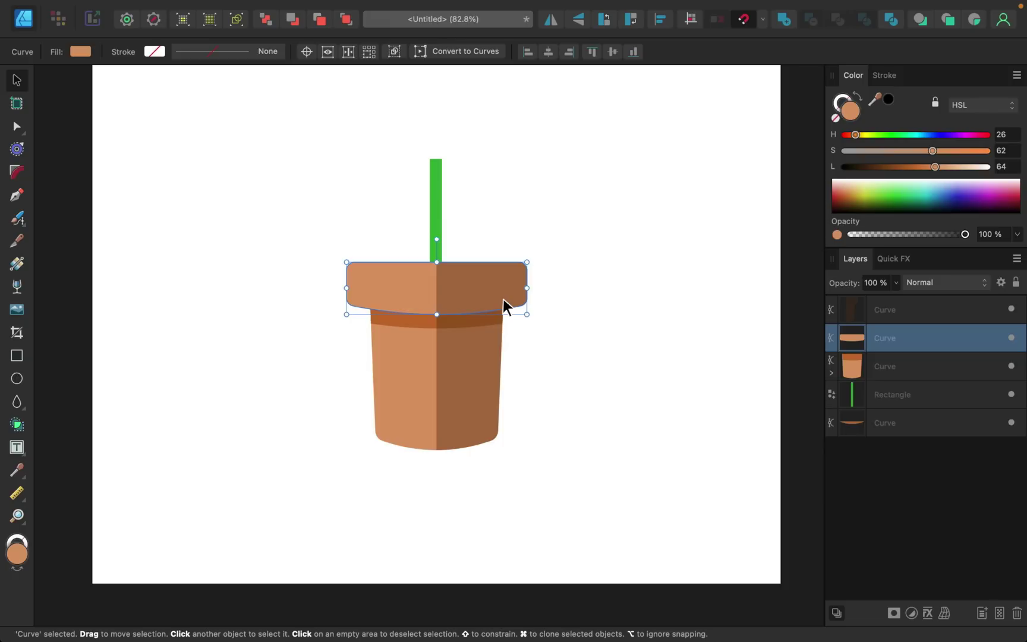
pyautogui.click(892, 426)
pyautogui.moveTo(892, 425); pyautogui.dragTo(892, 326)
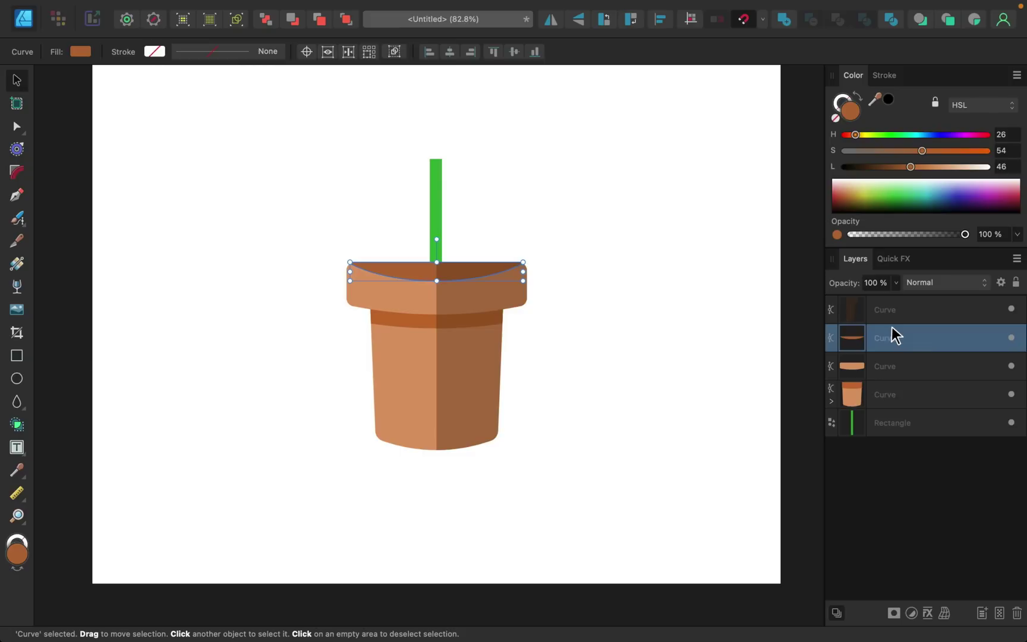
# Create a new shape from the rim area below the opening using Shape Builder on the opening and rim.
pyautogui.keyDown('shift'); pyautogui.click(893, 368); pyautogui.keyUp('shift')
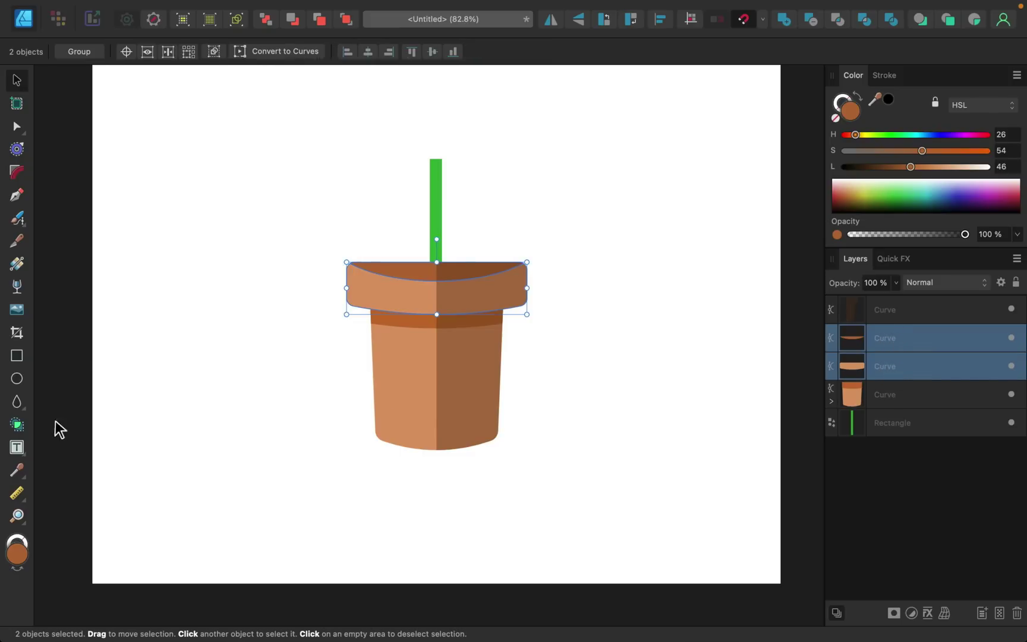
pyautogui.click(16, 424)
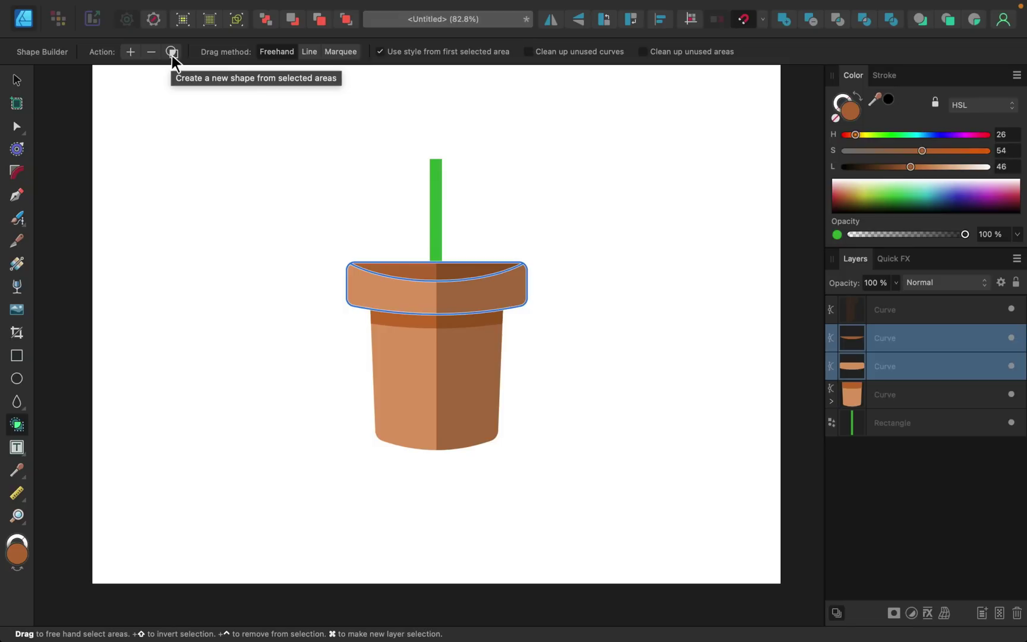
pyautogui.click(433, 297)
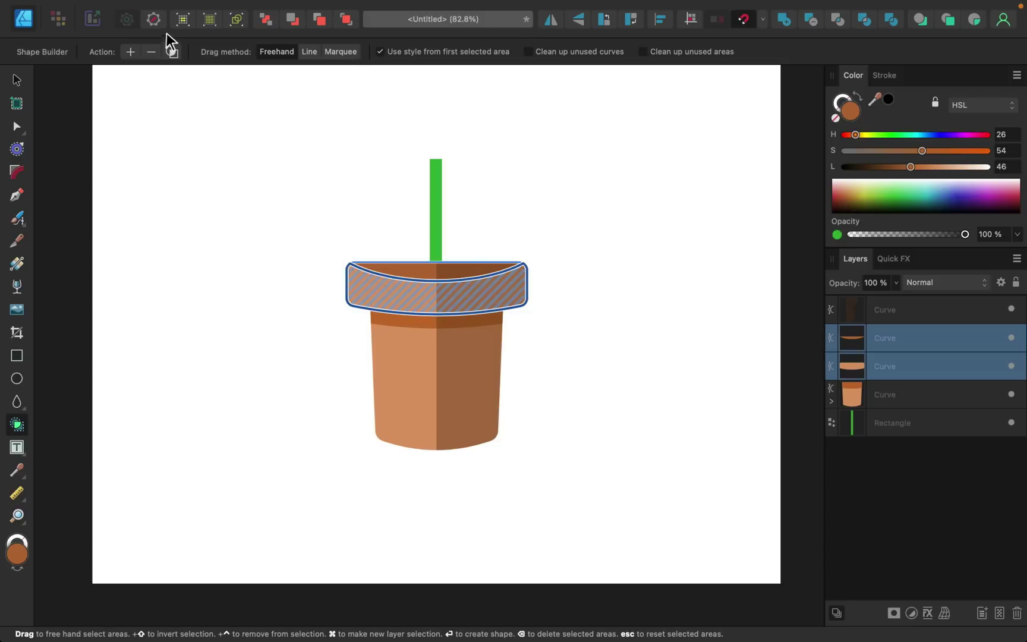
pyautogui.click(172, 52)
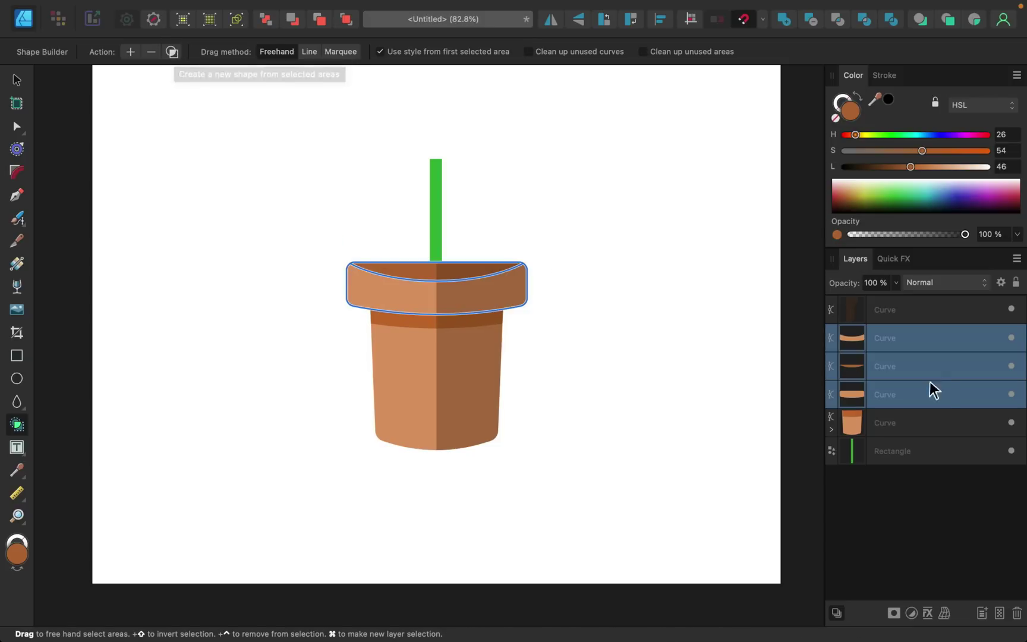
# Pull the original full rim curve away from the pot and delete it, keeping the new front rim shape.
pyautogui.click(896, 337)
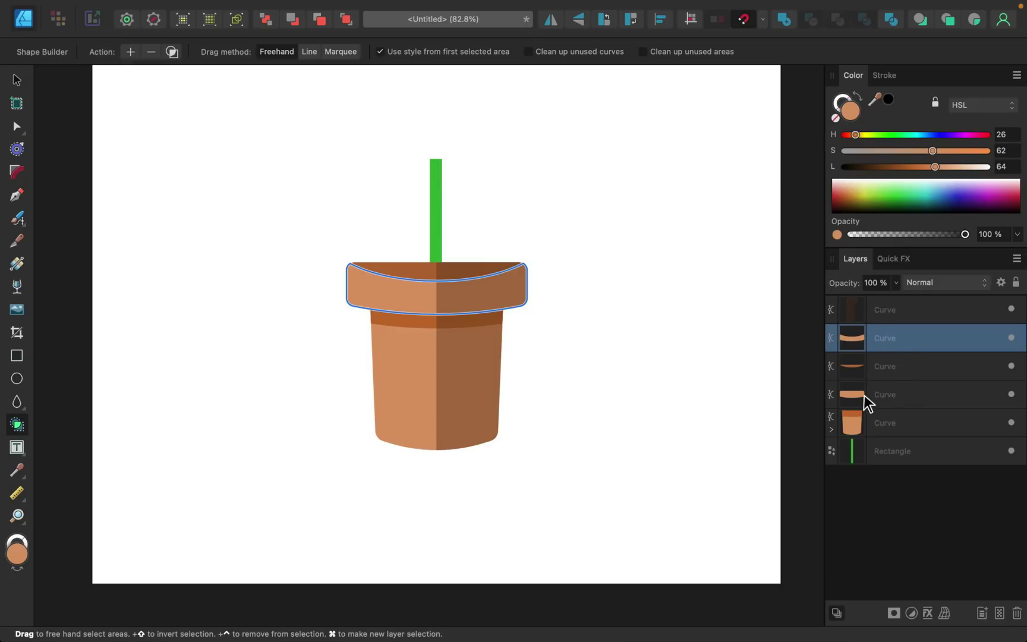
pyautogui.click(883, 394)
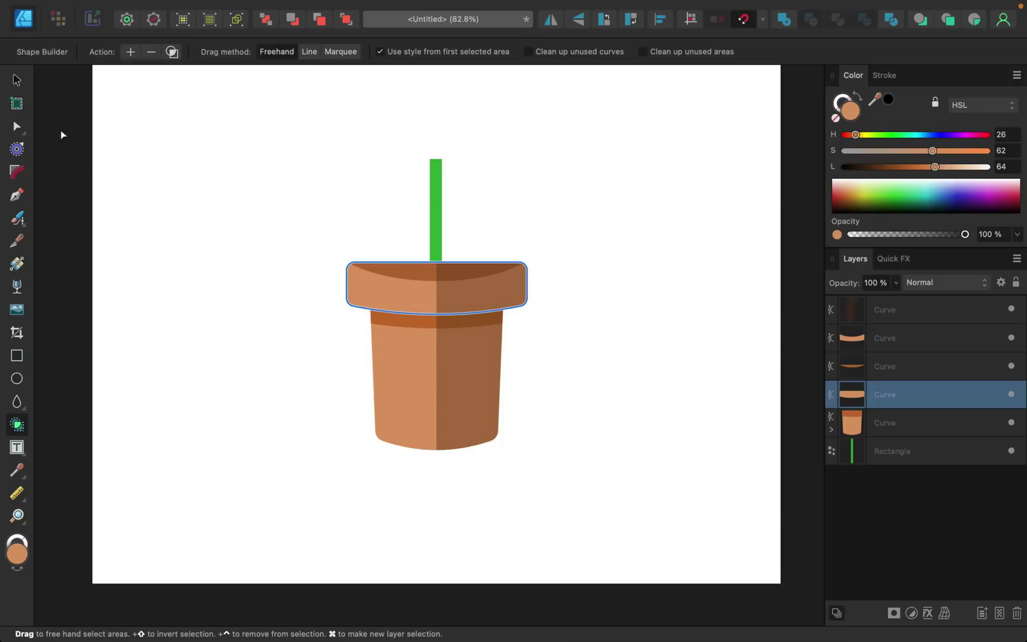
pyautogui.click(14, 82)
pyautogui.moveTo(470, 300); pyautogui.dragTo(633, 214)
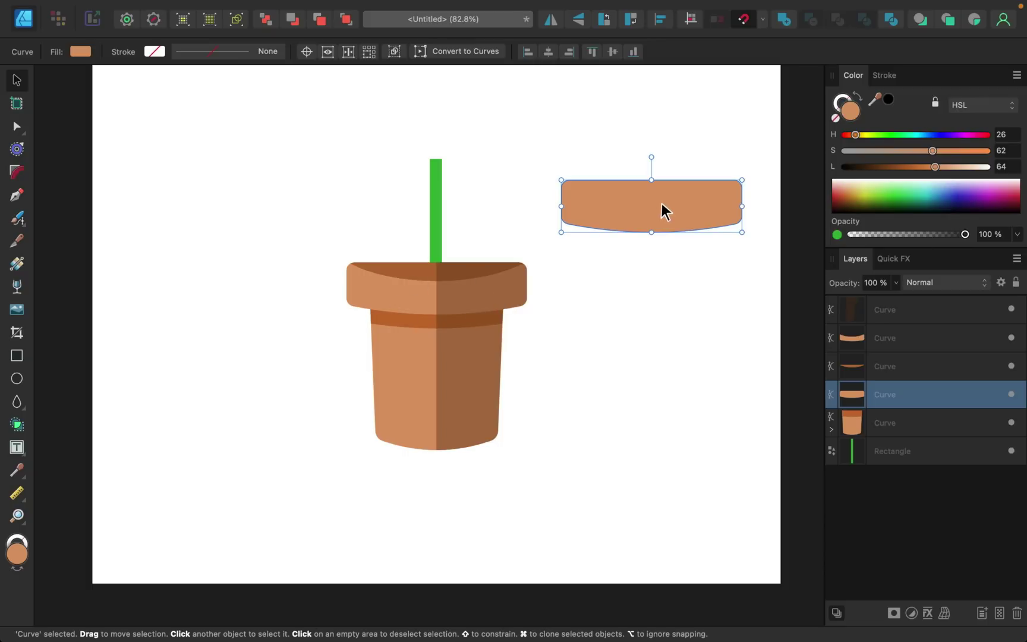
pyautogui.moveTo(658, 207); pyautogui.dragTo(651, 215)
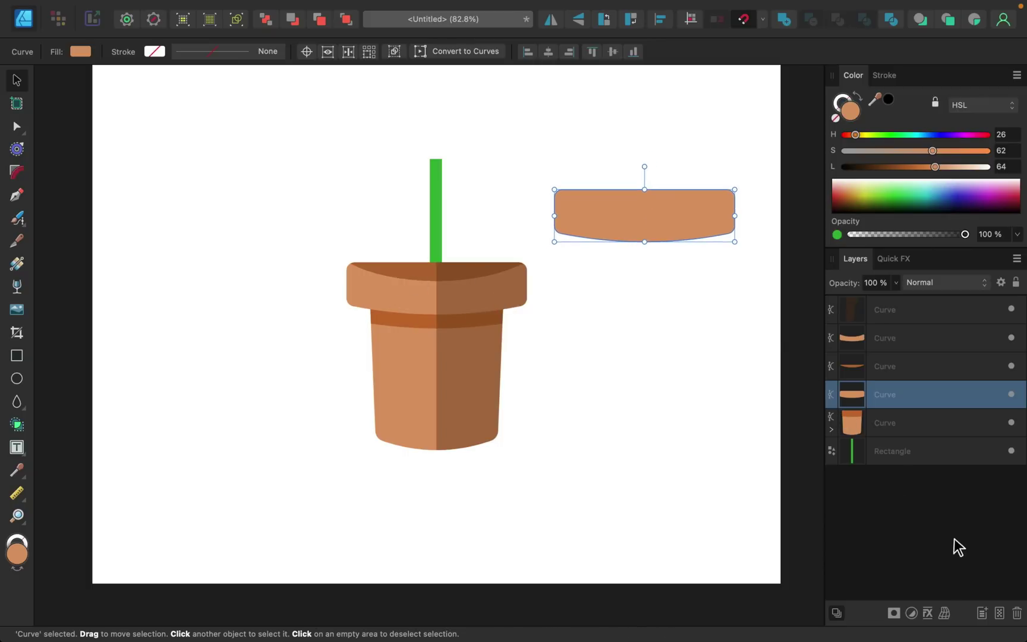
pyautogui.click(1017, 612)
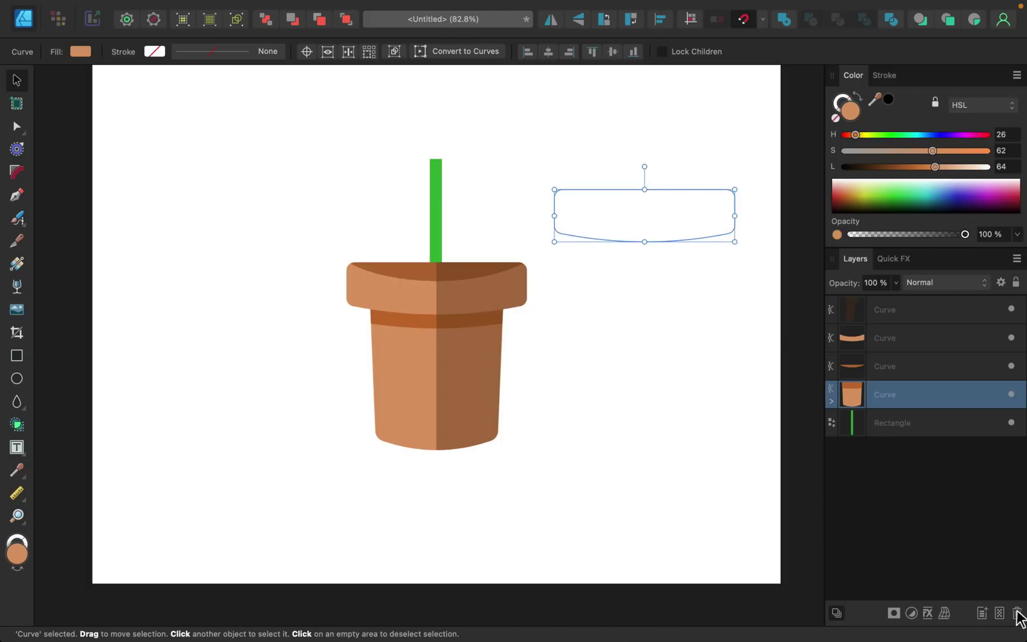
# Move the green rectangle's layer between the front rim and the opening, and deselect everything.
pyautogui.click(894, 427)
pyautogui.moveTo(893, 426); pyautogui.dragTo(886, 362)
pyautogui.click(521, 229)
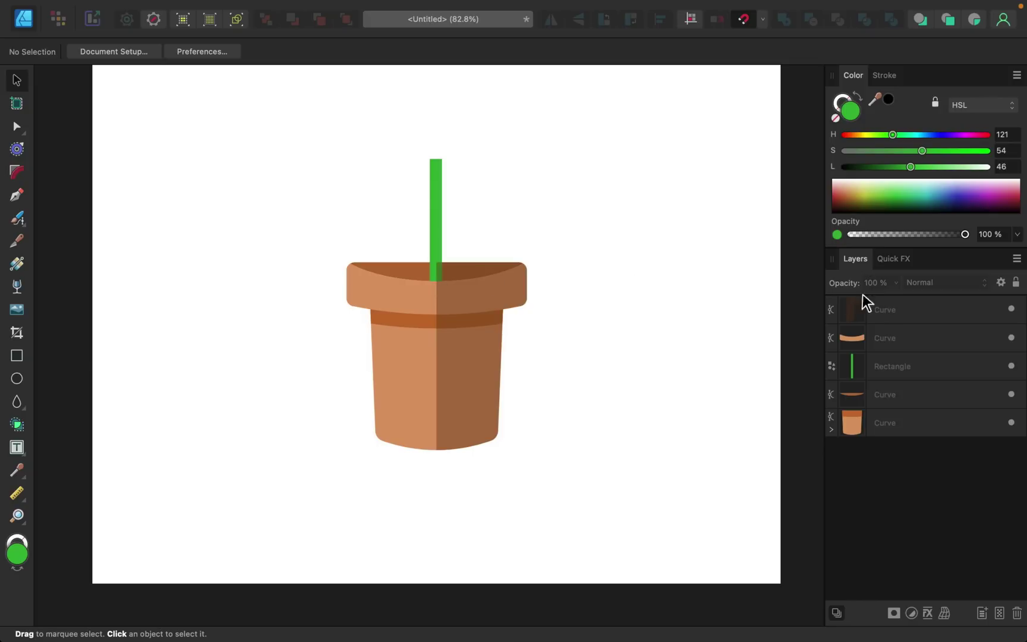
# Delete the shade's area over the opening with Shape Builder, using the shade and front rim shapes.
pyautogui.click(897, 315)
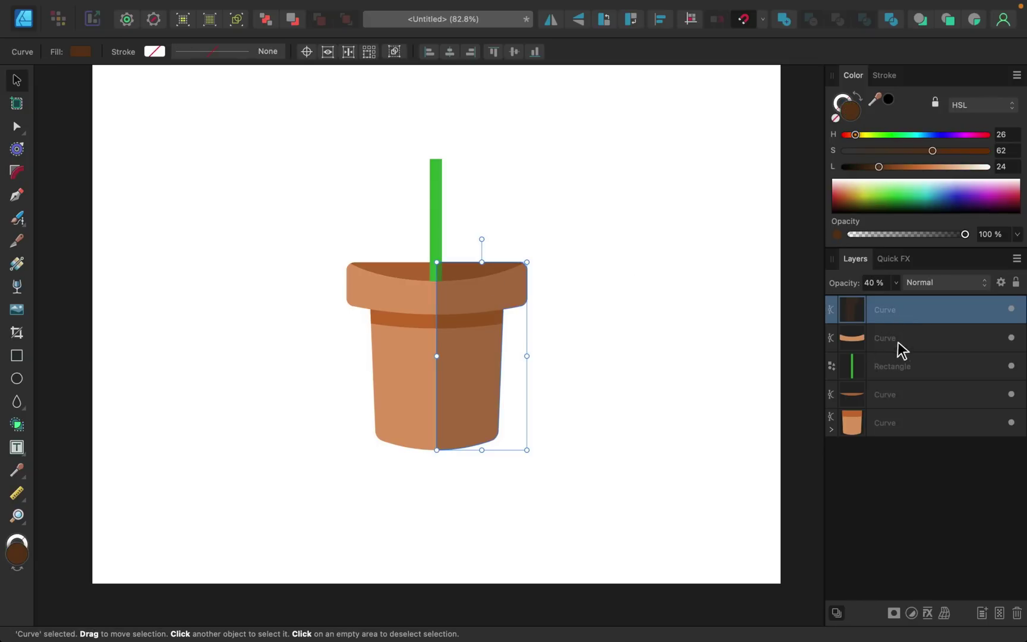
pyautogui.keyDown('shift'); pyautogui.click(894, 348); pyautogui.keyUp('shift')
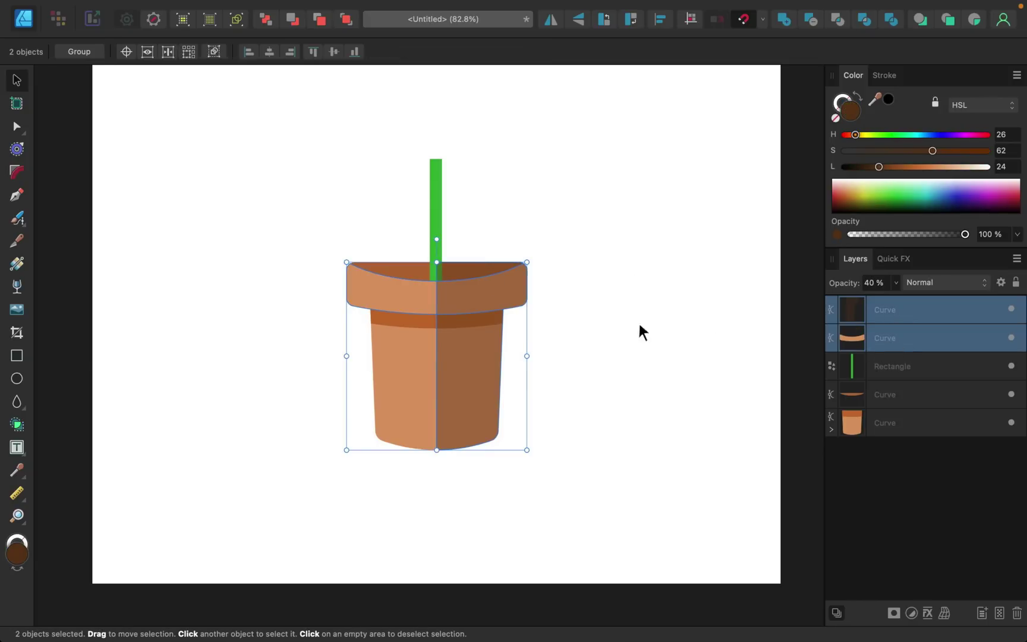
pyautogui.click(16, 424)
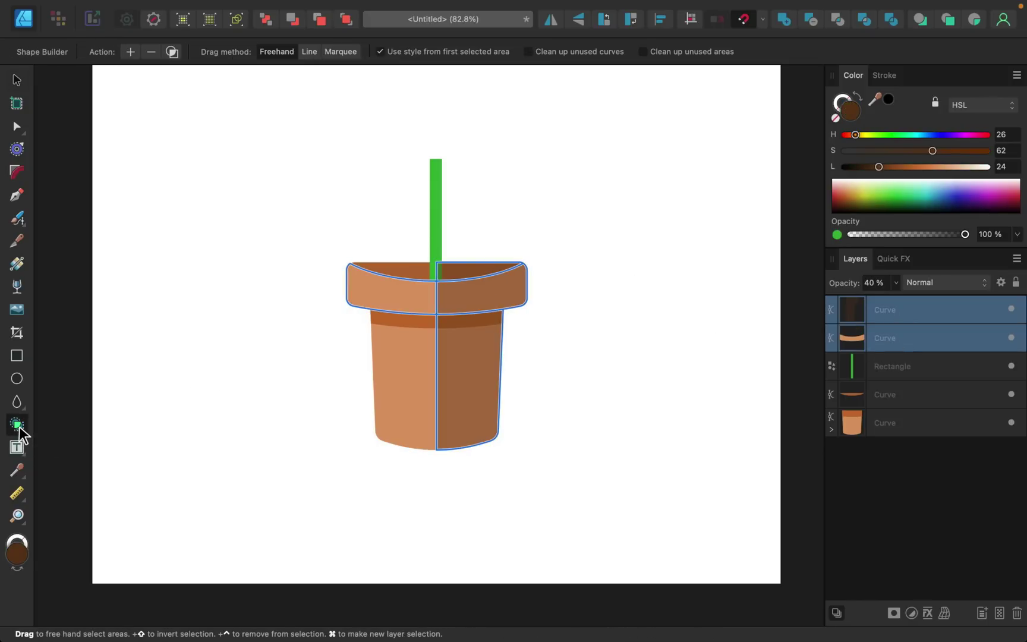
pyautogui.click(458, 275)
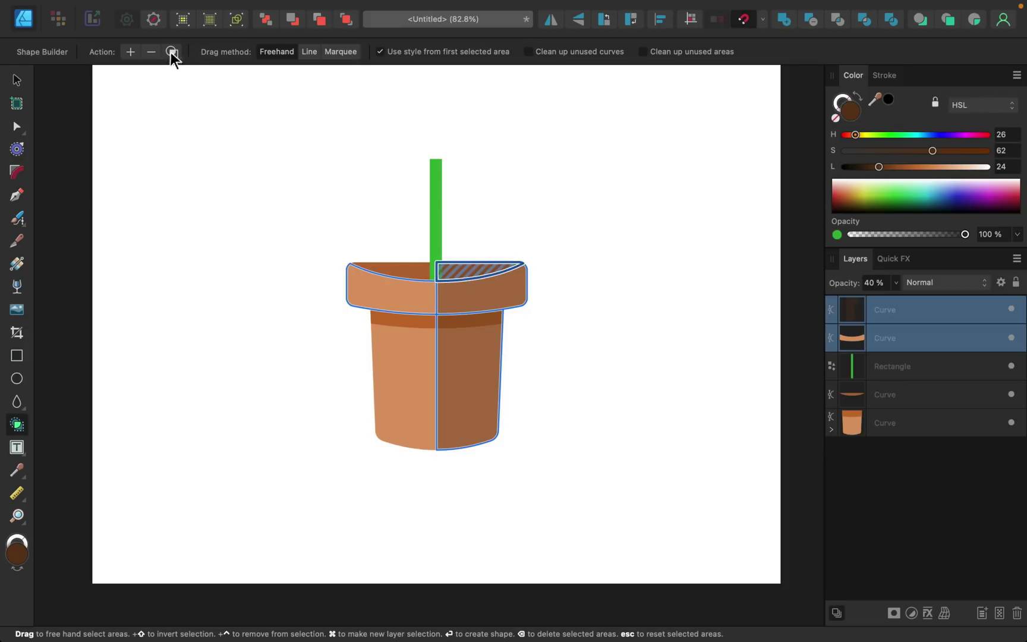
pyautogui.click(151, 52)
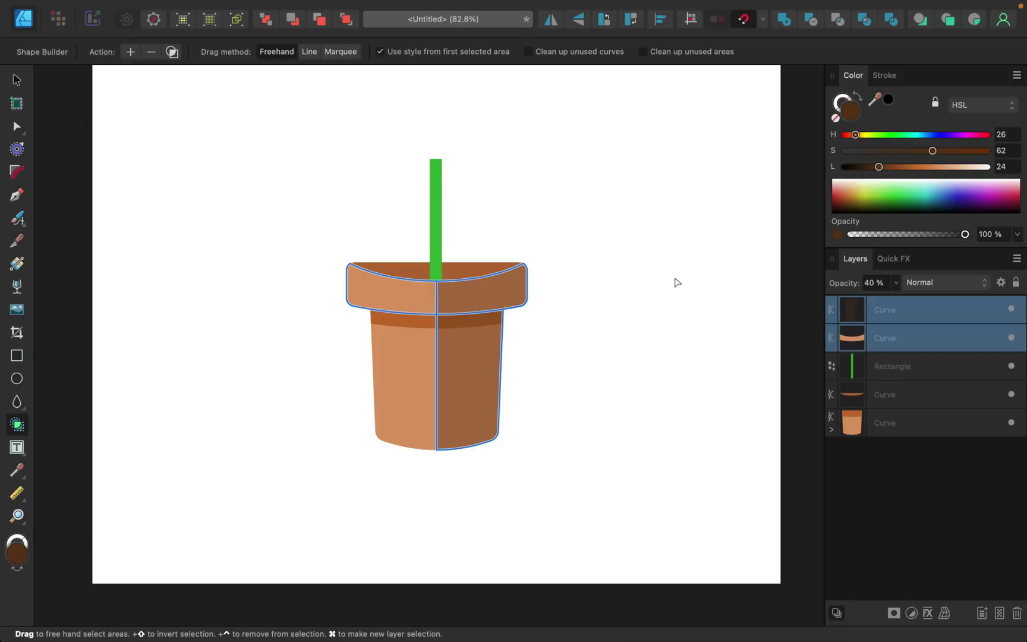
# Delete the green test rectangle.
pyautogui.click(908, 370)
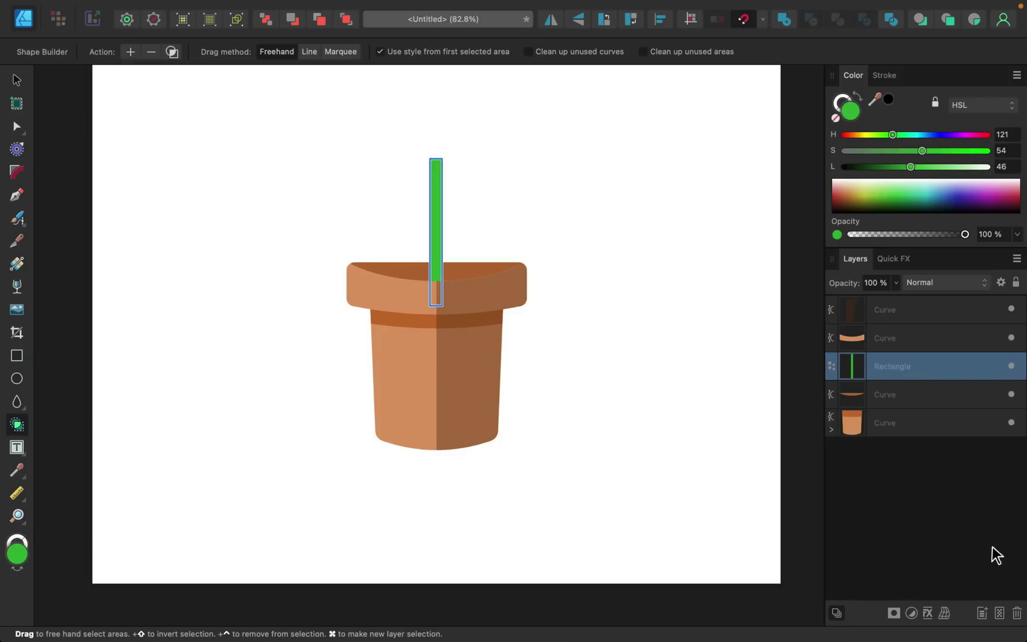
pyautogui.click(1017, 613)
# Draw a two-node stem curve with the Pen tool, from the middle of the pot body up through the opening, bending left above it.
pyautogui.hscroll(-2, 564, 306)
pyautogui.scroll(2, 564, 305)
pyautogui.scroll(-1, 566, 305)
pyautogui.hscroll(1, 566, 306)
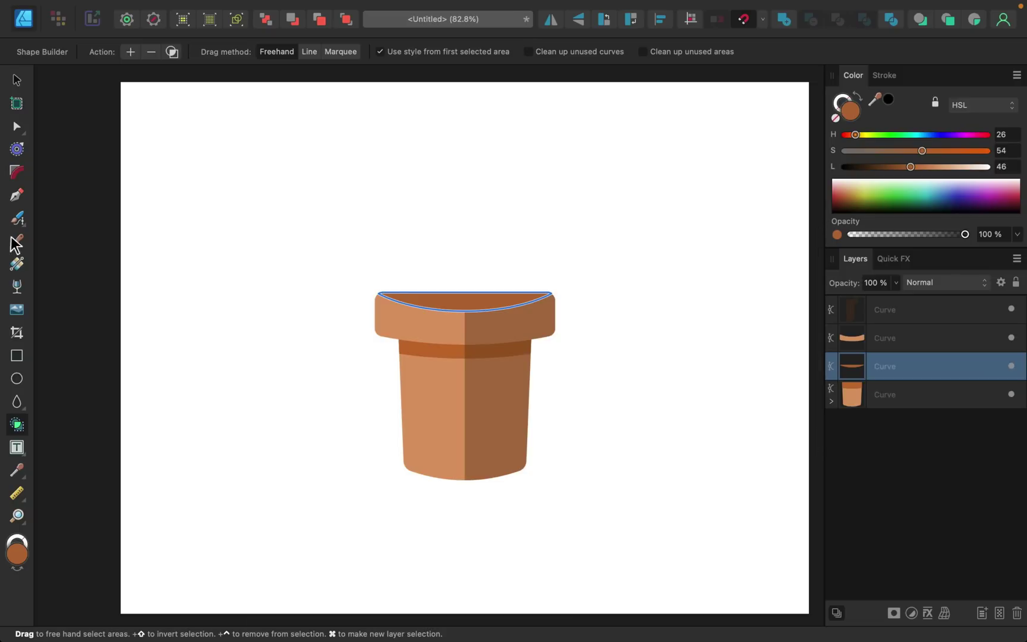
pyautogui.click(17, 195)
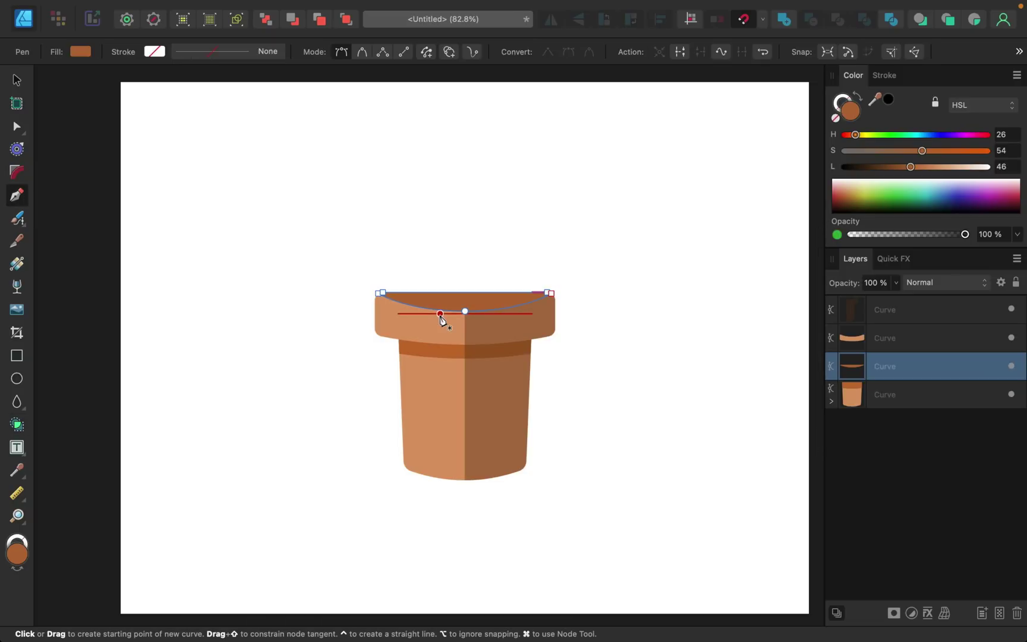
pyautogui.moveTo(440, 320); pyautogui.dragTo(470, 313)
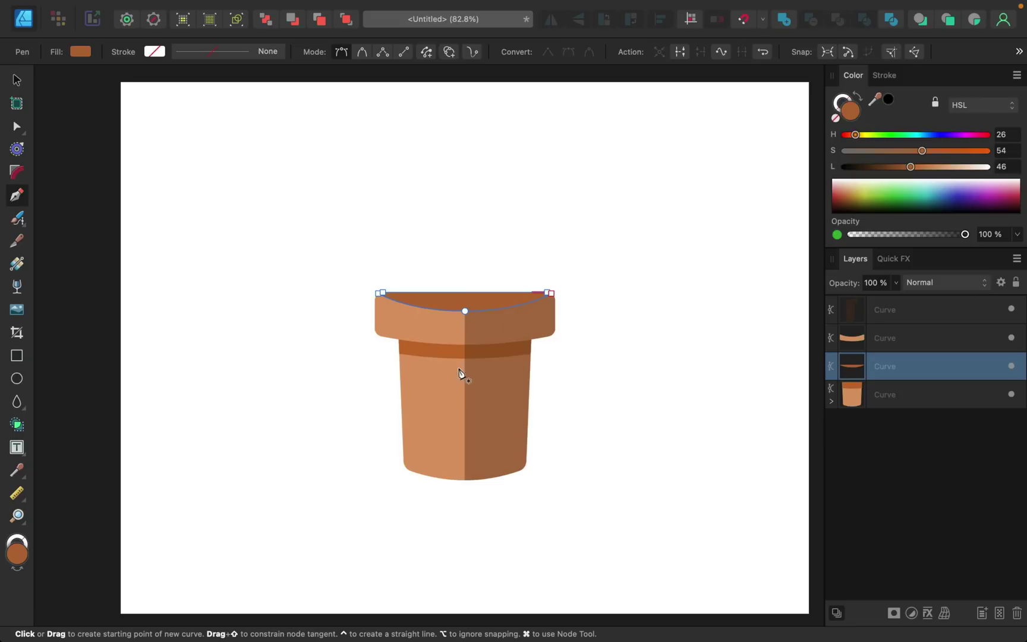
pyautogui.moveTo(462, 387); pyautogui.dragTo(462, 362)
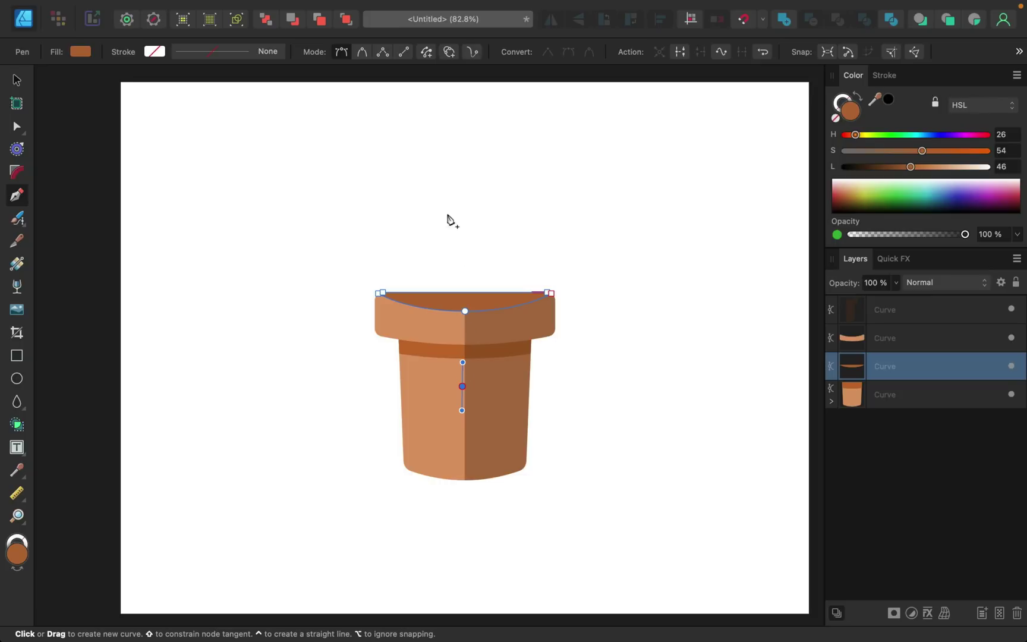
pyautogui.moveTo(419, 183)
pyautogui.mouseDown()
pyautogui.moveTo(410, 152)
pyautogui.moveTo(370, 124)
pyautogui.moveTo(367, 105)
pyautogui.moveTo(365, 113)
pyautogui.mouseUp()
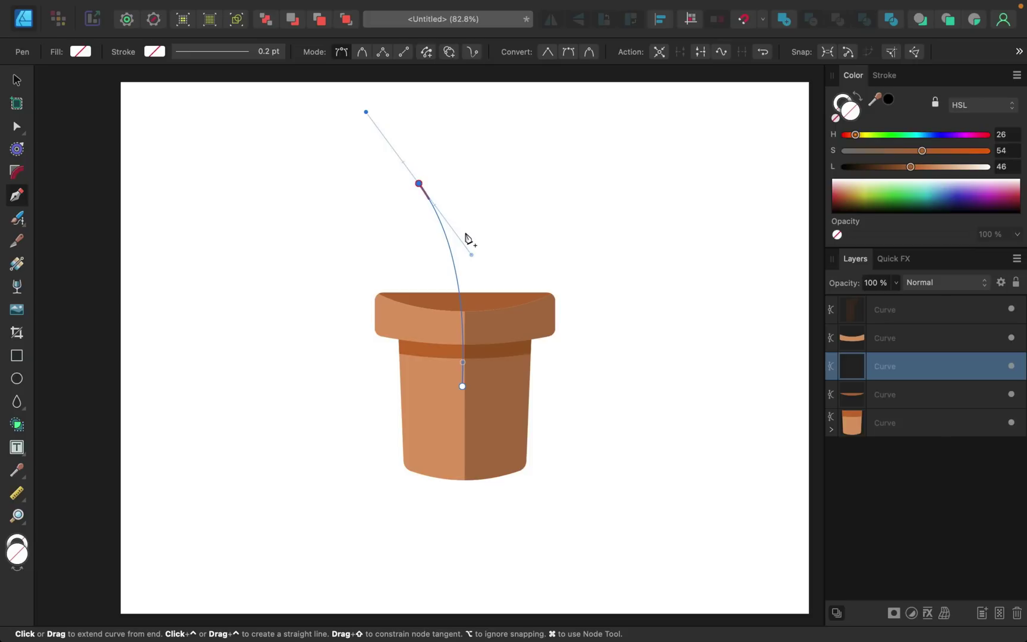
pyautogui.scroll(5, 459, 245)
pyautogui.scroll(-4, 459, 246)
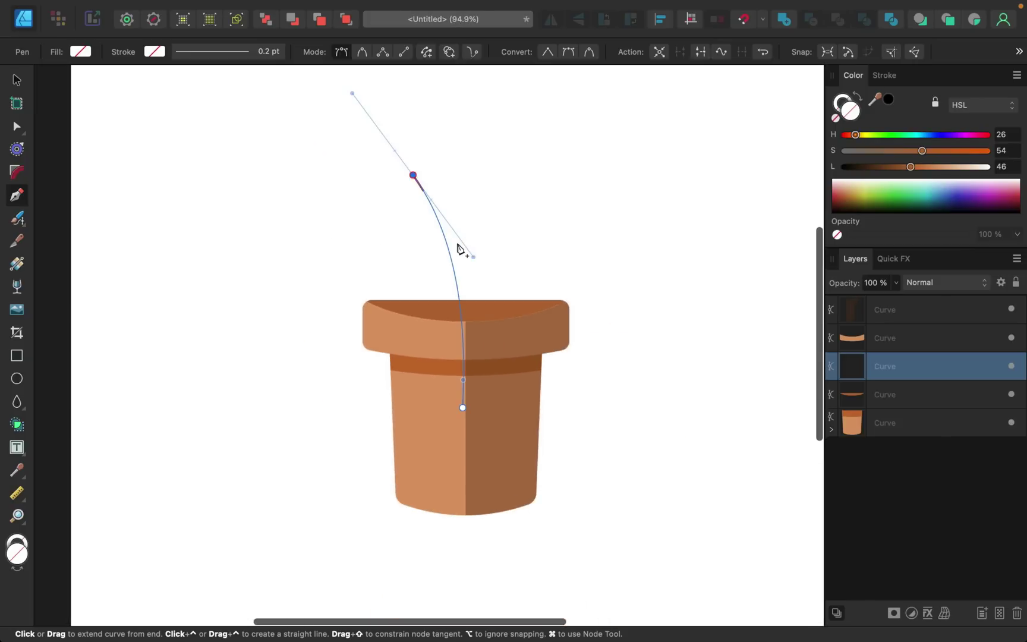
pyautogui.scroll(1, 459, 248)
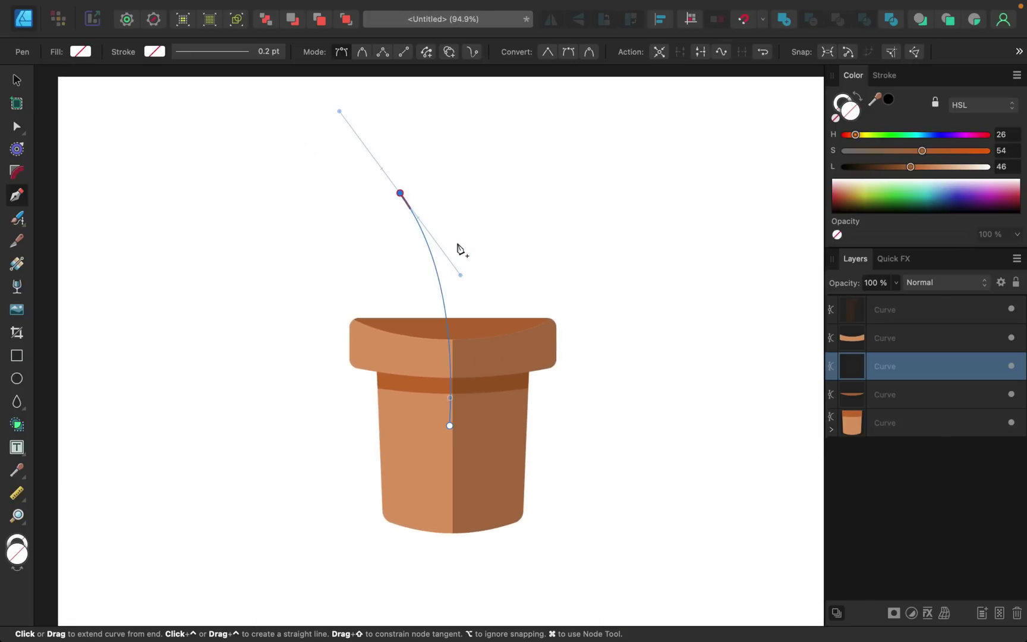
# Set the stem curve's stroke width to 7 pt and open its colour settings.
pyautogui.click(885, 85)
pyautogui.moveTo(866, 121); pyautogui.dragTo(899, 120)
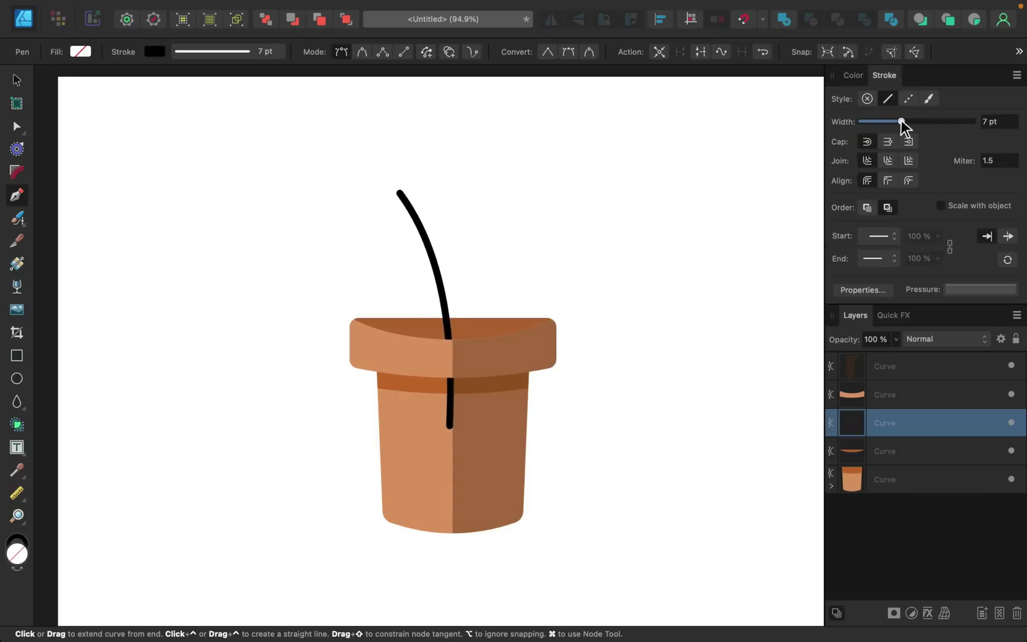
pyautogui.click(853, 76)
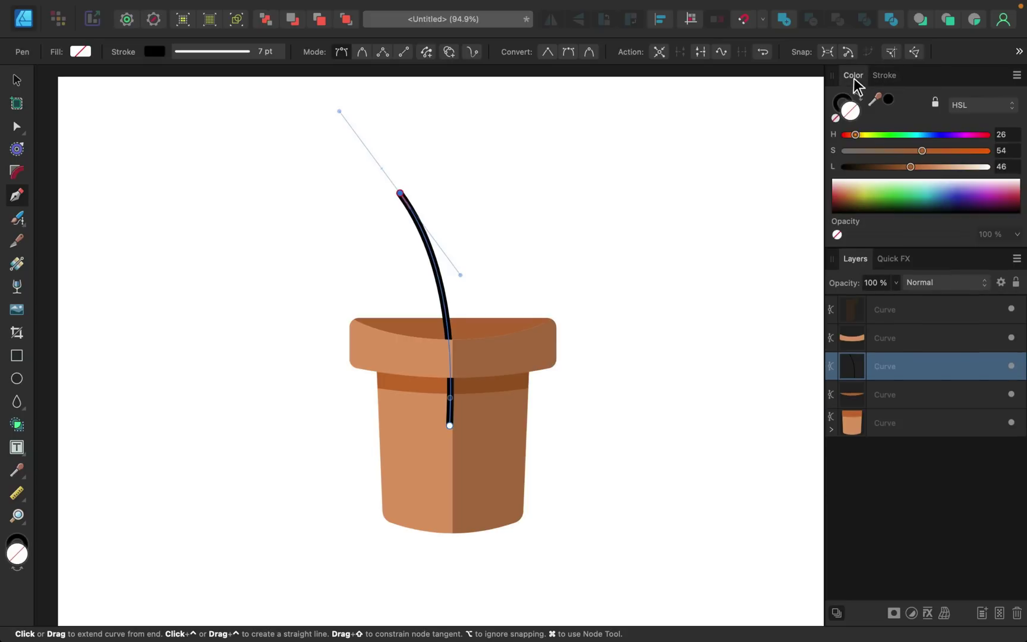
# Set the stem's stroke colour to light green with HSL values 112, 47, 65.
pyautogui.click(840, 102)
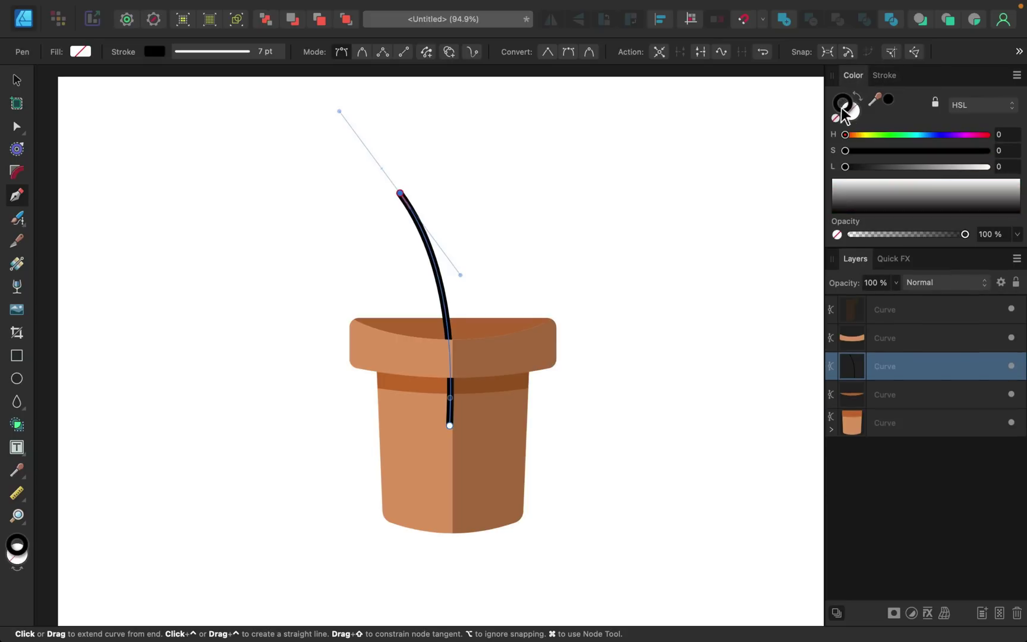
pyautogui.click(886, 135)
pyautogui.moveTo(885, 134)
pyautogui.mouseDown()
pyautogui.moveTo(917, 167)
pyautogui.moveTo(937, 164)
pyautogui.mouseUp()
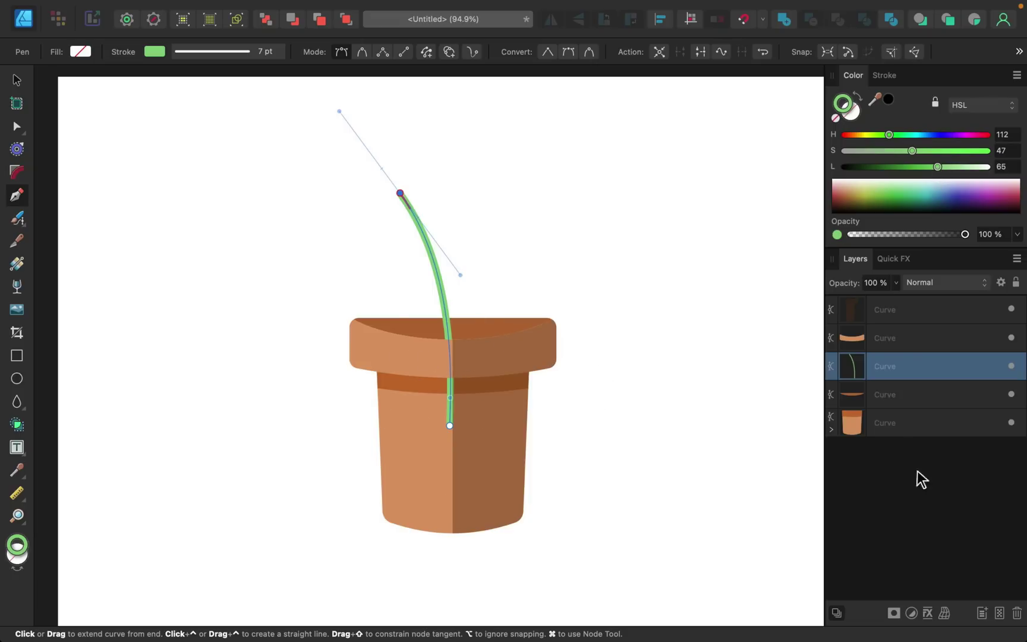
# Stack the pot body in front of the stem and raise the stem slightly so it stands taller above the opening.
pyautogui.click(897, 423)
pyautogui.moveTo(898, 421); pyautogui.dragTo(898, 351)
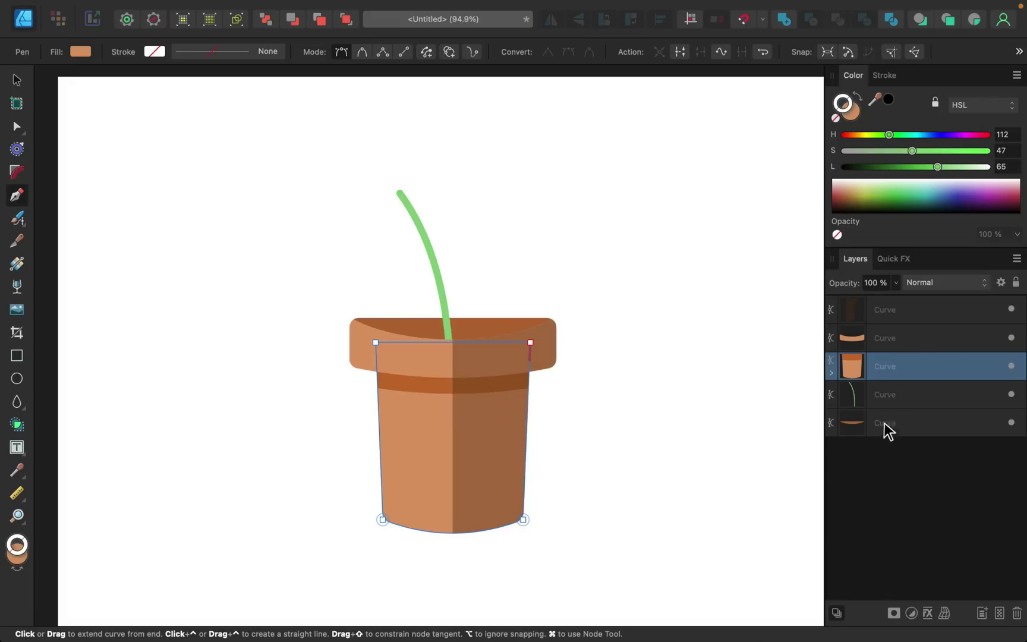
pyautogui.click(893, 400)
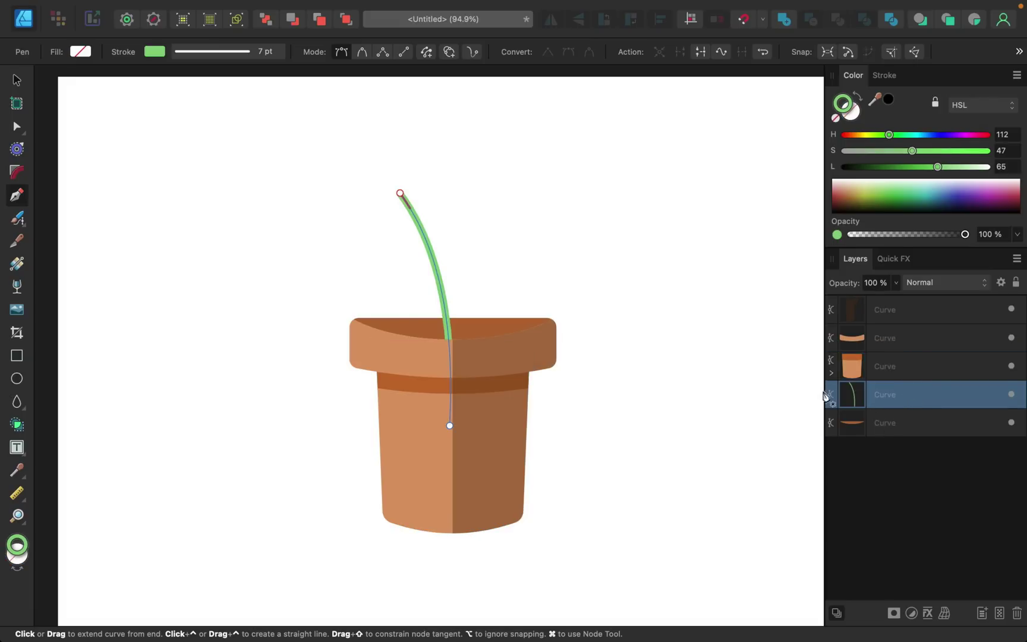
pyautogui.click(18, 82)
pyautogui.moveTo(426, 298); pyautogui.dragTo(428, 266)
pyautogui.scroll(-3, 428, 267)
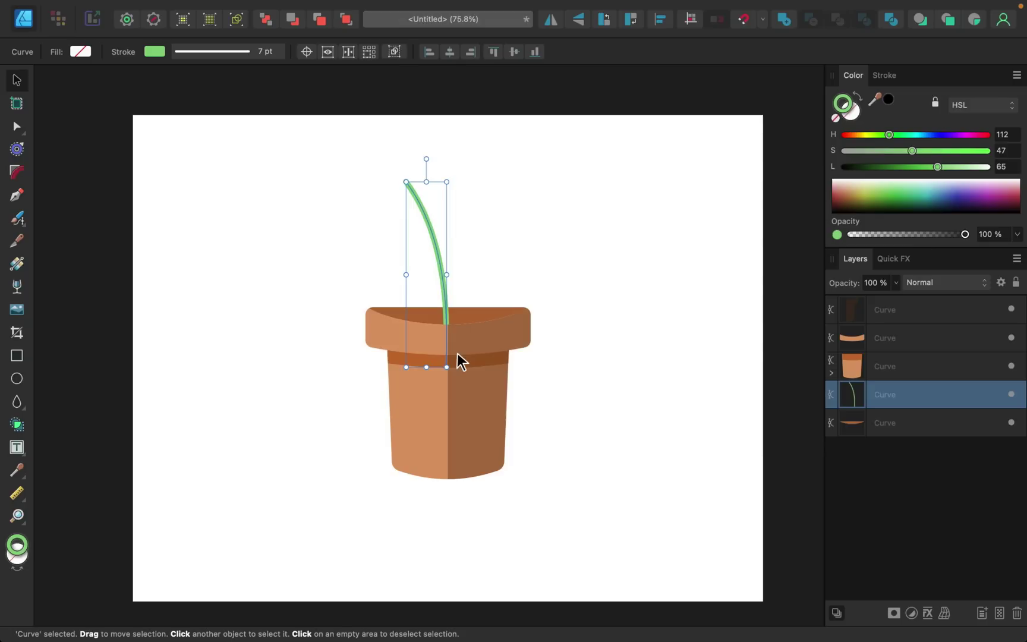
# Draw a small upright tear shape with the Tear Tool on the empty canvas beside the stem.
pyautogui.click(25, 410)
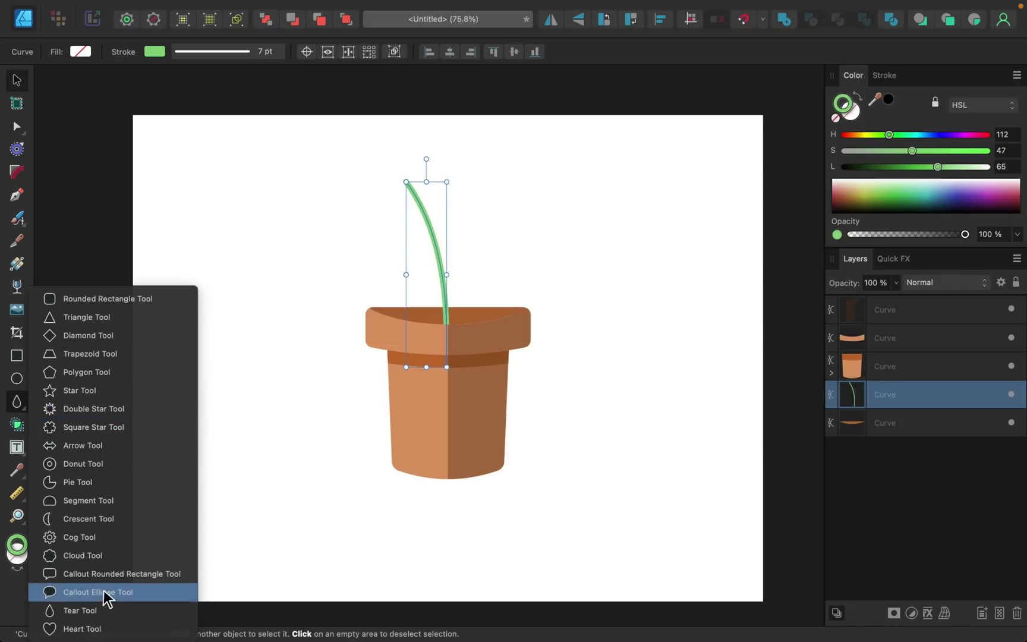
pyautogui.click(110, 611)
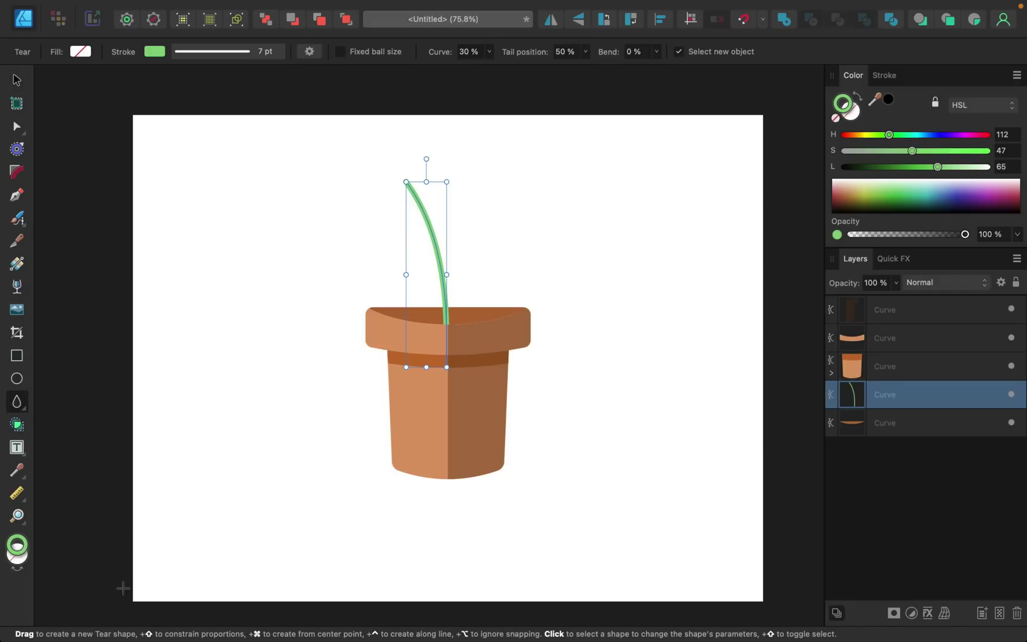
pyautogui.moveTo(271, 225); pyautogui.dragTo(294, 269)
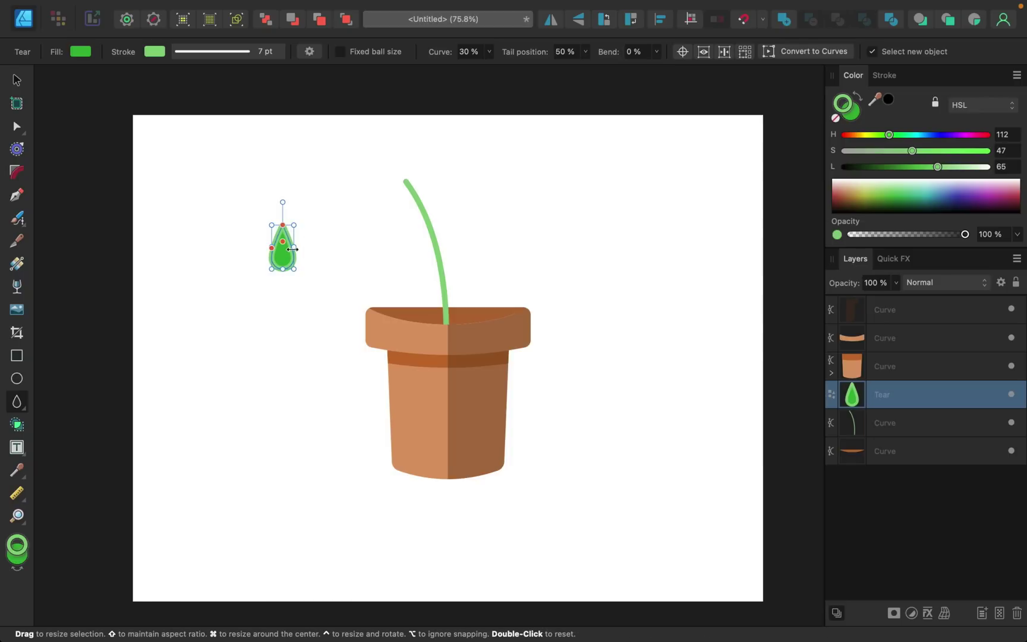
# Remove the tear shape's stroke and fill it with the light green sampled from the stem.
pyautogui.click(836, 118)
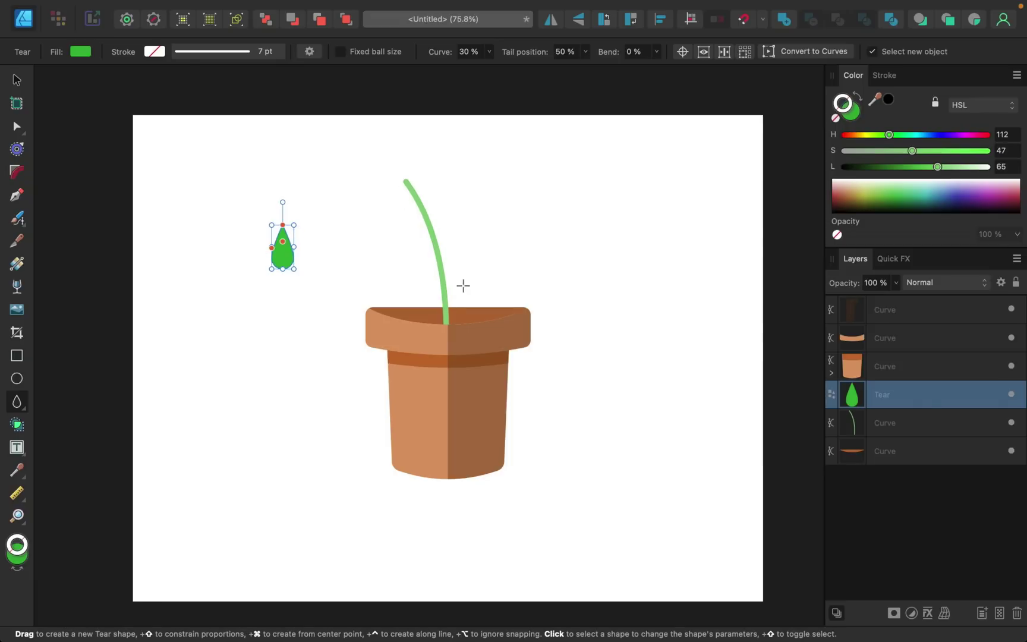
pyautogui.click(852, 110)
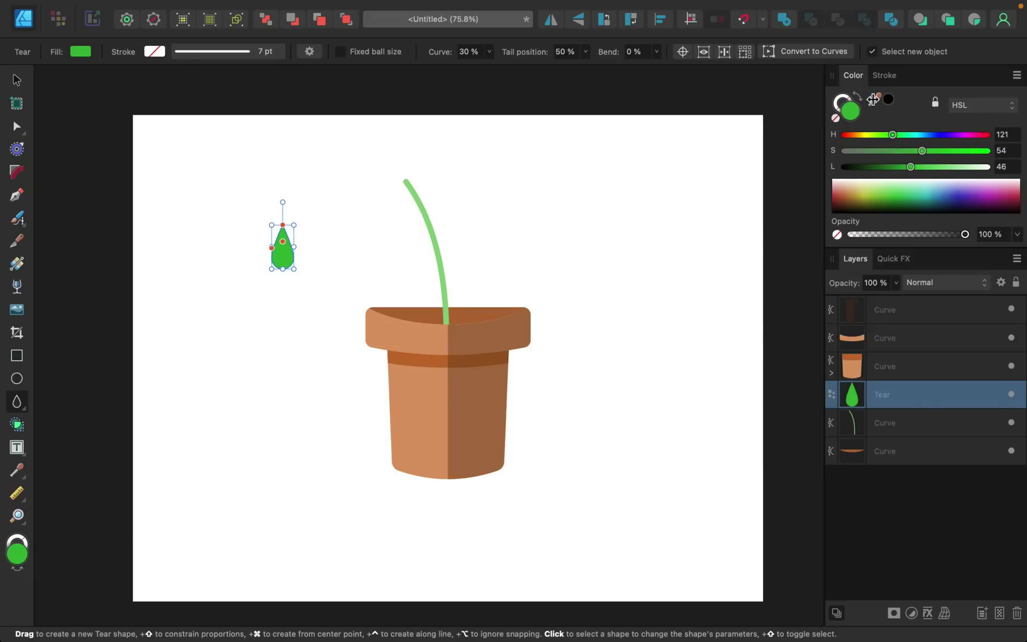
pyautogui.moveTo(872, 100); pyautogui.dragTo(437, 250)
pyautogui.click(888, 100)
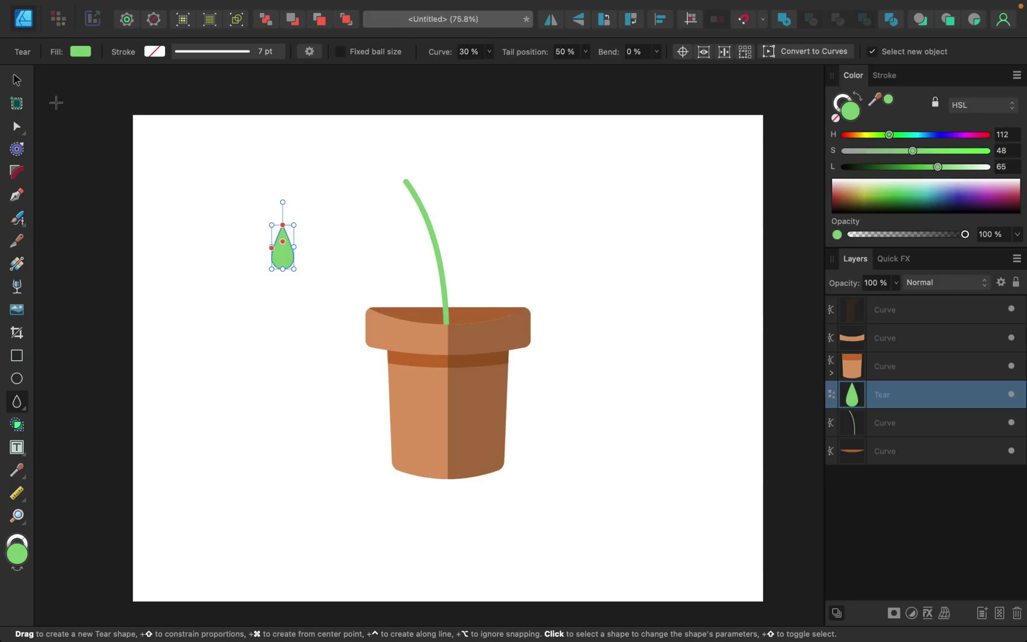
# Rotate the tear into a leaf pointing up and left, and place its pointed end on the stem's upper tip.
pyautogui.click(18, 80)
pyautogui.moveTo(282, 202); pyautogui.dragTo(399, 185)
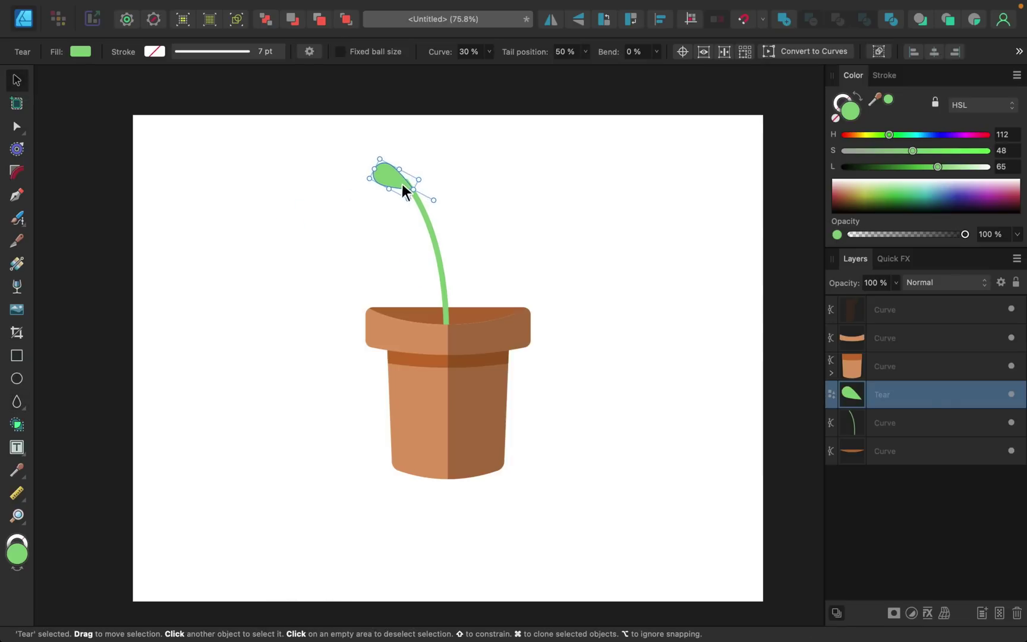
pyautogui.scroll(5, 400, 184)
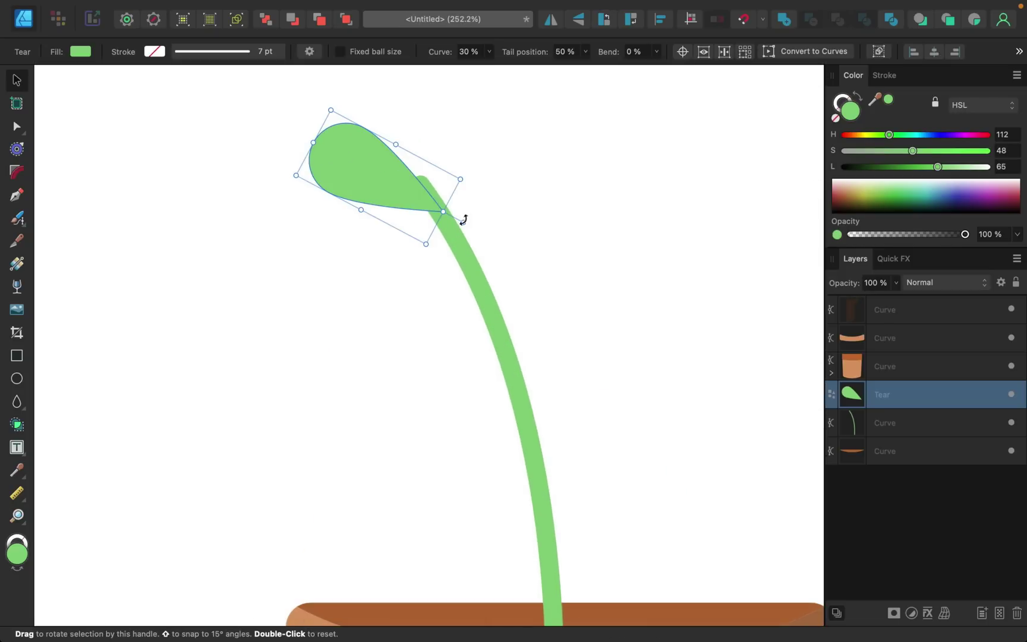
pyautogui.moveTo(443, 211); pyautogui.dragTo(410, 176)
pyautogui.scroll(3, 407, 168)
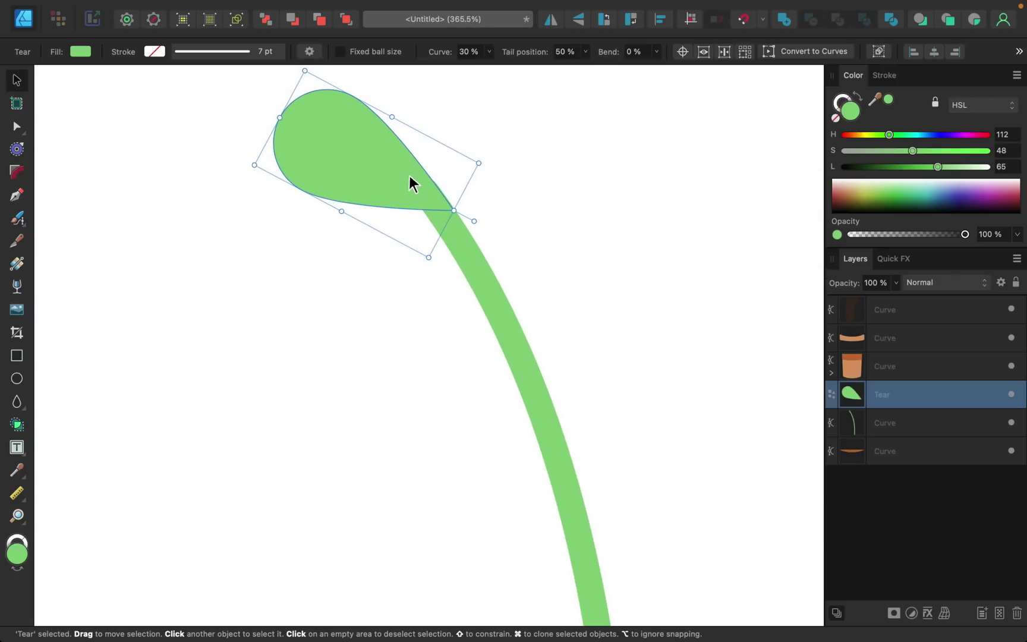
pyautogui.scroll(-5, 410, 177)
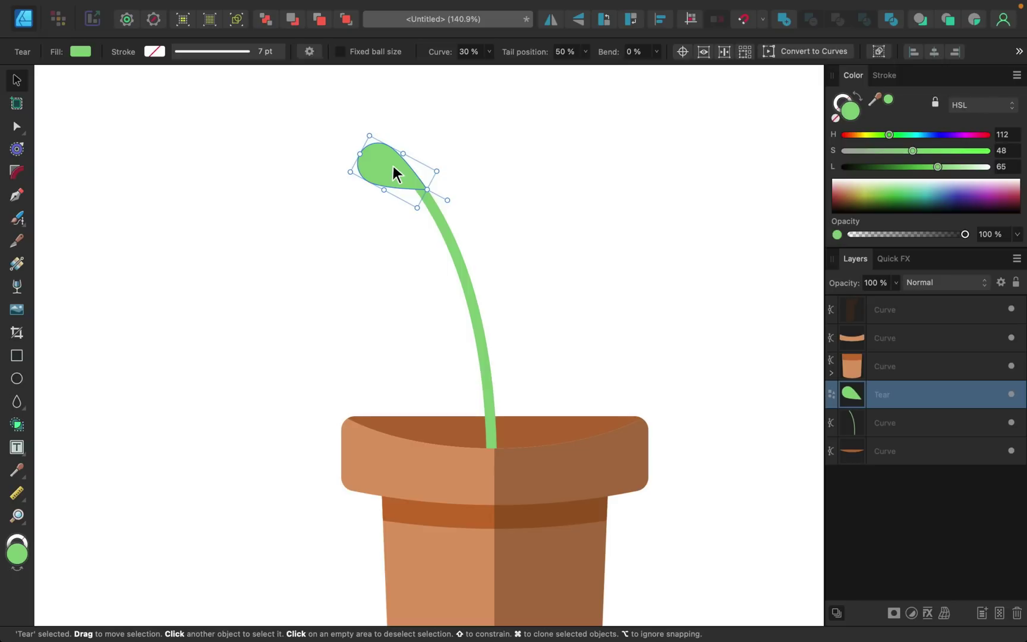
# Duplicate the leaf three times down the stem's left side, enlarging and rotating the copies so their points meet the stem.
pyautogui.moveTo(390, 161); pyautogui.dragTo(404, 251)
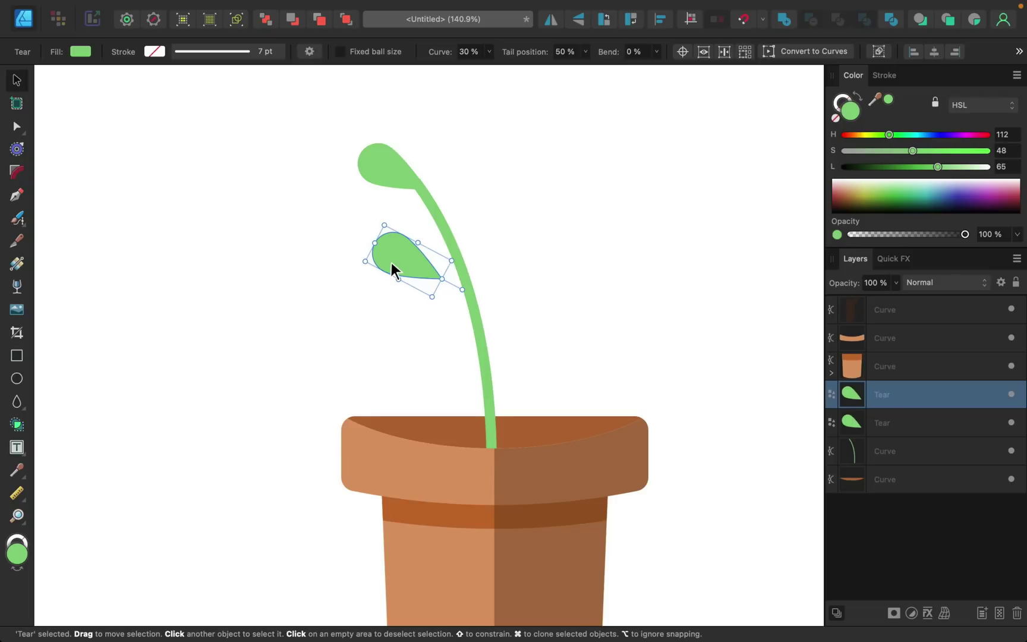
pyautogui.moveTo(433, 297); pyautogui.dragTo(439, 304)
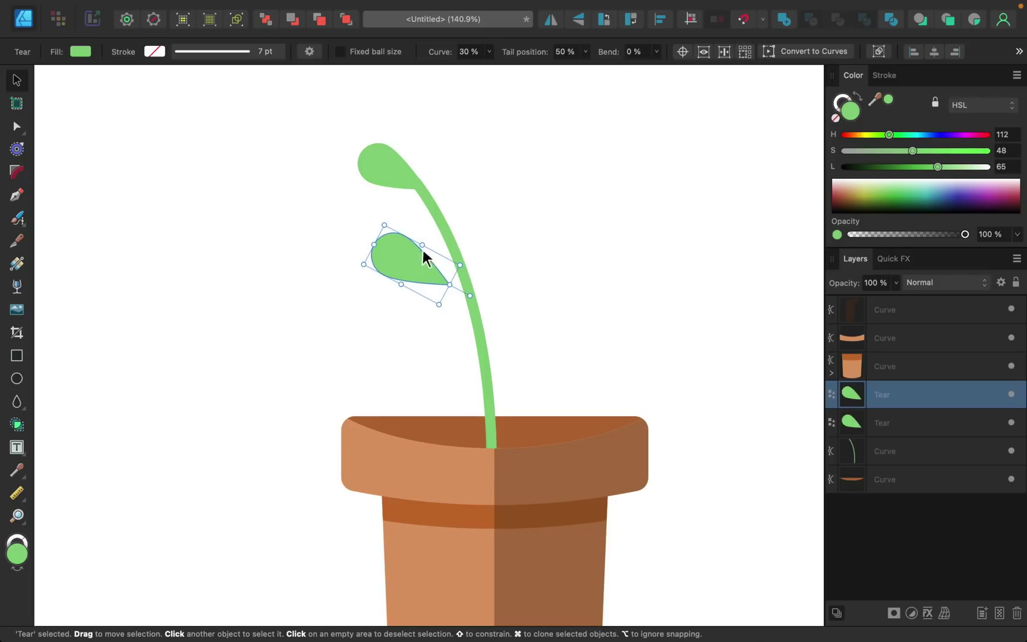
pyautogui.moveTo(422, 260); pyautogui.dragTo(424, 215)
pyautogui.moveTo(470, 248)
pyautogui.mouseDown()
pyautogui.moveTo(470, 238)
pyautogui.moveTo(429, 238)
pyautogui.moveTo(447, 300)
pyautogui.mouseUp()
pyautogui.moveTo(381, 309)
pyautogui.mouseDown()
pyautogui.moveTo(453, 380)
pyautogui.moveTo(449, 372)
pyautogui.mouseUp()
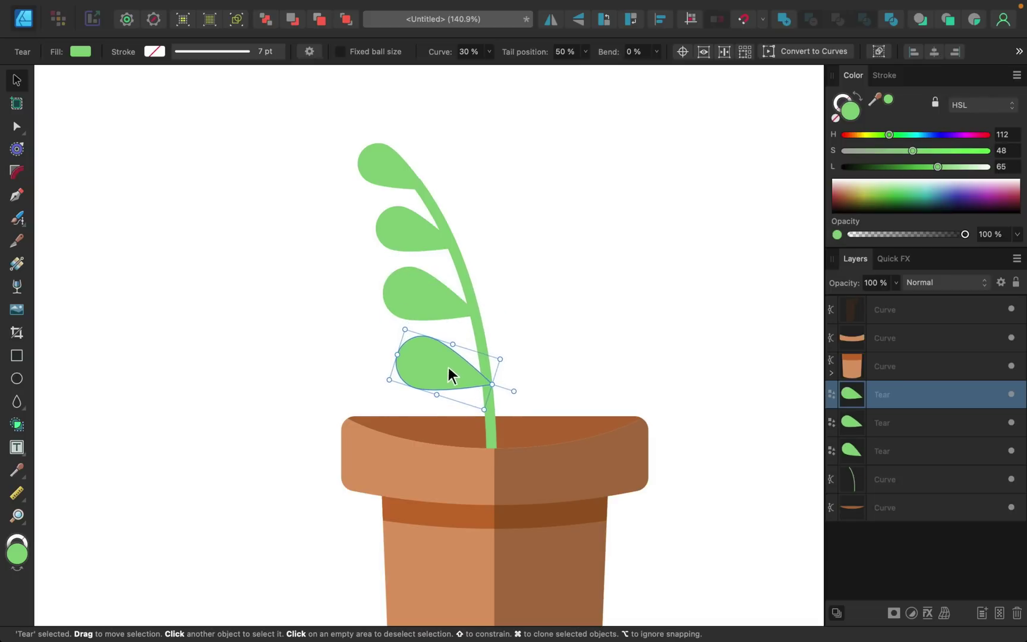
pyautogui.moveTo(514, 391); pyautogui.dragTo(505, 410)
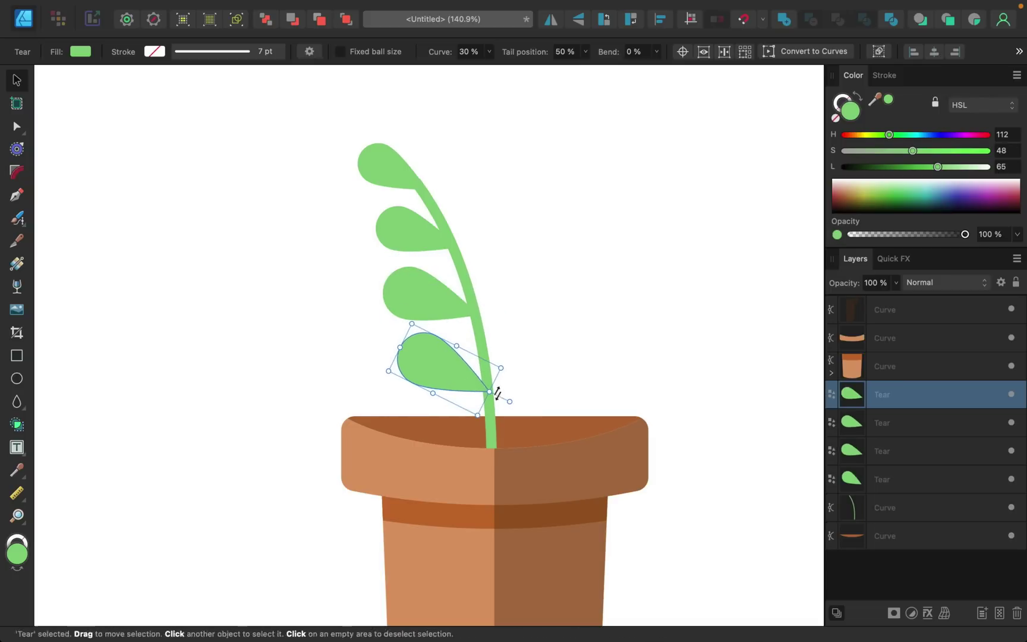
pyautogui.moveTo(466, 378); pyautogui.dragTo(467, 381)
# Tilt the third leaf from the top on the stem's left side a little steeper and realign its point with the stem.
pyautogui.click(451, 305)
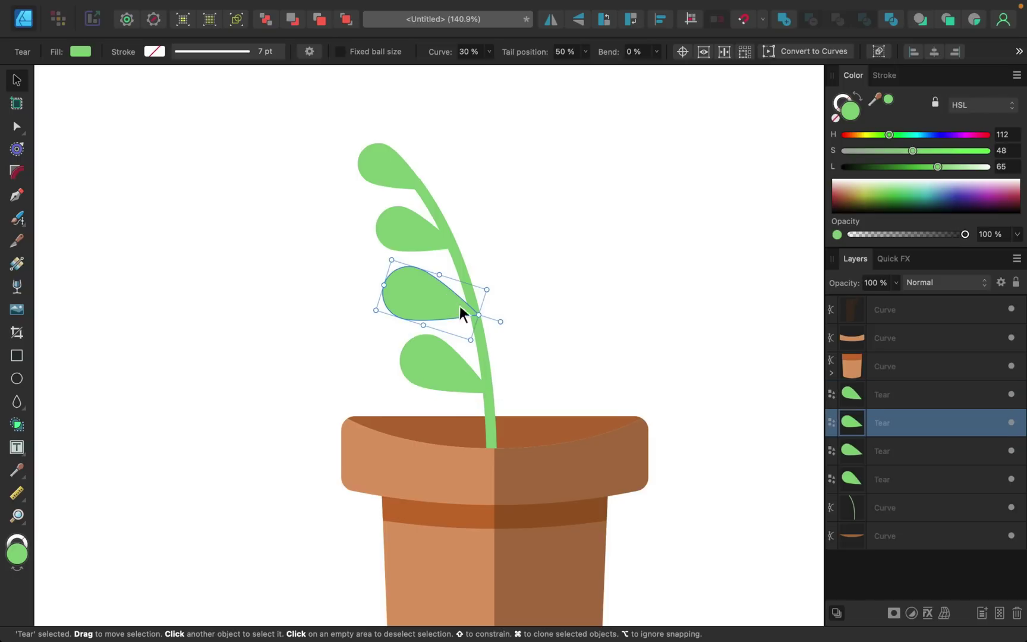
pyautogui.moveTo(498, 321); pyautogui.dragTo(496, 332)
pyautogui.moveTo(431, 304); pyautogui.dragTo(432, 304)
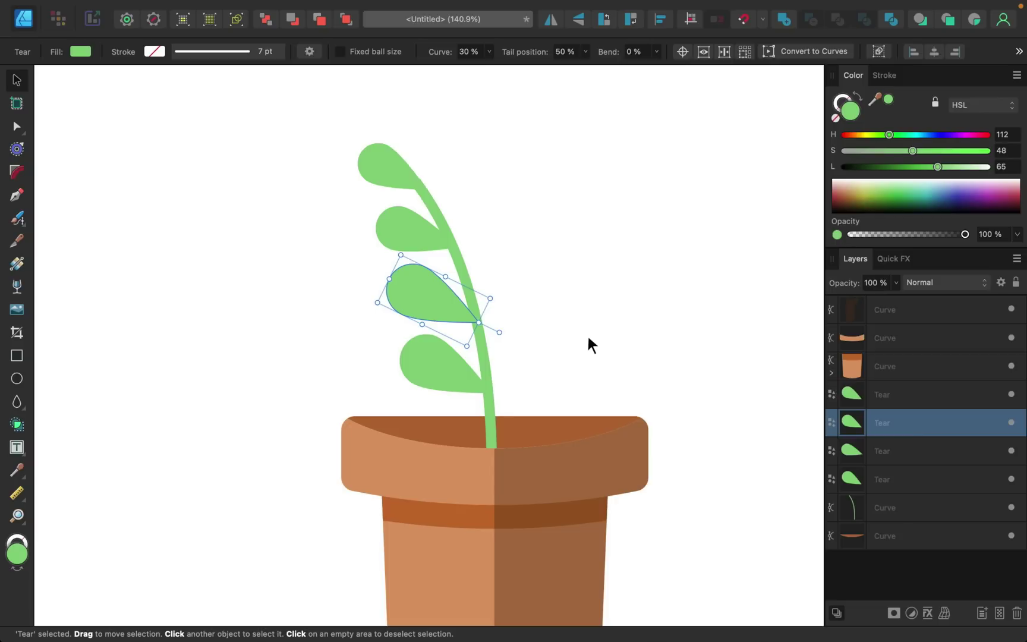
# Duplicate the top leaf and rotate the copy nearly upright, with its point on the right side of the stem's tip.
pyautogui.click(391, 172)
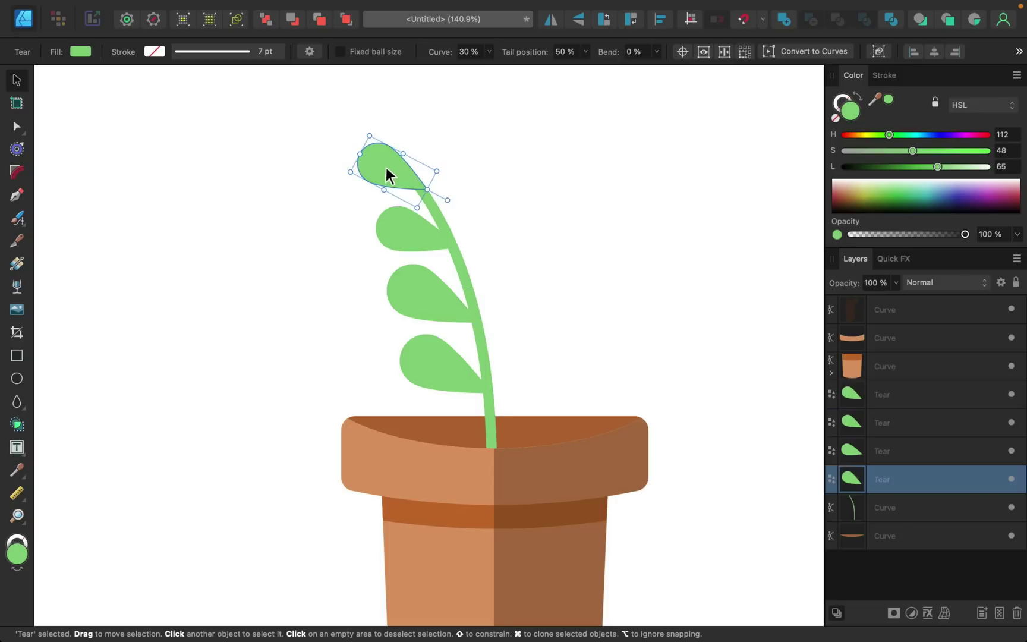
pyautogui.moveTo(384, 167); pyautogui.dragTo(455, 160)
pyautogui.moveTo(516, 199); pyautogui.dragTo(431, 232)
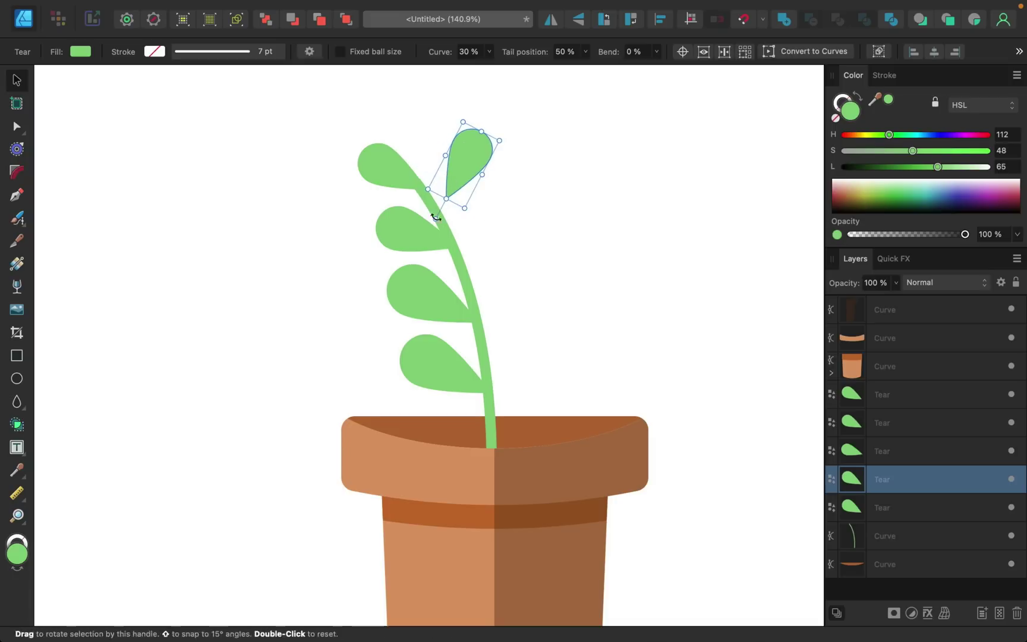
pyautogui.moveTo(459, 172); pyautogui.dragTo(431, 163)
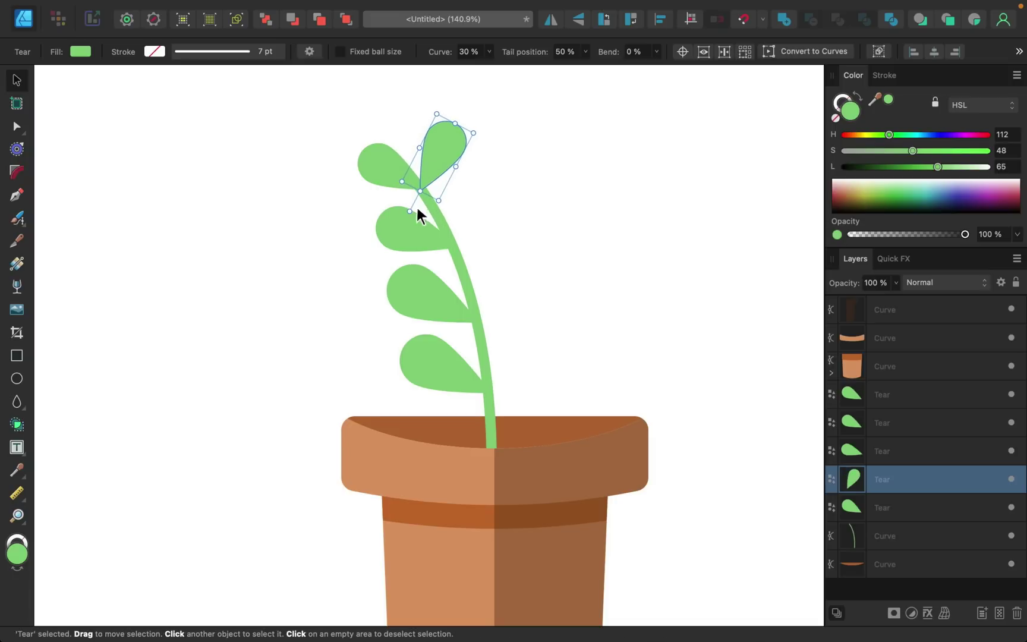
pyautogui.moveTo(410, 210); pyautogui.dragTo(420, 215)
pyautogui.moveTo(438, 155); pyautogui.dragTo(435, 159)
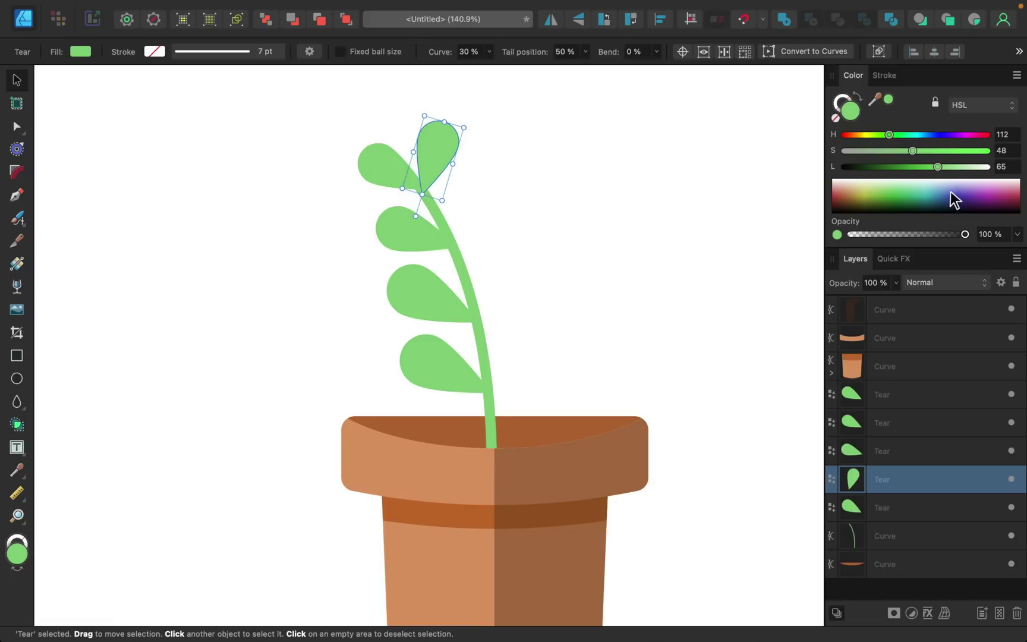
# Darken the top right leaf's fill to a lightness of 48 and move the leaf behind the stem in the layer order.
pyautogui.moveTo(938, 167); pyautogui.dragTo(914, 168)
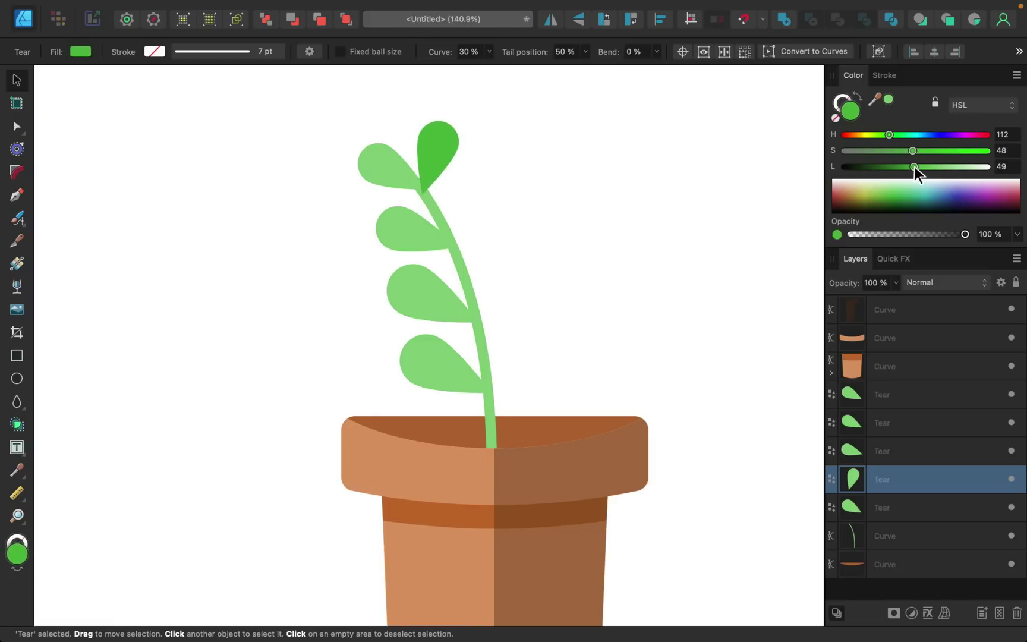
pyautogui.scroll(5, 431, 188)
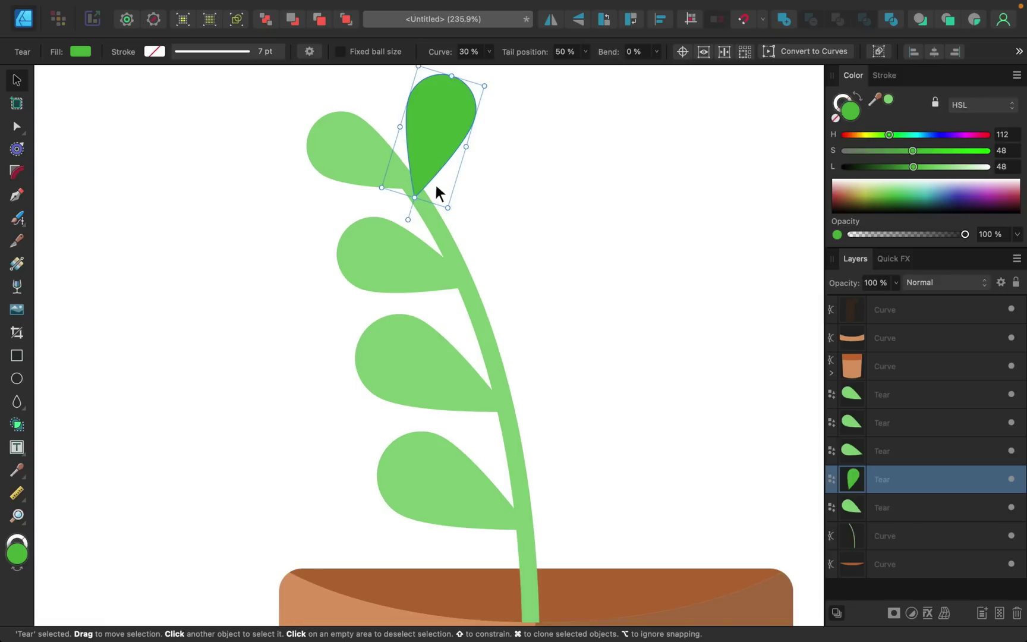
pyautogui.moveTo(889, 472); pyautogui.dragTo(888, 547)
pyautogui.scroll(-5, 484, 189)
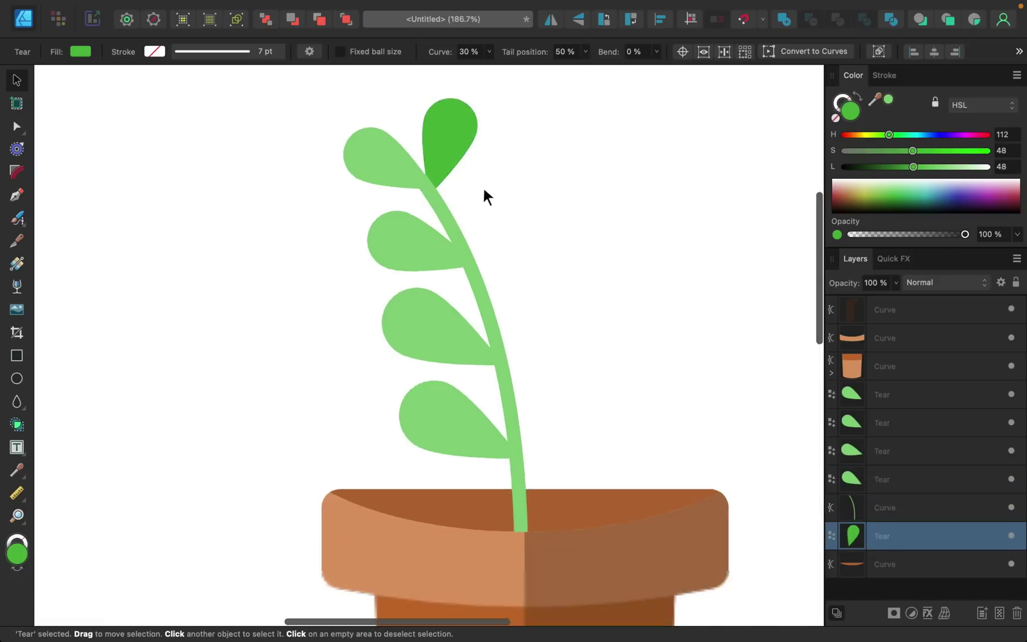
pyautogui.scroll(-3, 483, 190)
# Duplicate the dark green leaf three times down the stem's right side, enlarging and rotating each copy to meet the stem.
pyautogui.click(452, 152)
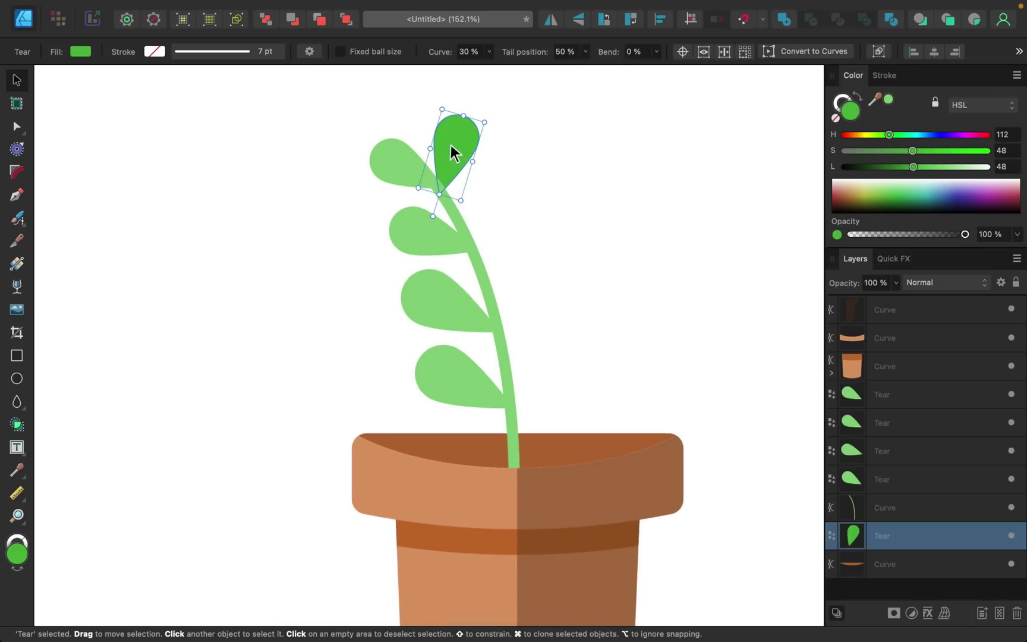
pyautogui.moveTo(452, 146); pyautogui.dragTo(483, 200)
pyautogui.moveTo(459, 268); pyautogui.dragTo(450, 265)
pyautogui.moveTo(518, 183); pyautogui.dragTo(525, 178)
pyautogui.moveTo(484, 206)
pyautogui.mouseDown()
pyautogui.moveTo(514, 287)
pyautogui.moveTo(567, 260)
pyautogui.mouseUp()
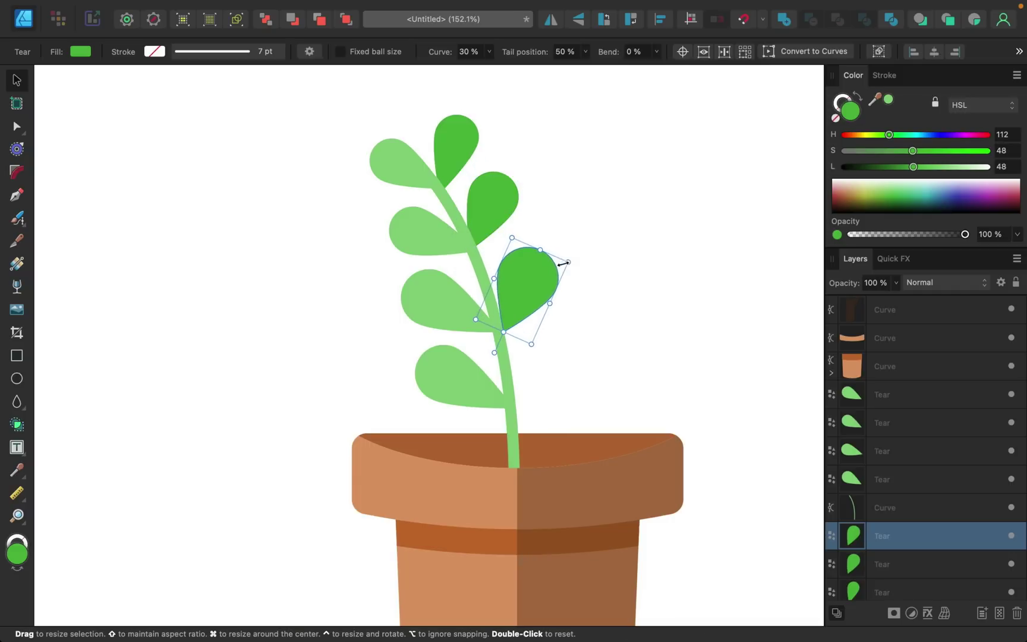
pyautogui.moveTo(497, 350); pyautogui.dragTo(490, 339)
pyautogui.moveTo(529, 302)
pyautogui.mouseDown()
pyautogui.moveTo(548, 370)
pyautogui.moveTo(597, 321)
pyautogui.mouseUp()
pyautogui.moveTo(504, 433); pyautogui.dragTo(491, 426)
pyautogui.moveTo(546, 372); pyautogui.dragTo(548, 375)
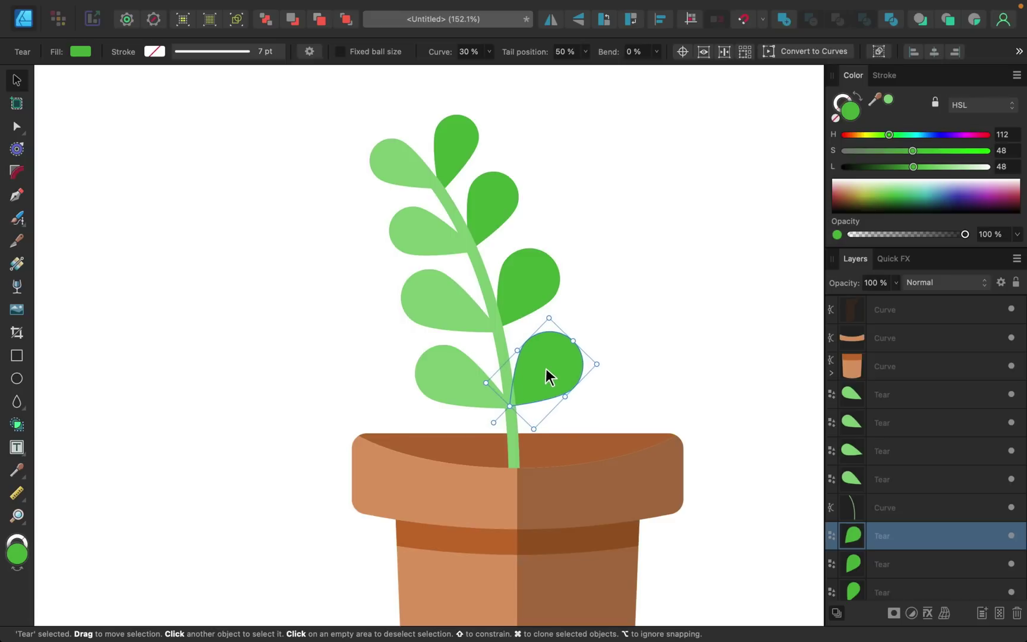
# Group the stem curve with all eight light and dark green leaves.
pyautogui.scroll(-5, 546, 368)
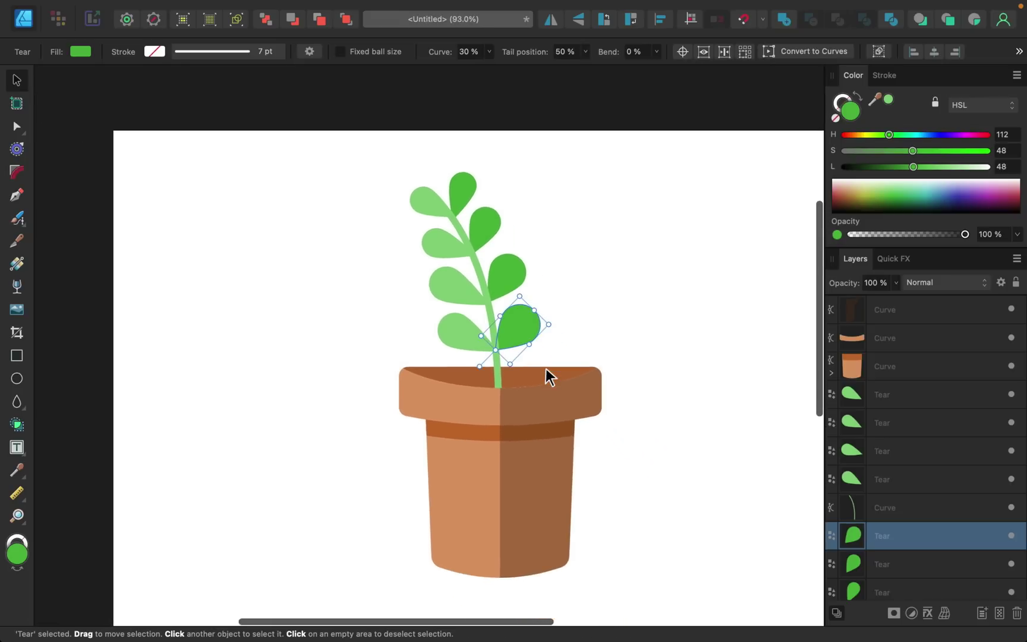
pyautogui.click(896, 397)
pyautogui.scroll(-2, 896, 397)
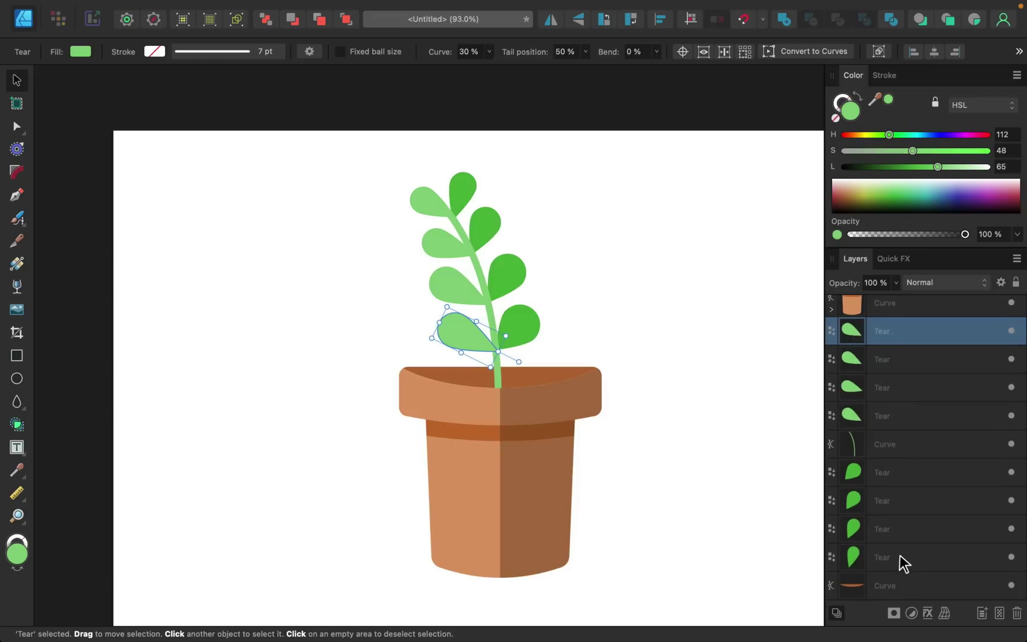
pyautogui.keyDown('shift'); pyautogui.click(904, 561); pyautogui.keyUp('shift')
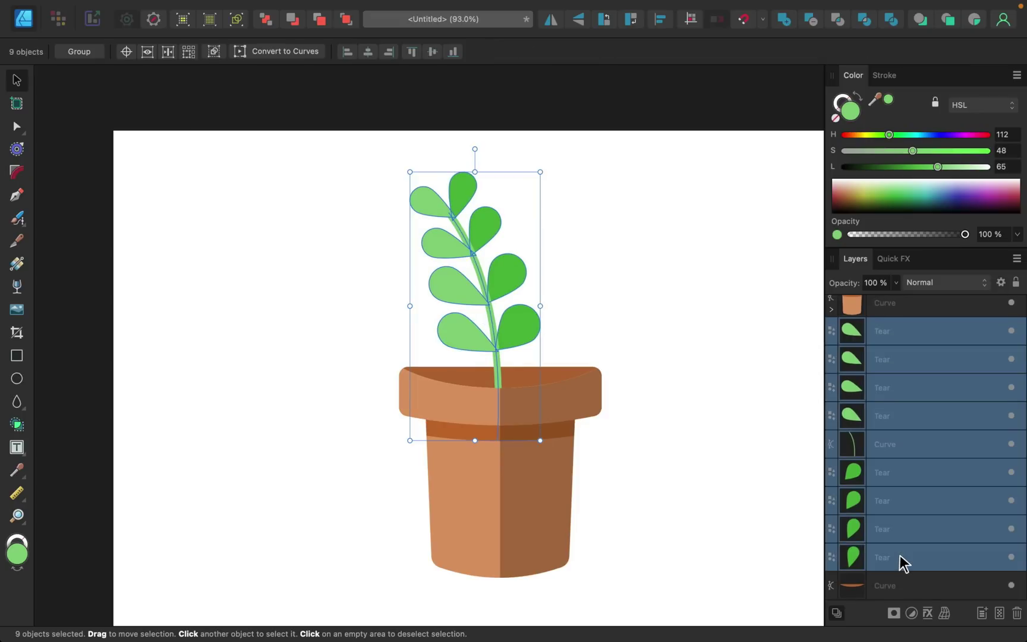
pyautogui.press('super+g')
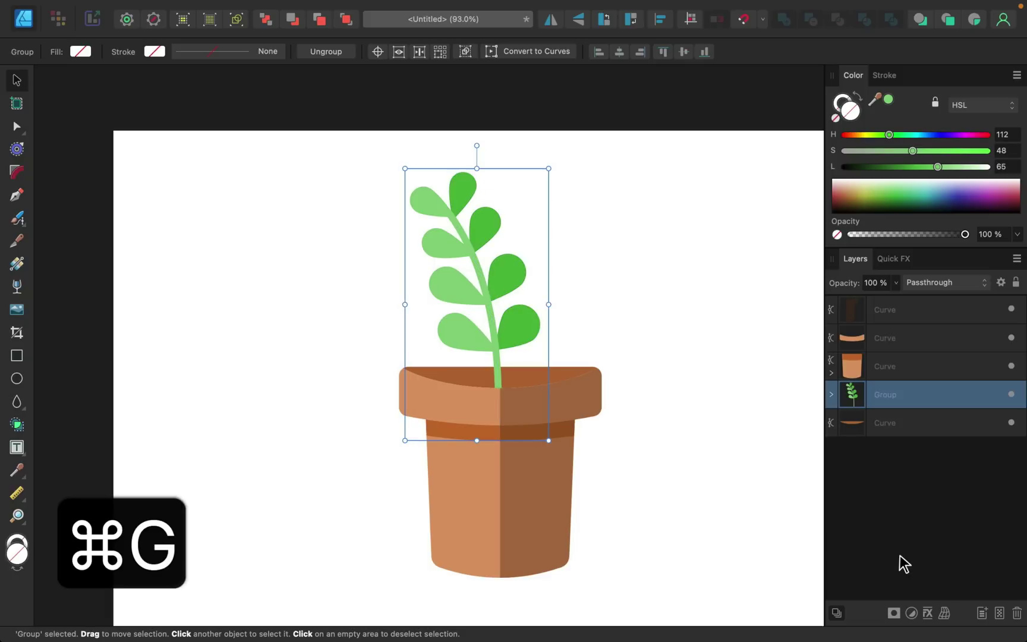
# Shift the leafy stem group slightly up and left, and place a horizontally flipped duplicate of it to its right.
pyautogui.moveTo(508, 273); pyautogui.dragTo(504, 264)
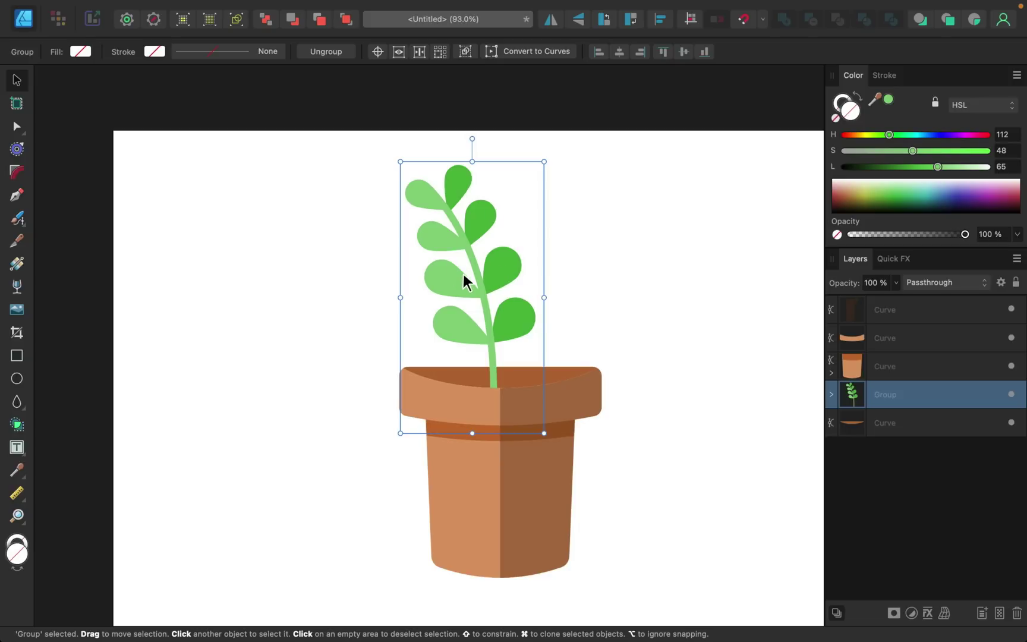
pyautogui.moveTo(463, 247); pyautogui.dragTo(622, 247)
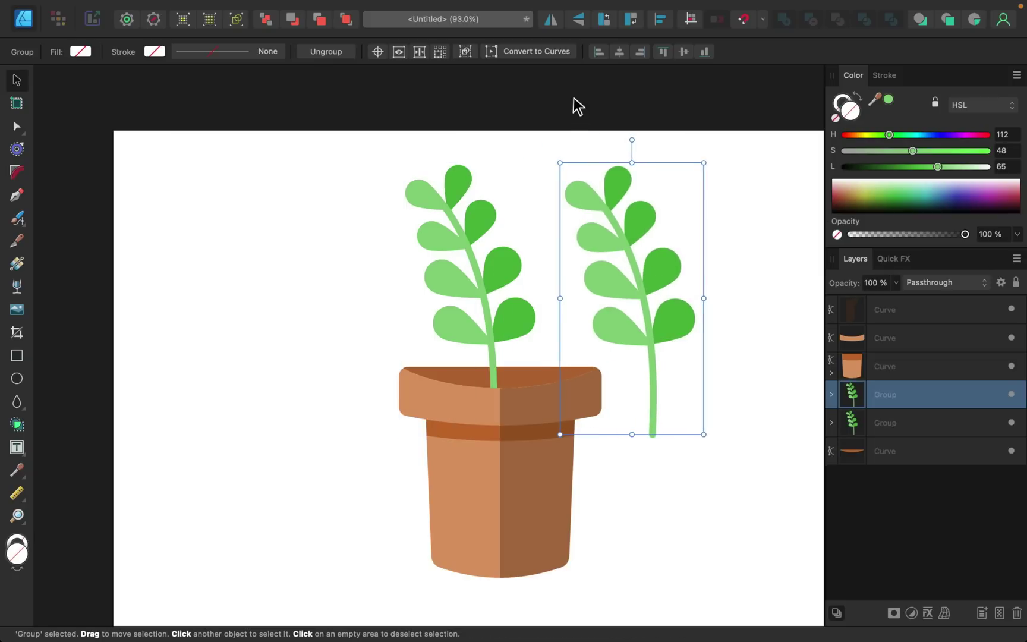
pyautogui.click(553, 23)
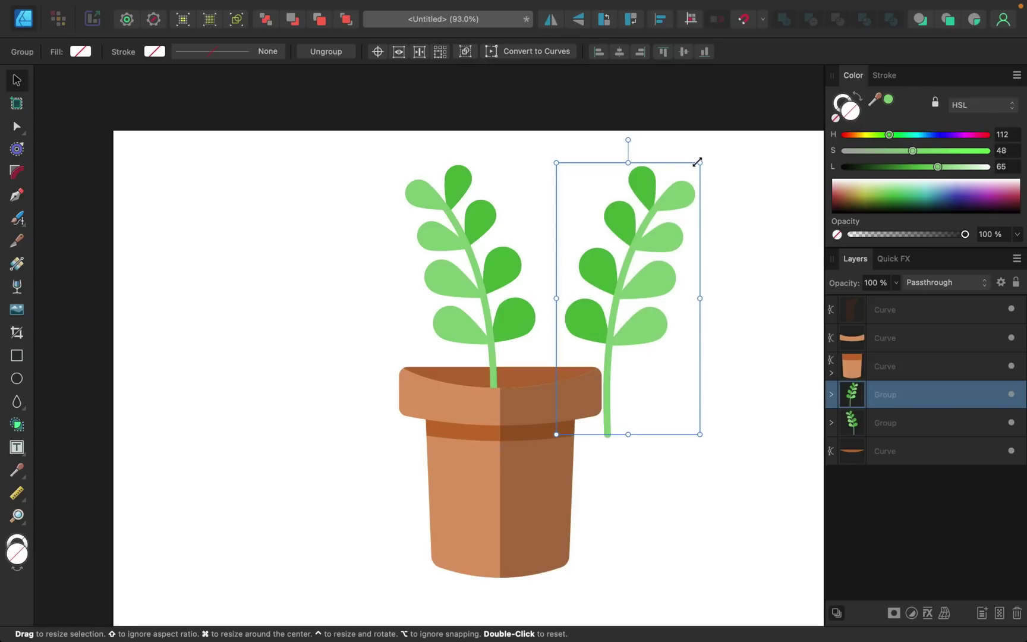
# Shrink the flipped stem to about 80 percent and place it in the pot beside the first, tilted slightly clockwise.
pyautogui.moveTo(698, 161); pyautogui.dragTo(665, 214)
pyautogui.moveTo(636, 325); pyautogui.dragTo(556, 328)
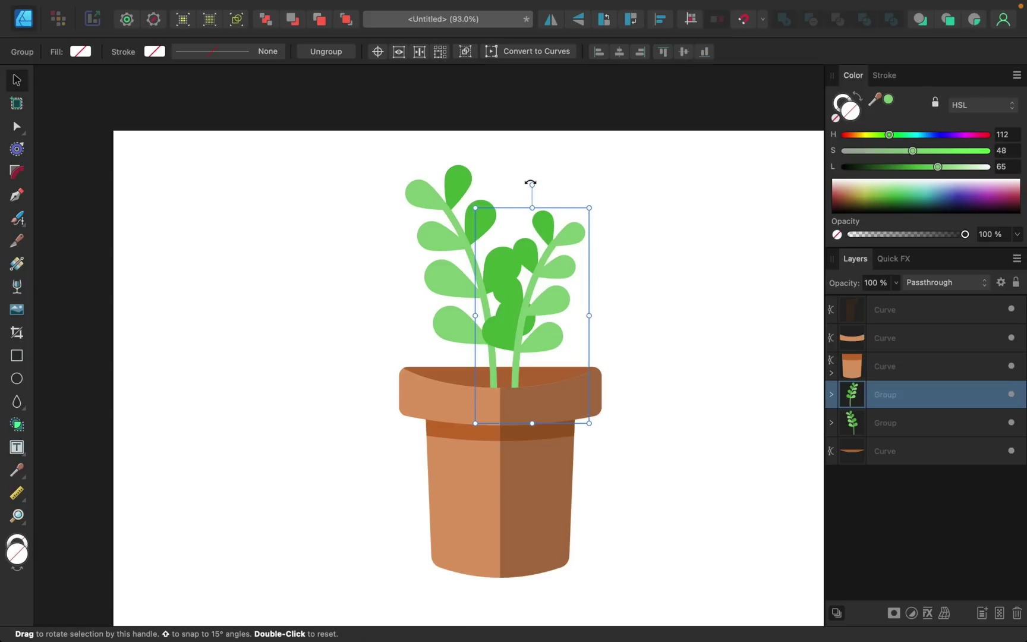
pyautogui.moveTo(532, 185); pyautogui.dragTo(543, 185)
pyautogui.moveTo(542, 326); pyautogui.dragTo(545, 331)
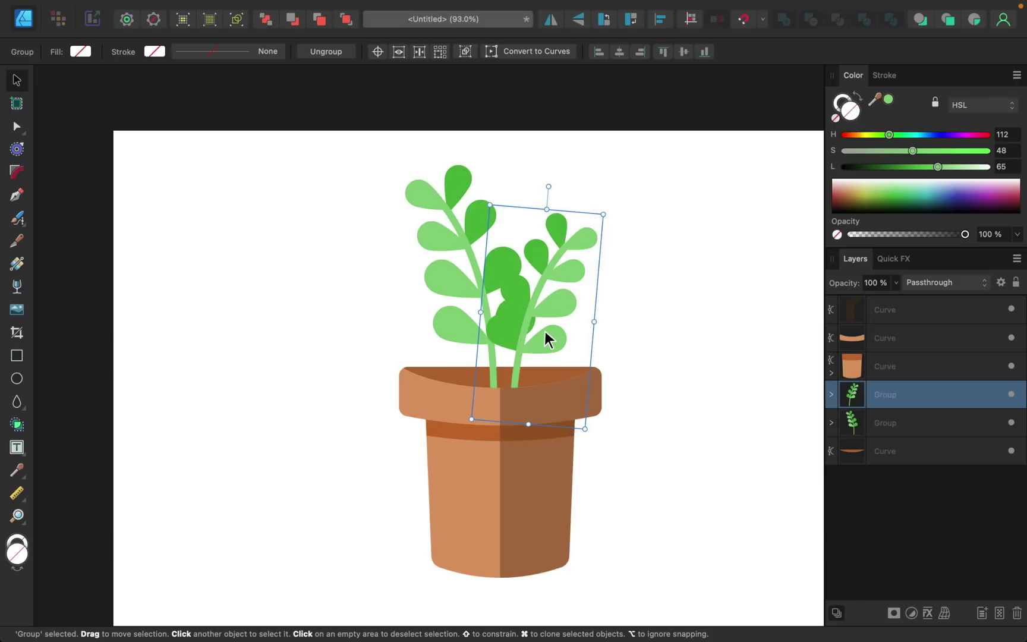
# Darken the fill of the smaller stem's four left-side leaves to a lightness of 39.
pyautogui.click(832, 394)
pyautogui.scroll(-1, 909, 425)
pyautogui.scroll(-4, 907, 422)
pyautogui.click(888, 446)
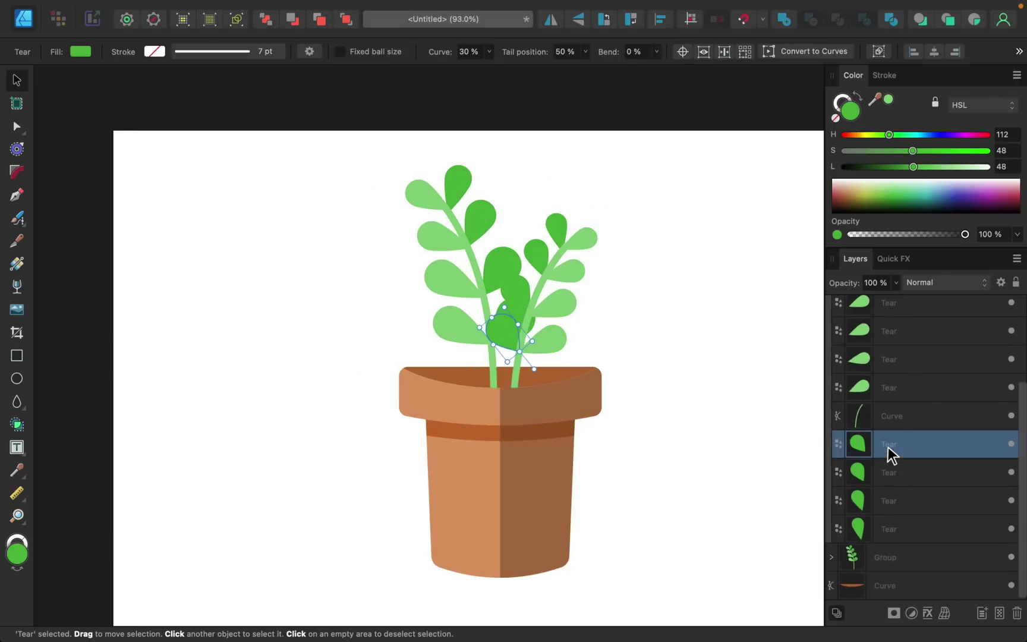
pyautogui.keyDown('shift'); pyautogui.click(894, 527); pyautogui.keyUp('shift')
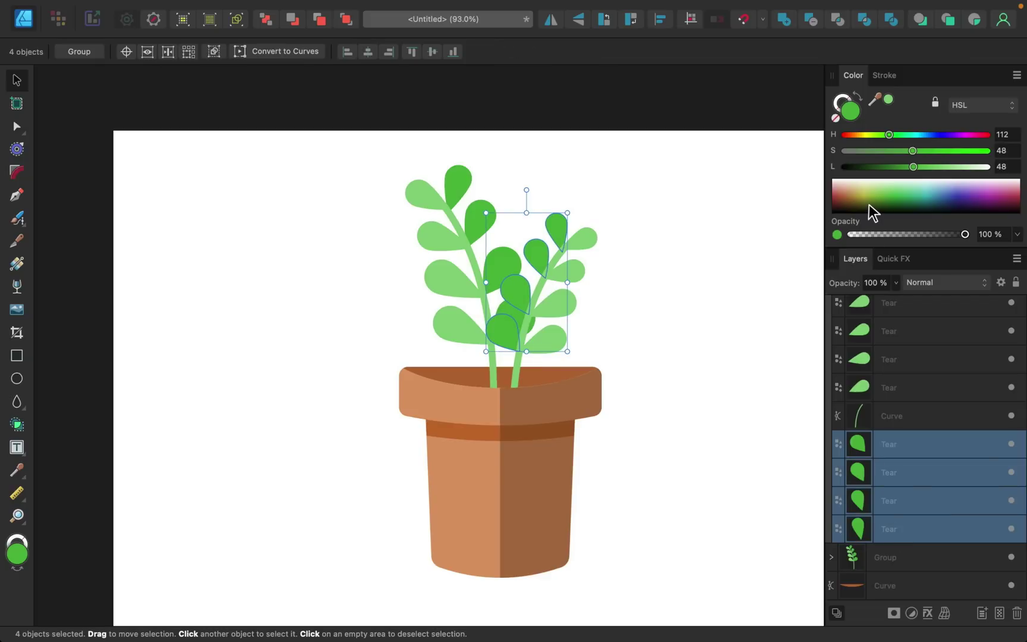
pyautogui.moveTo(915, 169); pyautogui.dragTo(900, 168)
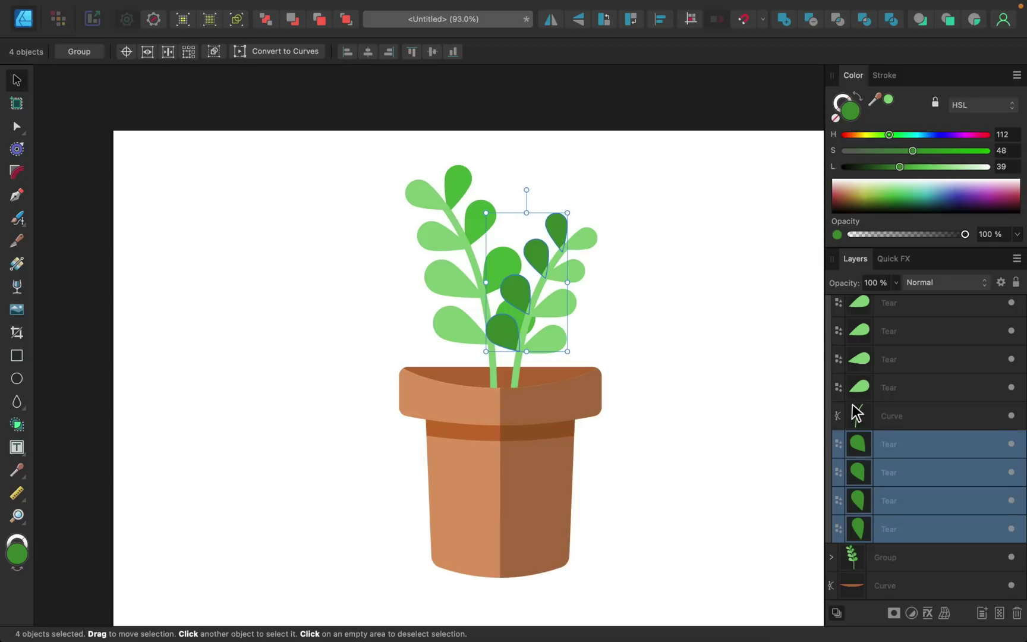
# Darken the fill of the smaller stem's four right-side leaves to a lightness of 24.
pyautogui.scroll(1, 855, 412)
pyautogui.click(903, 422)
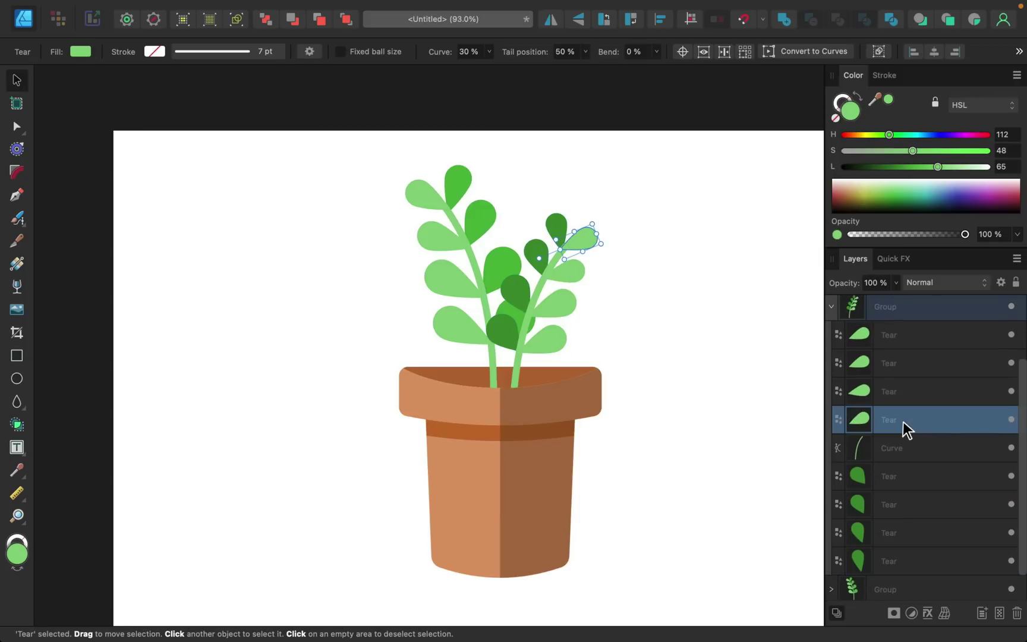
pyautogui.keyDown('shift'); pyautogui.click(906, 337); pyautogui.keyUp('shift')
pyautogui.moveTo(937, 167); pyautogui.dragTo(880, 167)
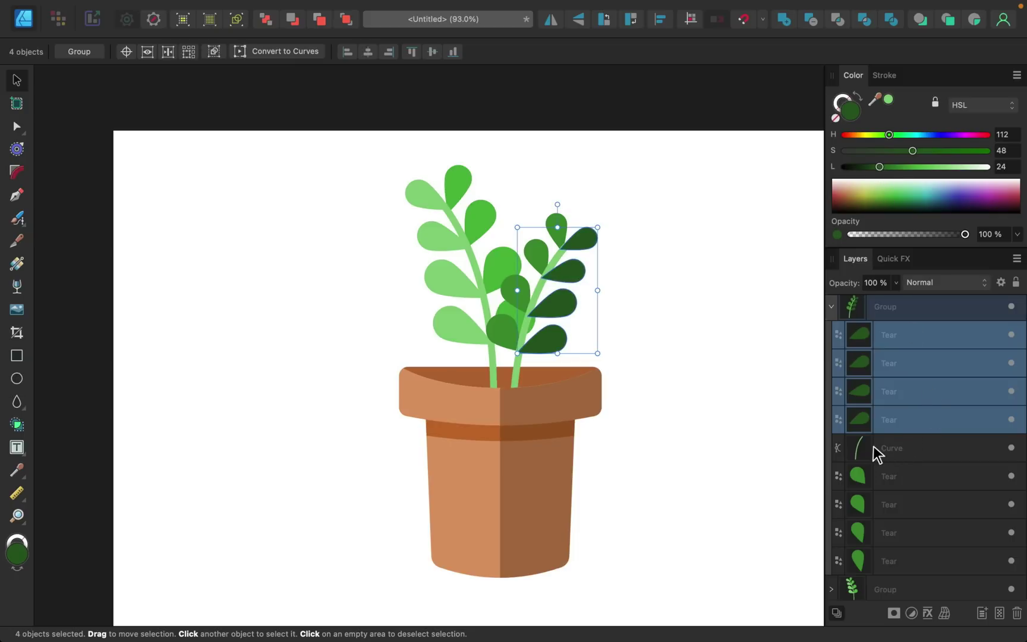
# Recolor the smaller stem's stroke with the dark green sampled from one of its right-side leaves.
pyautogui.click(893, 447)
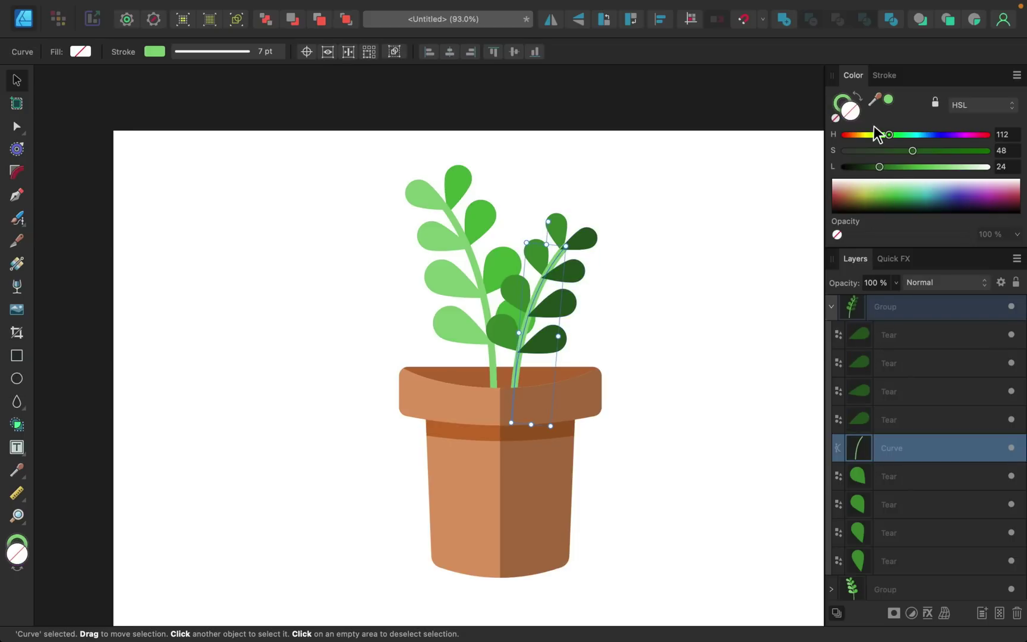
pyautogui.click(847, 98)
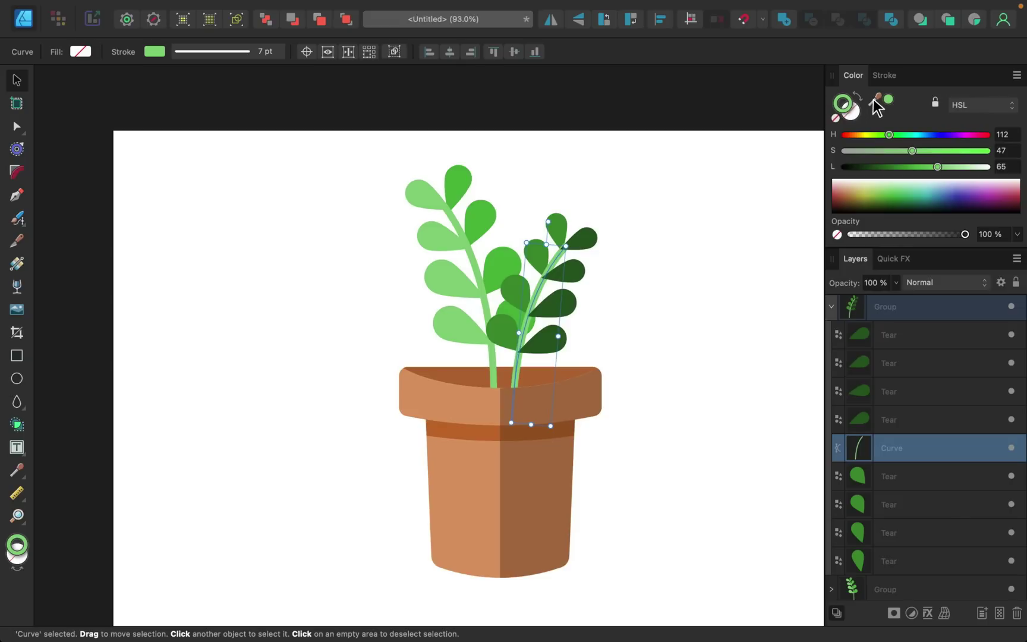
pyautogui.moveTo(873, 98); pyautogui.dragTo(575, 272)
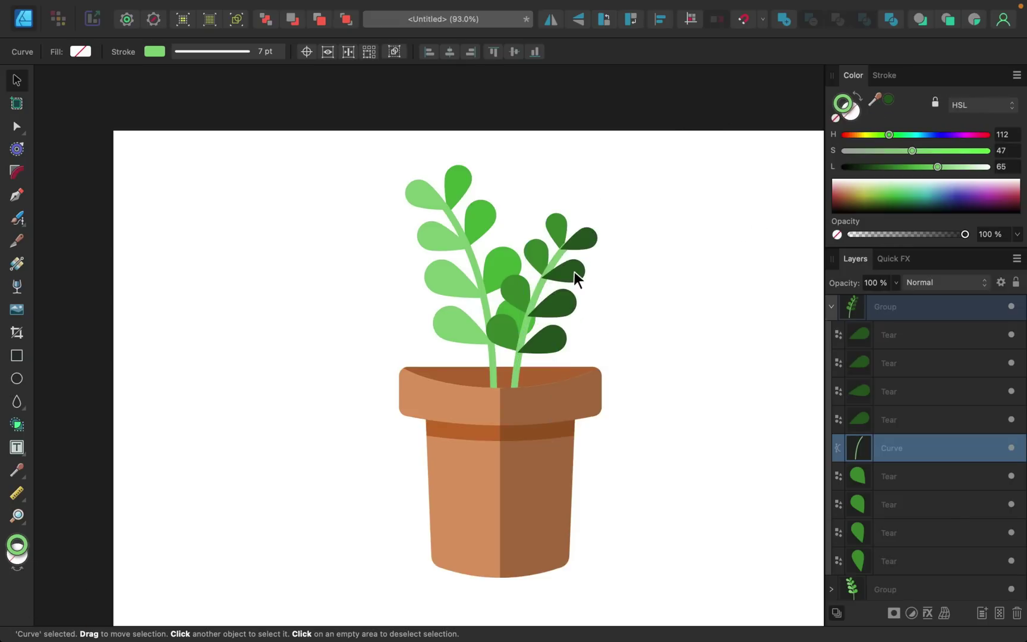
pyautogui.click(888, 99)
pyautogui.click(736, 302)
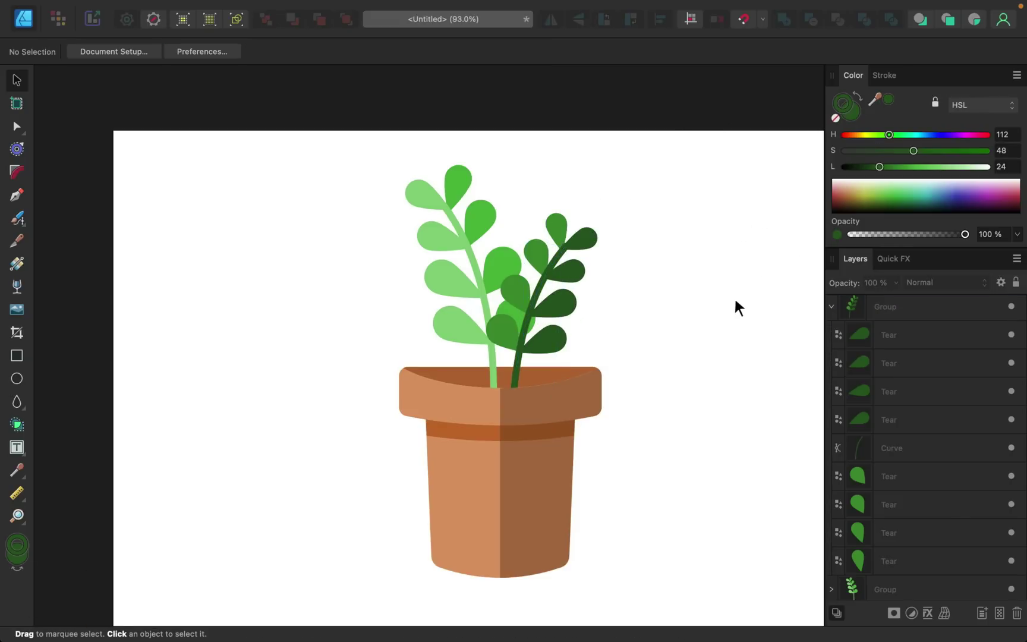
# Select all six pot and plant layers and move the whole illustration down to center it vertically on the artboard.
pyautogui.press('super+minus')
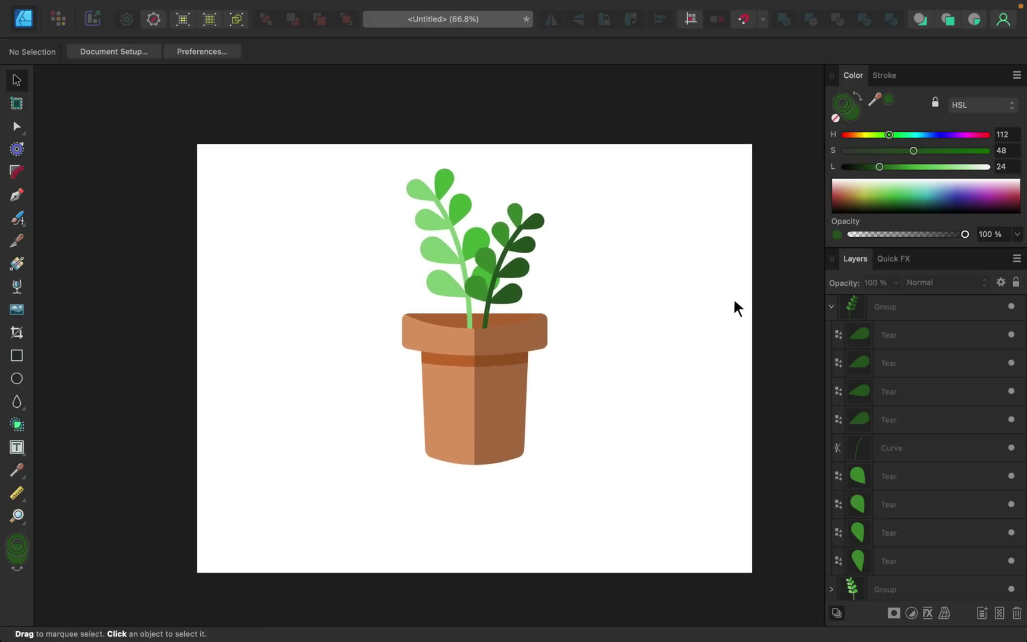
pyautogui.click(835, 310)
pyautogui.click(832, 309)
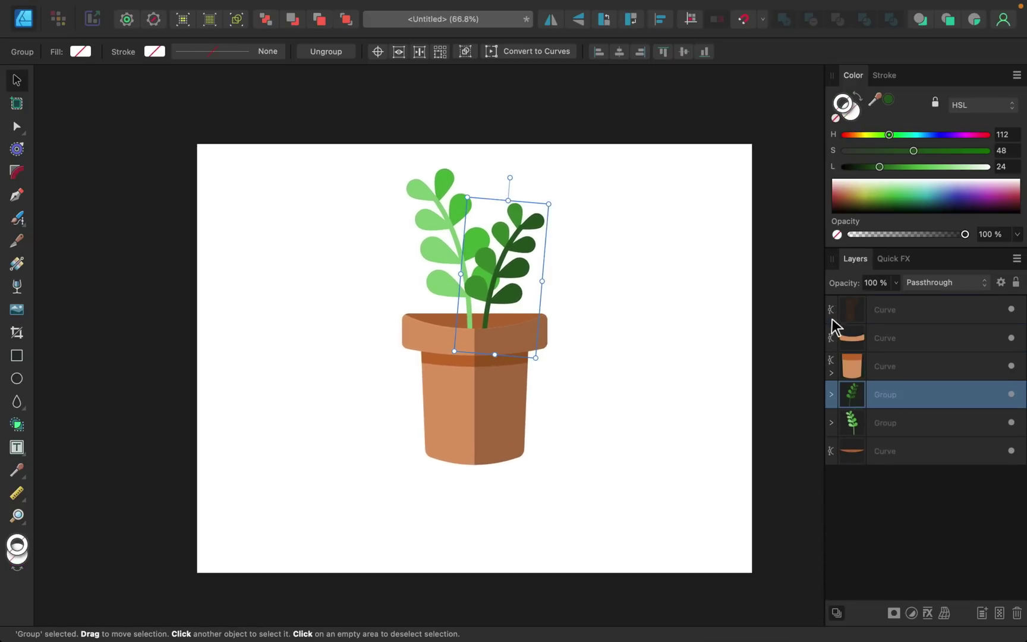
pyautogui.click(894, 452)
pyautogui.keyDown('shift'); pyautogui.click(895, 312); pyautogui.keyUp('shift')
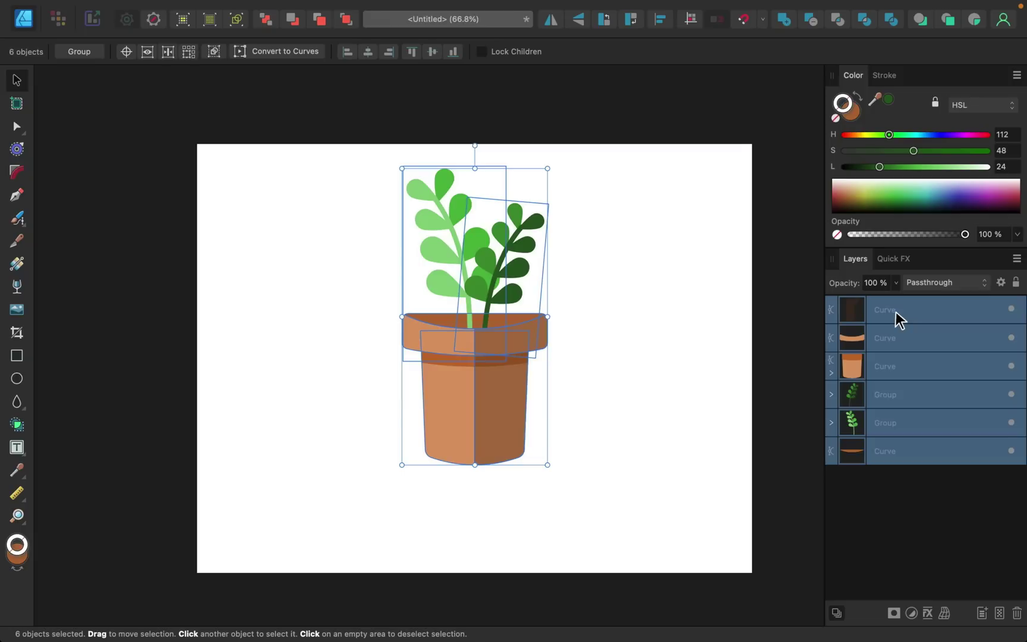
pyautogui.moveTo(503, 273); pyautogui.dragTo(502, 310)
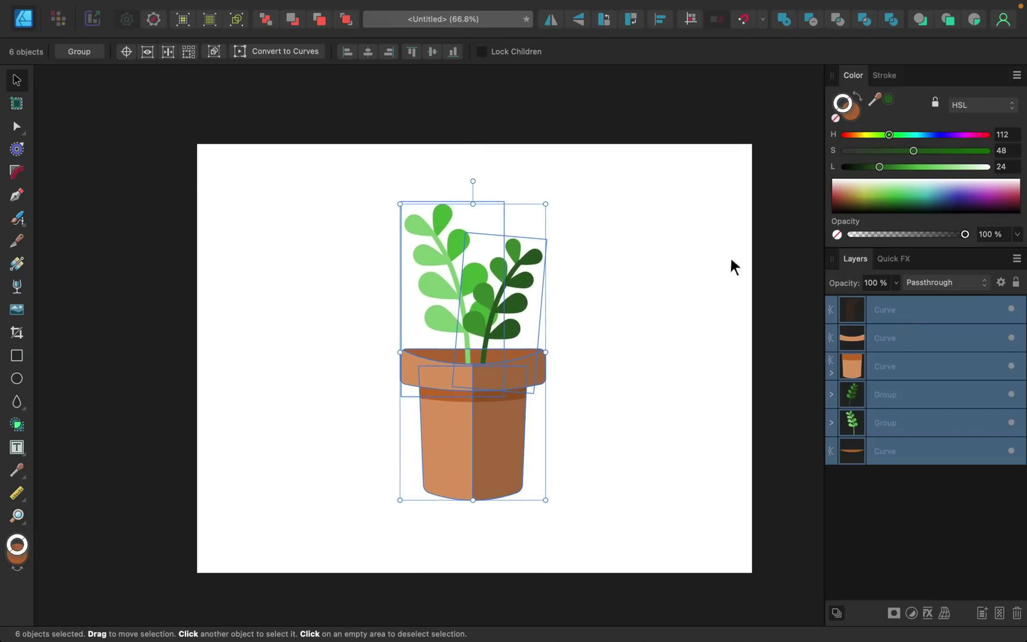
pyautogui.click(772, 252)
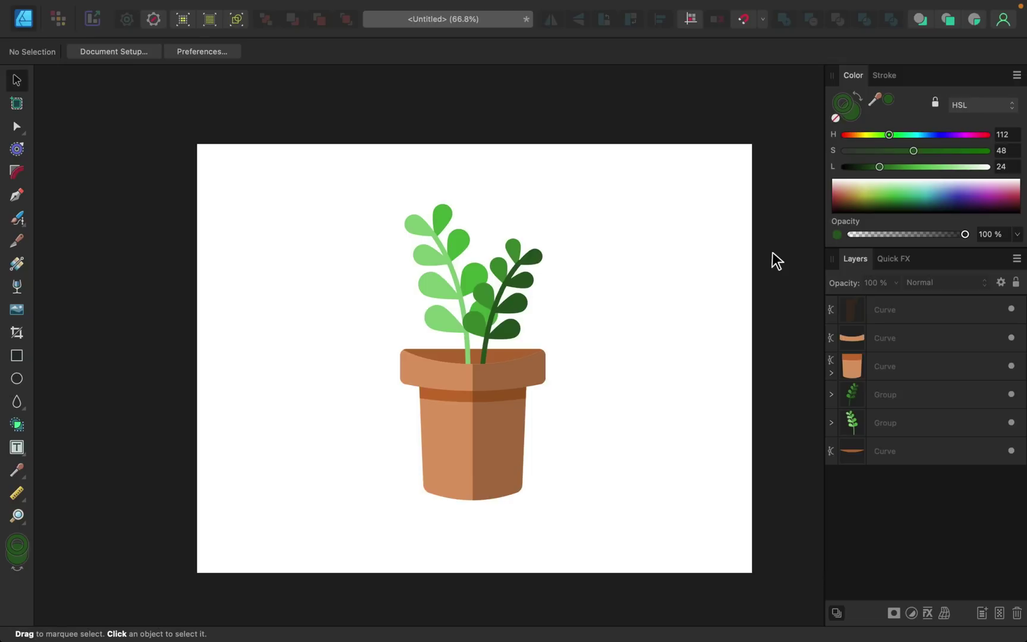